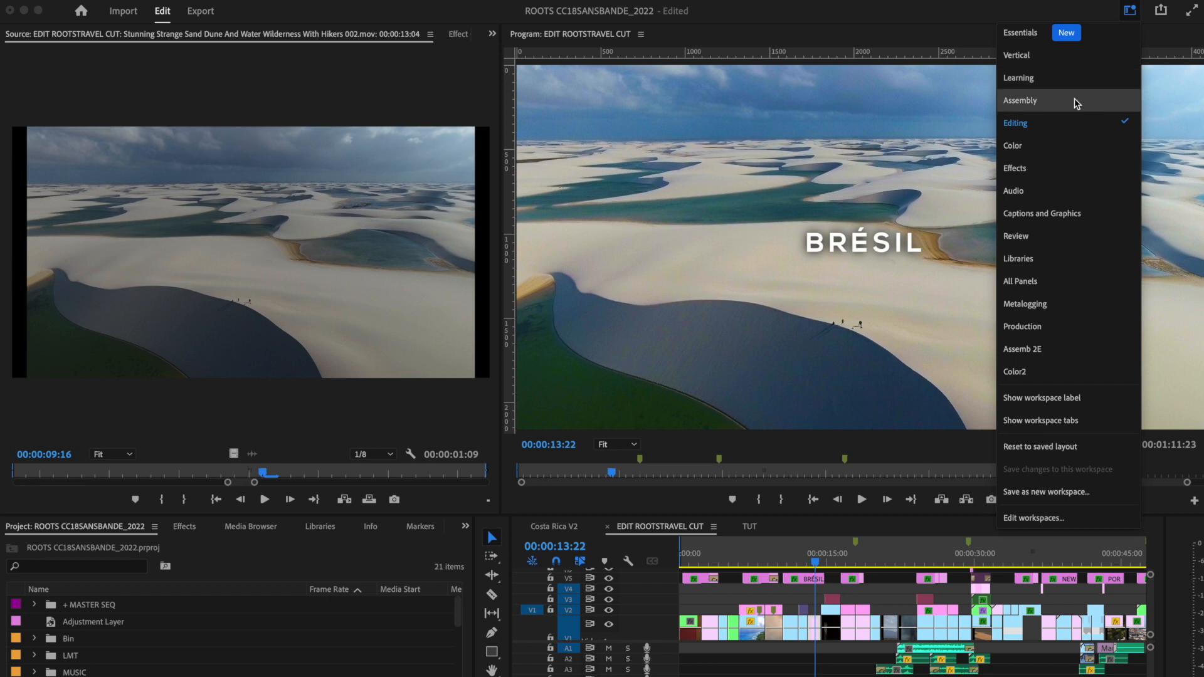
Step: Preview the Assembly, Color, Effects, and Captions and Graphics workspaces, and return to the Editing workspace
{"action": "left_click", "coordinate": [1076, 102]}
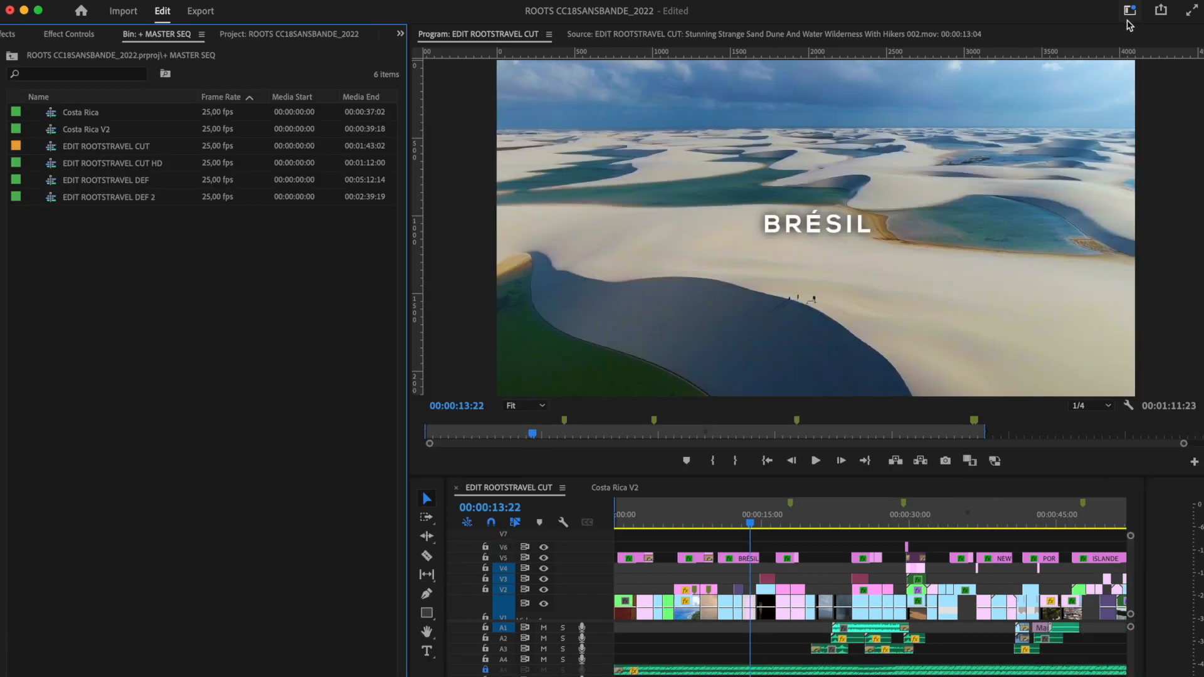
{"action": "left_click", "coordinate": [1132, 11]}
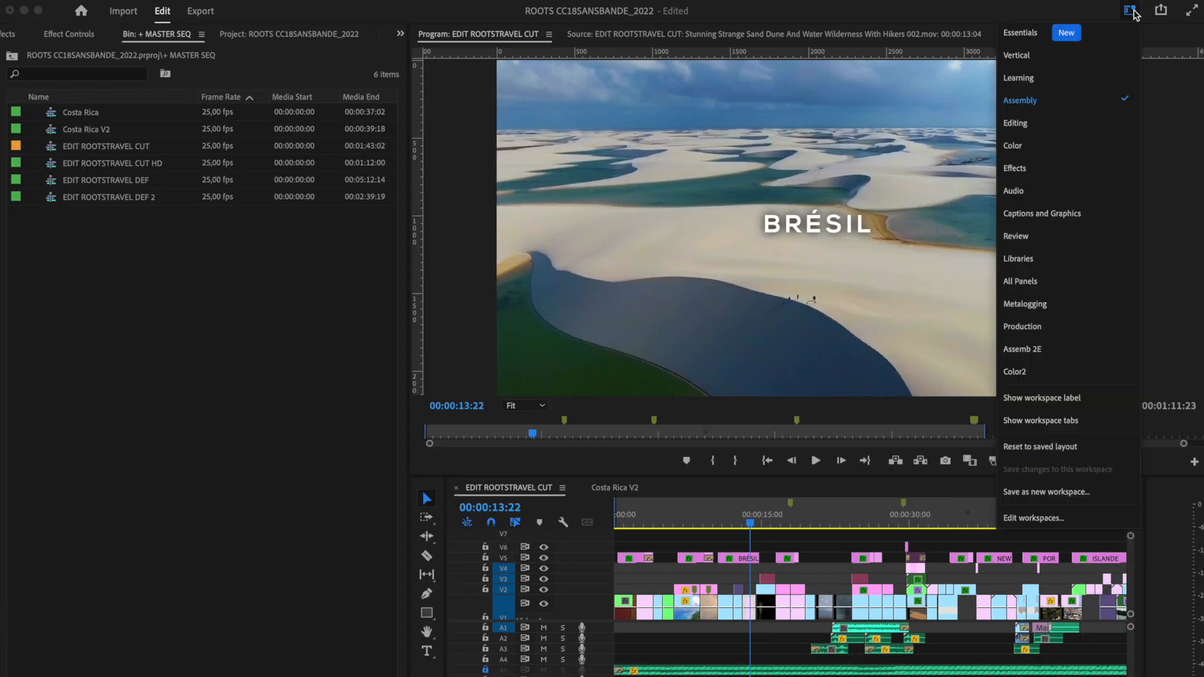
{"action": "left_click", "coordinate": [1068, 151]}
{"action": "left_click", "coordinate": [1132, 12]}
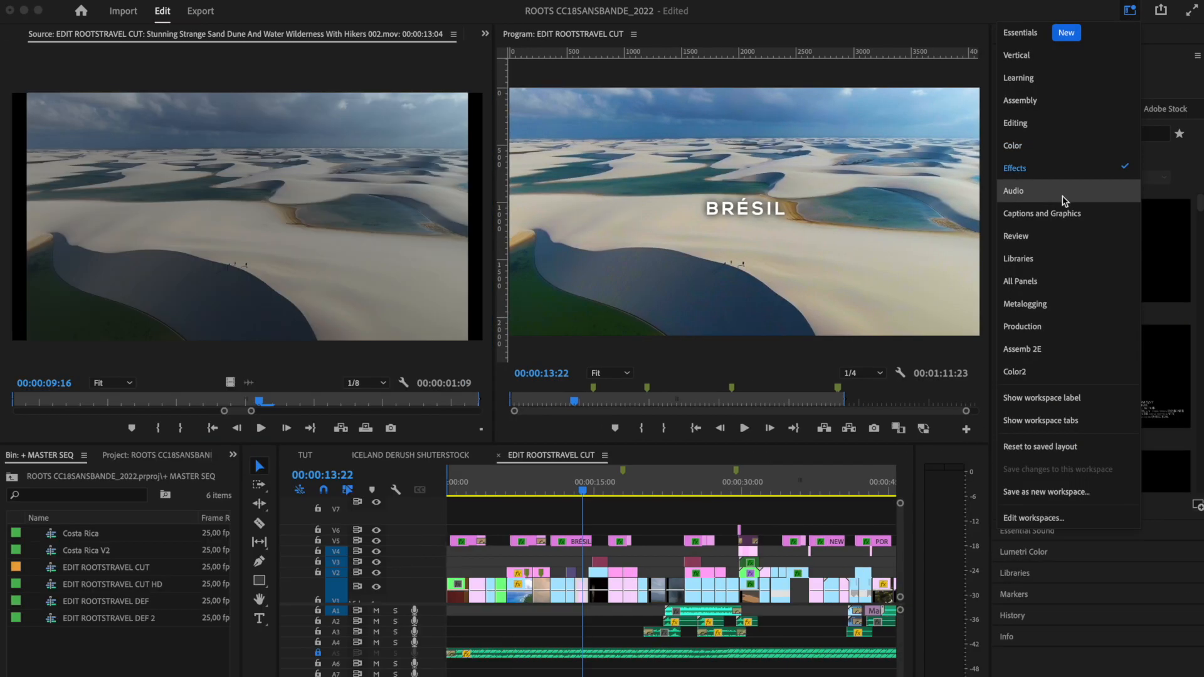
{"action": "left_click", "coordinate": [1060, 210]}
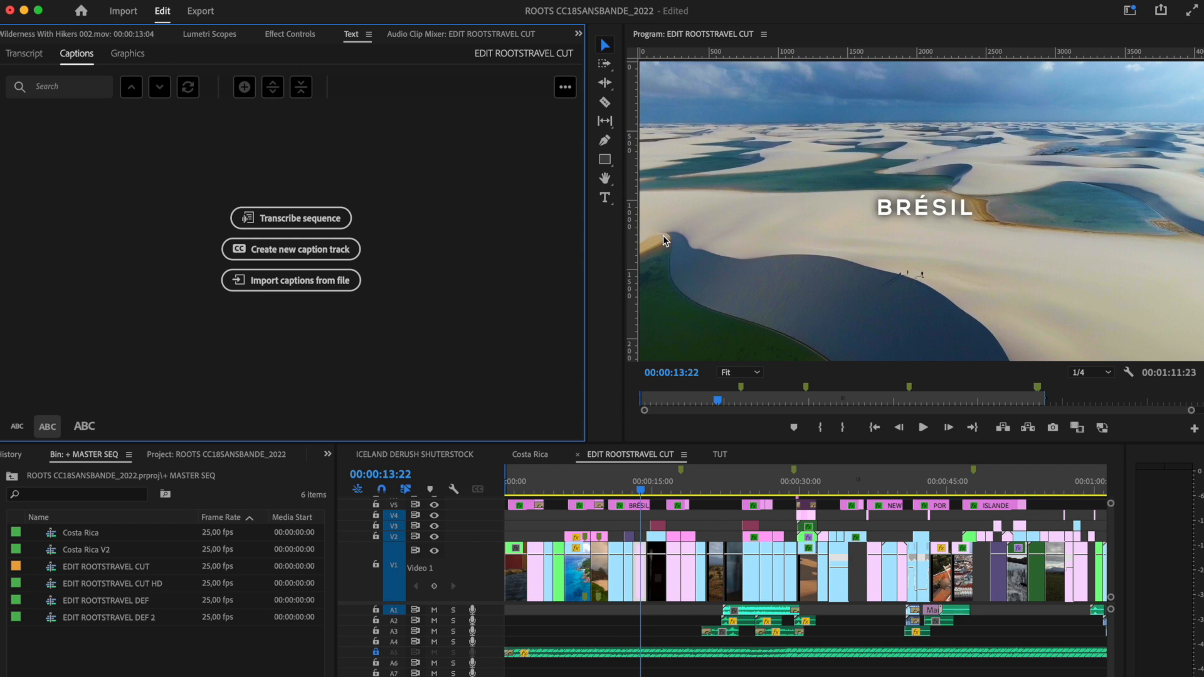
{"action": "left_click", "coordinate": [1130, 10]}
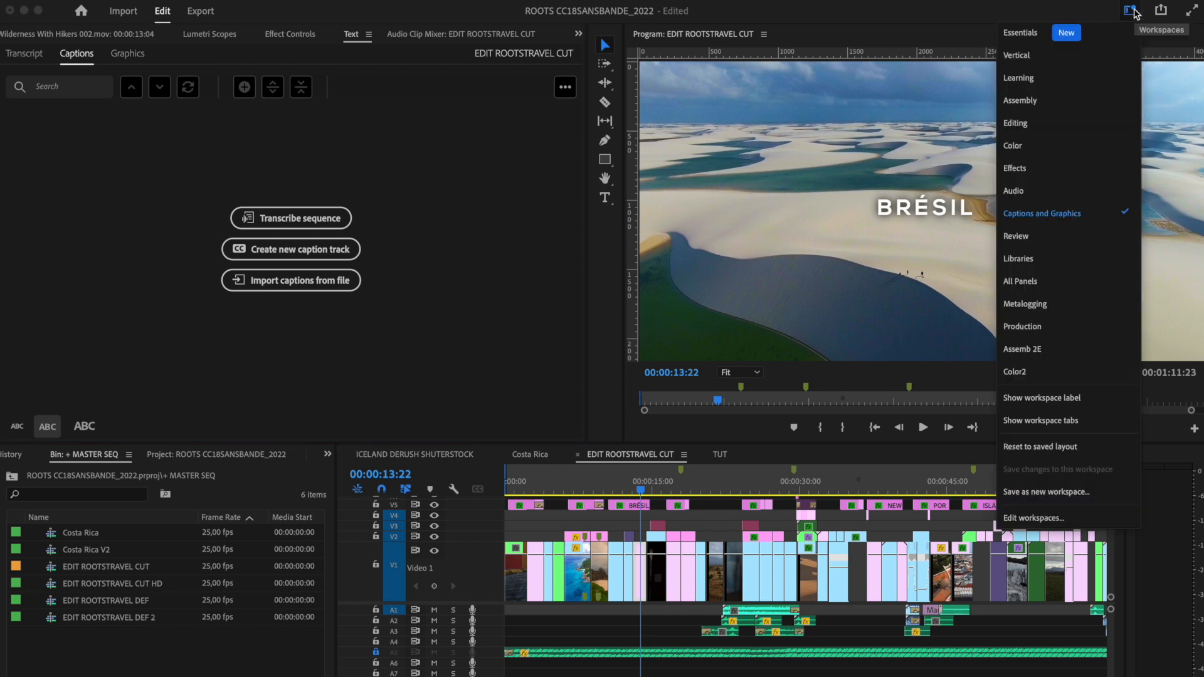
{"action": "left_click", "coordinate": [1065, 125]}
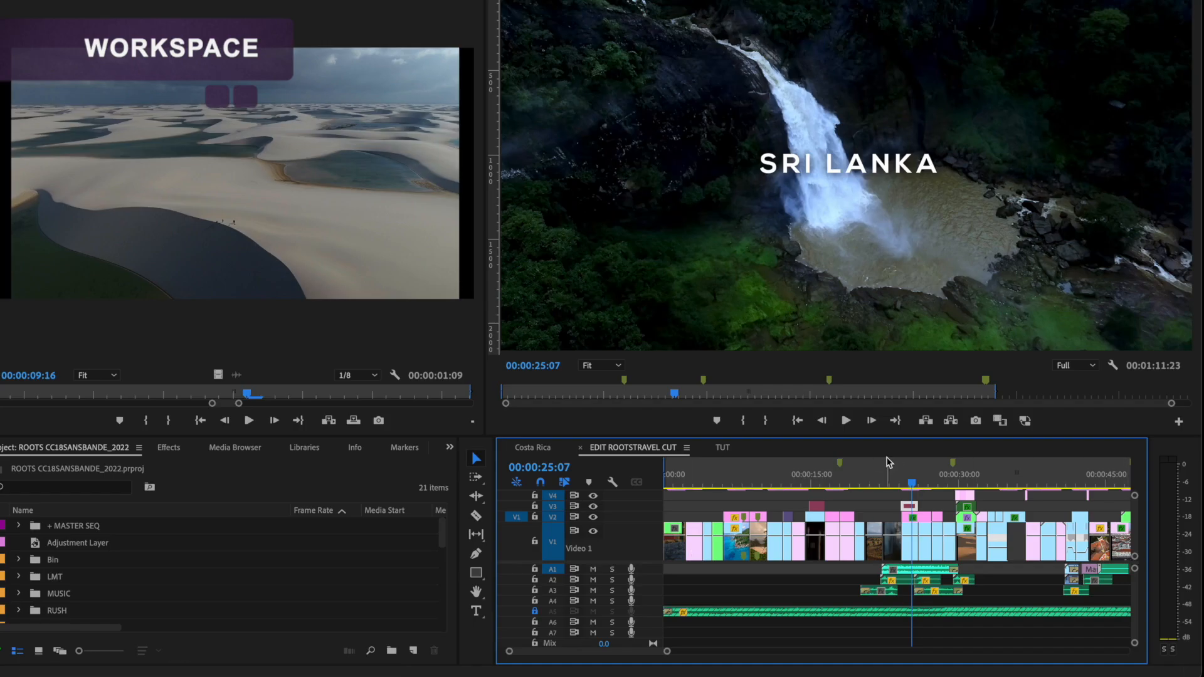
Step: Scrub the EDIT ROOTSTRAVEL CUT sequence, and load RG9A0015.MOV from the CUBA bin inside RUSH to preview its footage
{"action": "left_click", "coordinate": [840, 482]}
{"action": "left_click_drag", "start_coordinate": [841, 482], "coordinate": [867, 482]}
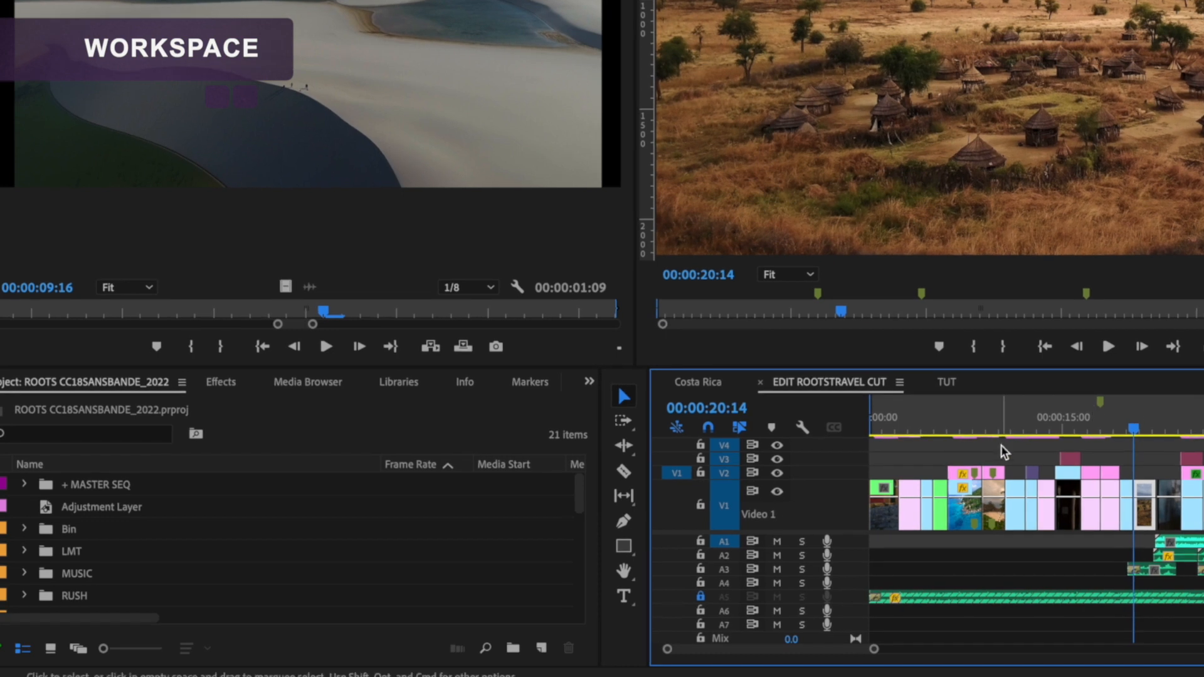
{"action": "left_click", "coordinate": [20, 611]}
{"action": "scroll", "coordinate": [50, 592], "scroll_direction": "down", "scroll_amount": 3}
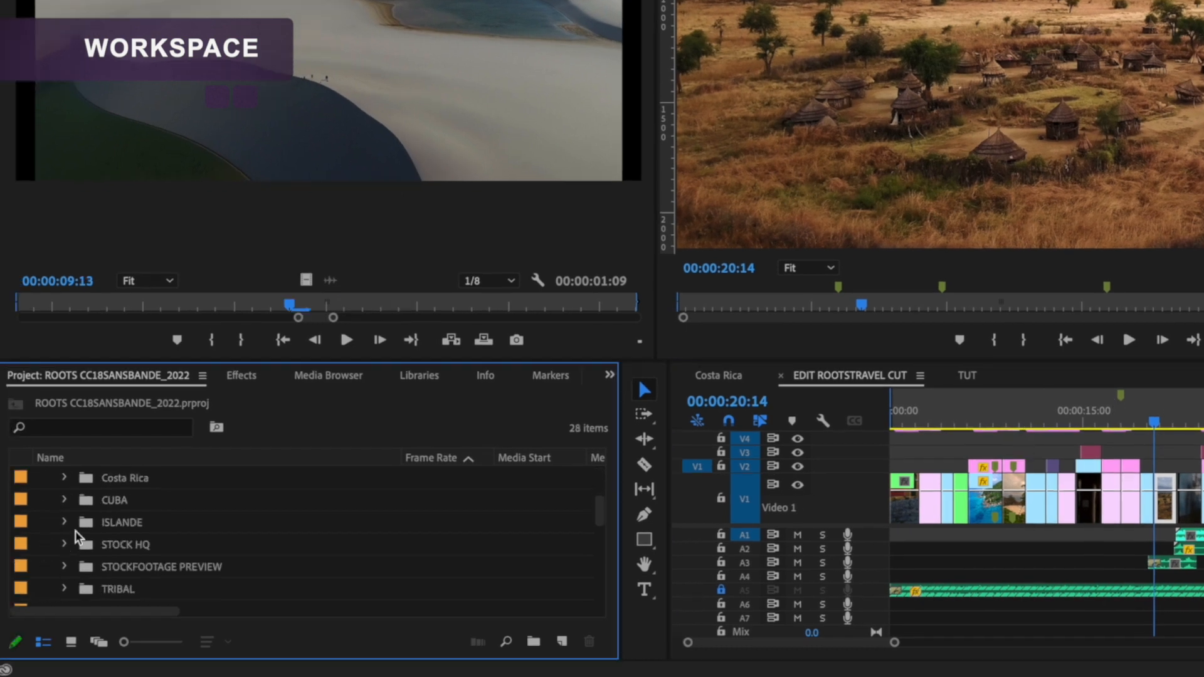
{"action": "left_click", "coordinate": [64, 501]}
{"action": "double_click", "coordinate": [112, 523]}
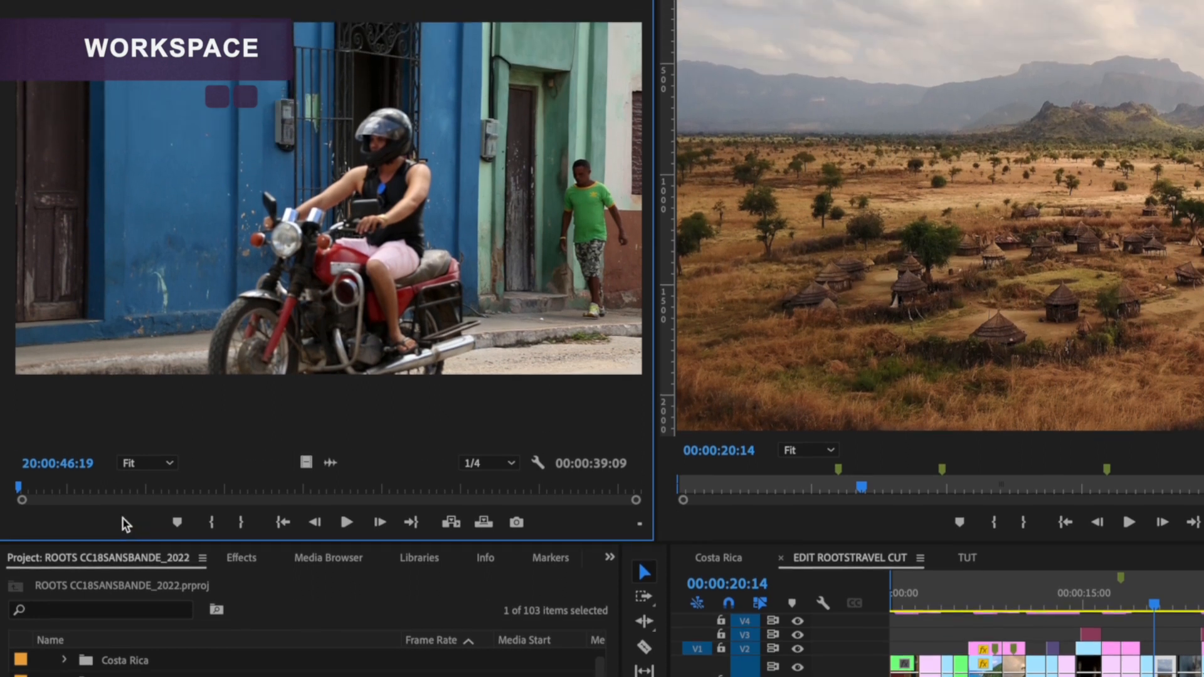
{"action": "left_click_drag", "start_coordinate": [81, 491], "coordinate": [347, 498]}
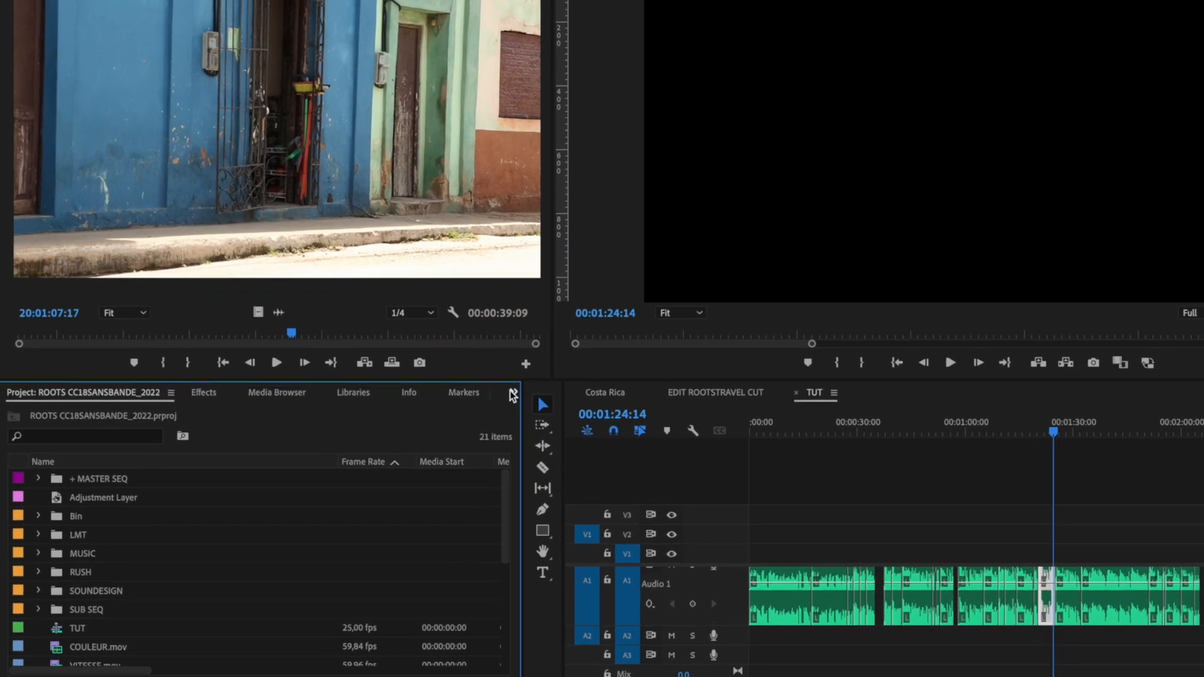
{"action": "left_click", "coordinate": [467, 418]}
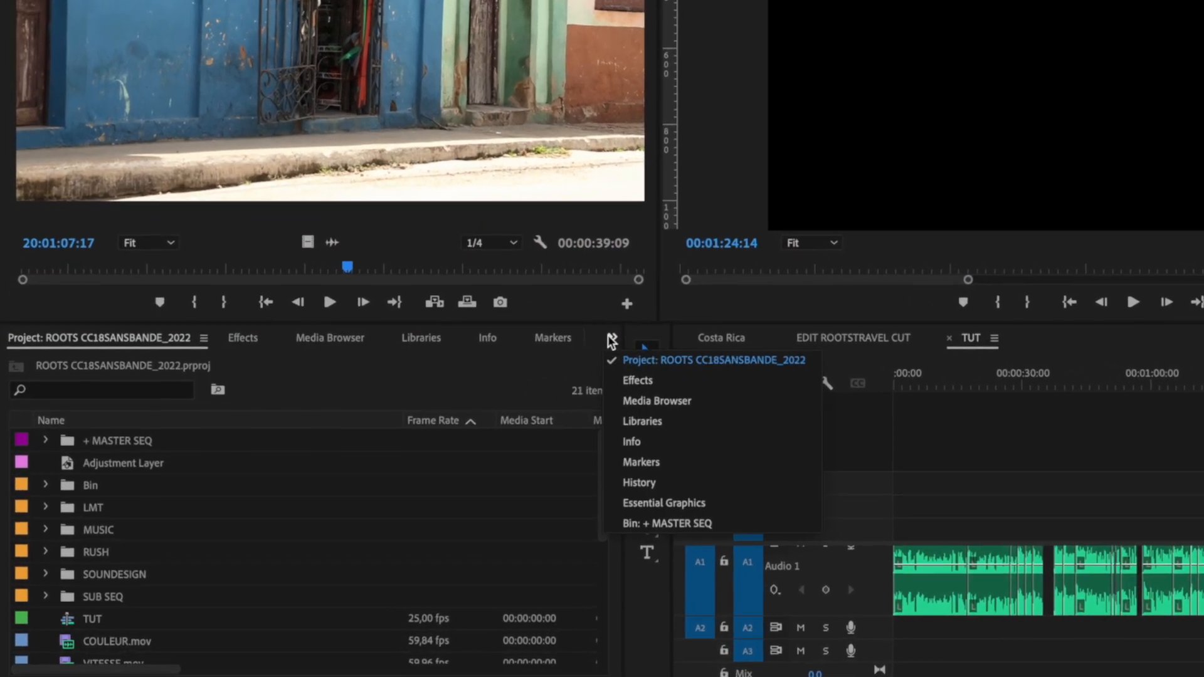
{"action": "left_click", "coordinate": [646, 400]}
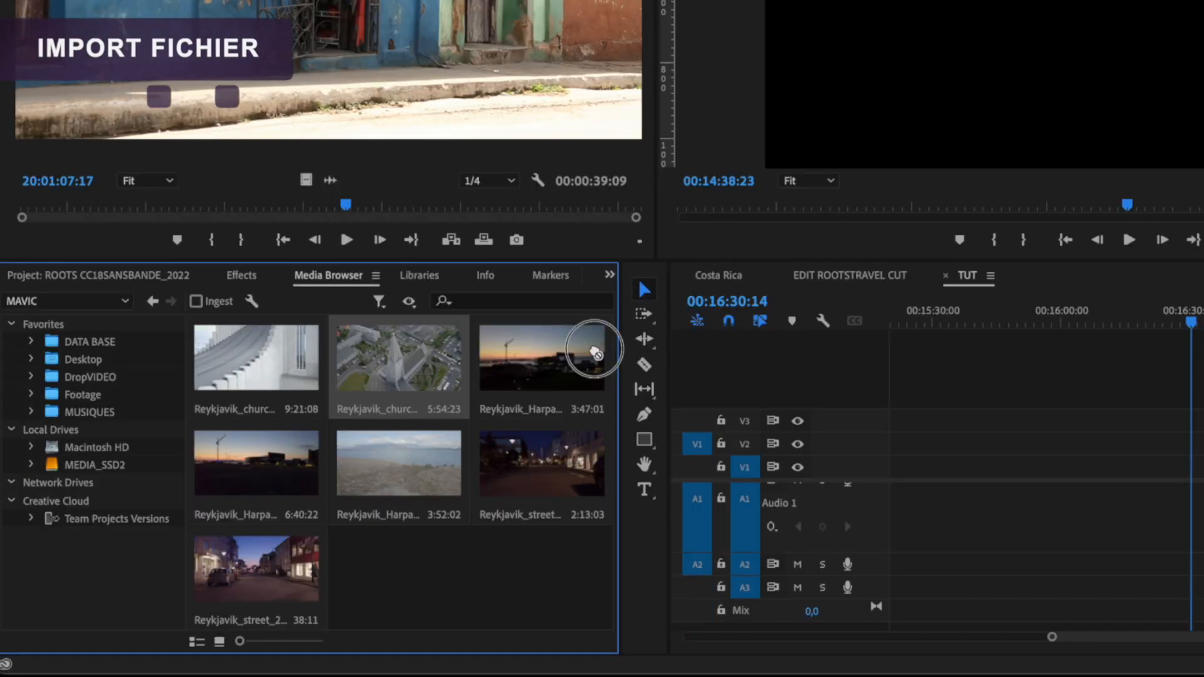
{"action": "left_click_drag", "start_coordinate": [601, 406], "coordinate": [917, 528]}
{"action": "left_click_drag", "start_coordinate": [917, 470], "coordinate": [917, 469]}
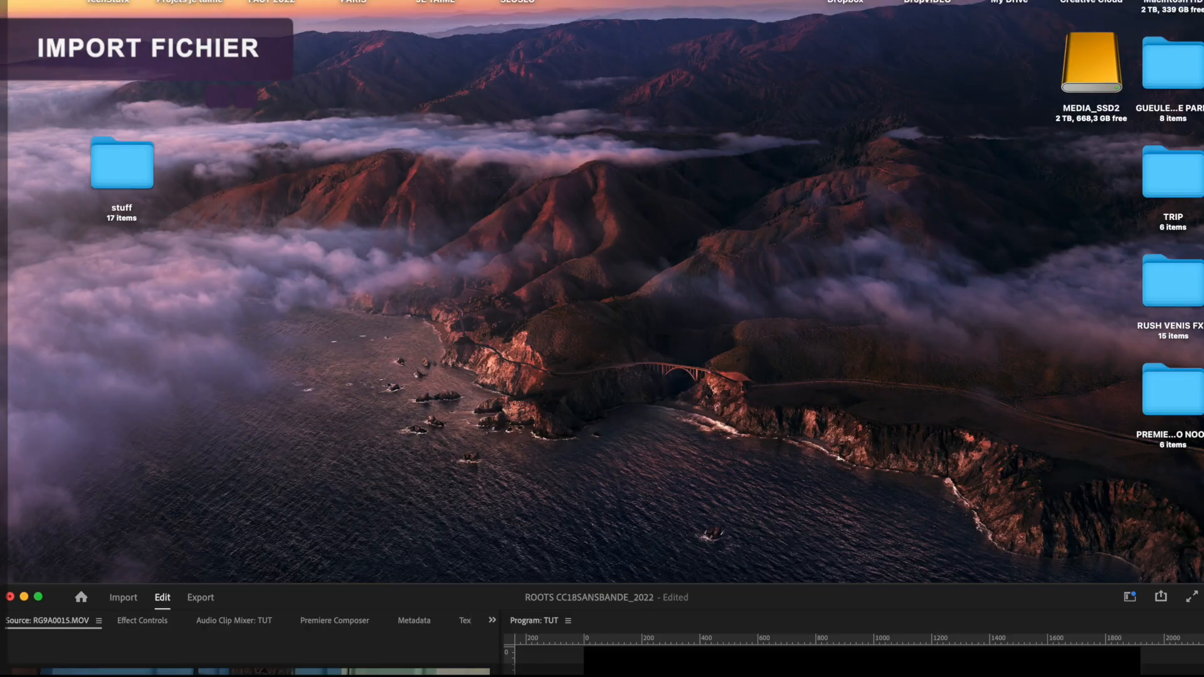
Step: Switch to Finder and browse the MEDIA_SSD2 drive through TRIP and ICELAND to the RUSH subfolders
{"action": "double_click", "coordinate": [1101, 87]}
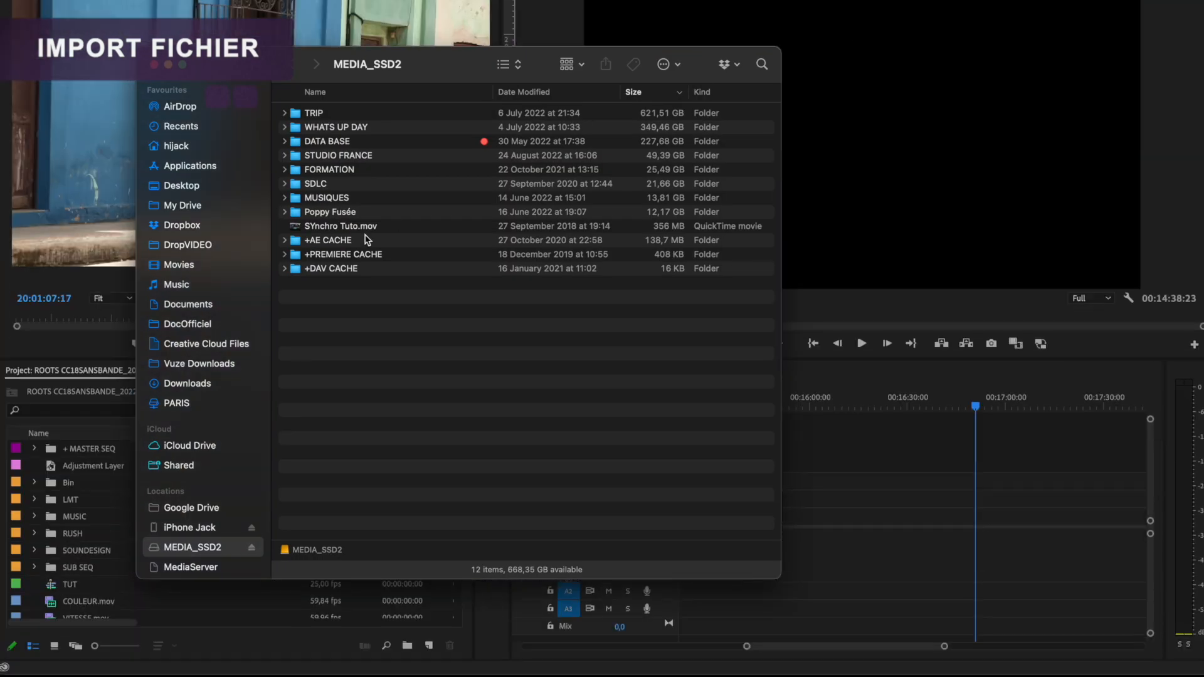
{"action": "double_click", "coordinate": [333, 117]}
{"action": "double_click", "coordinate": [333, 116]}
{"action": "double_click", "coordinate": [323, 129]}
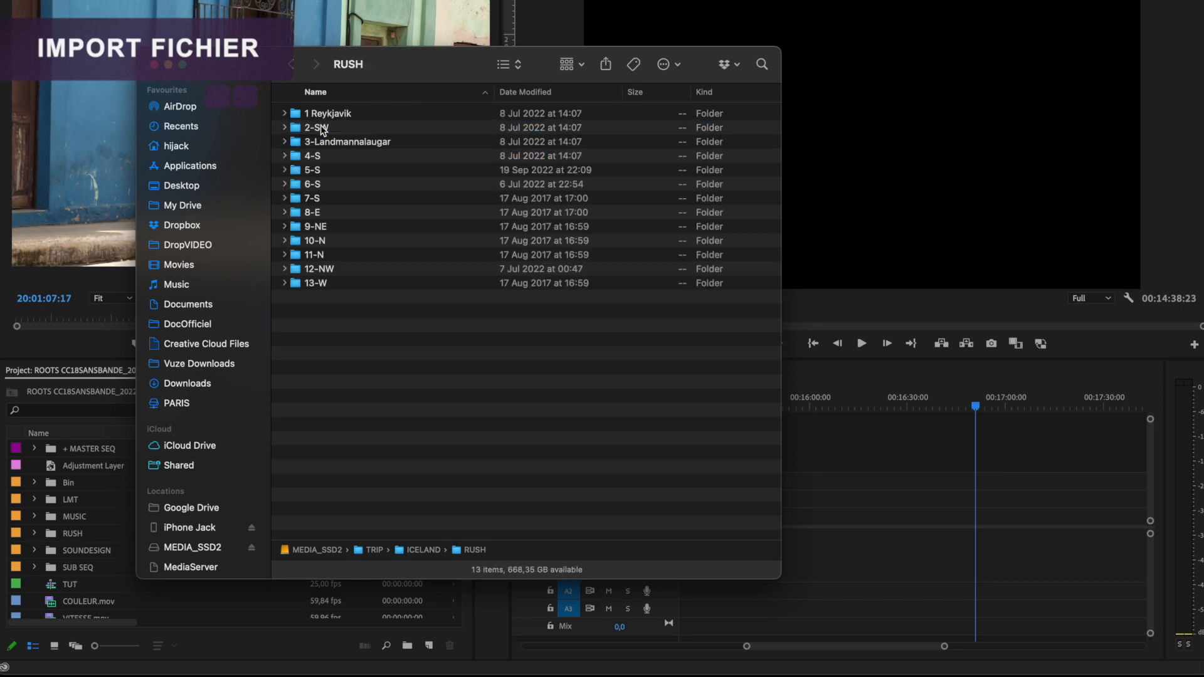
{"action": "double_click", "coordinate": [318, 130]}
{"action": "double_click", "coordinate": [316, 129]}
Step: Return to the TRIP folder in Finder and try bringing media folders from it into the project
{"action": "left_click_drag", "start_coordinate": [259, 69], "coordinate": [504, 77]}
{"action": "left_click", "coordinate": [590, 166]}
{"action": "left_click_drag", "start_coordinate": [590, 165], "coordinate": [170, 600]}
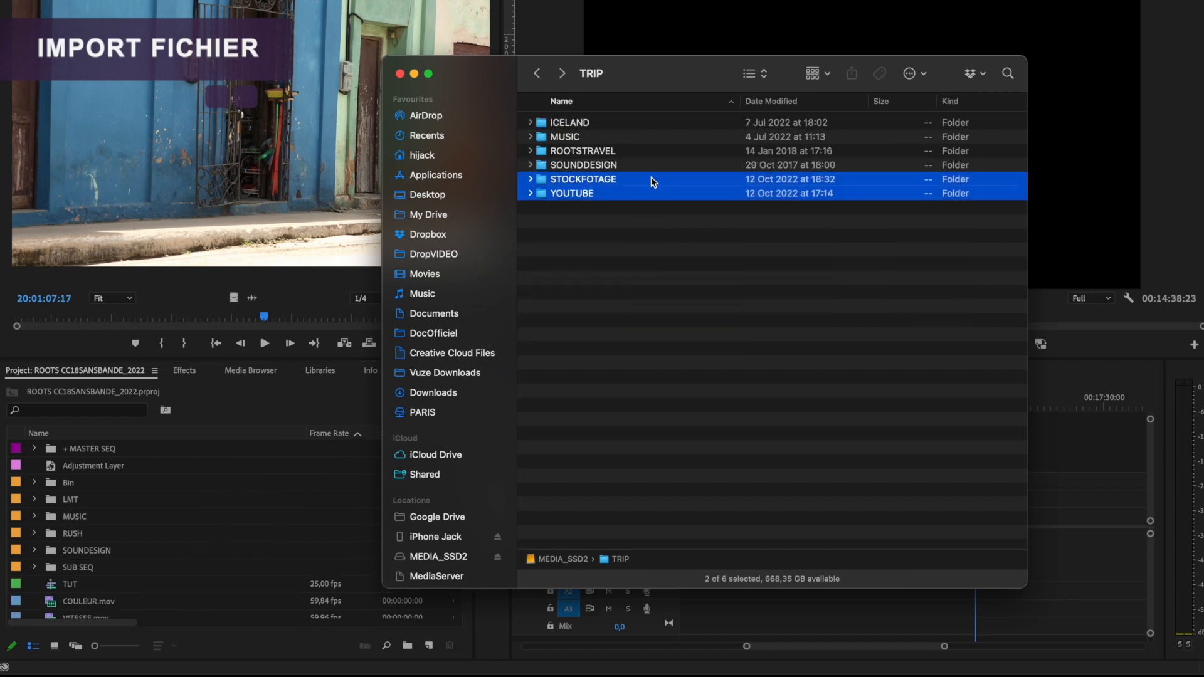
{"action": "left_click", "coordinate": [596, 259]}
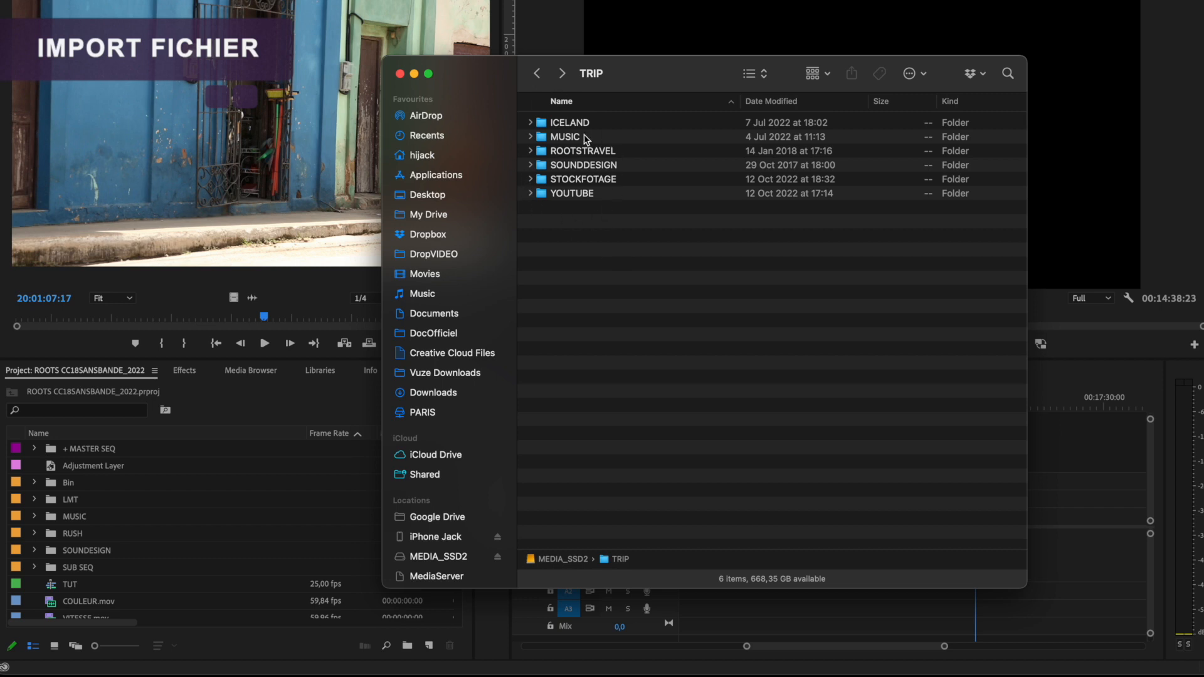
Step: Expand the ICELAND, ROOTSTRAVEL and STOCKFOTAGE folders in TRIP to examine how the footage is organised
{"action": "left_click", "coordinate": [530, 122]}
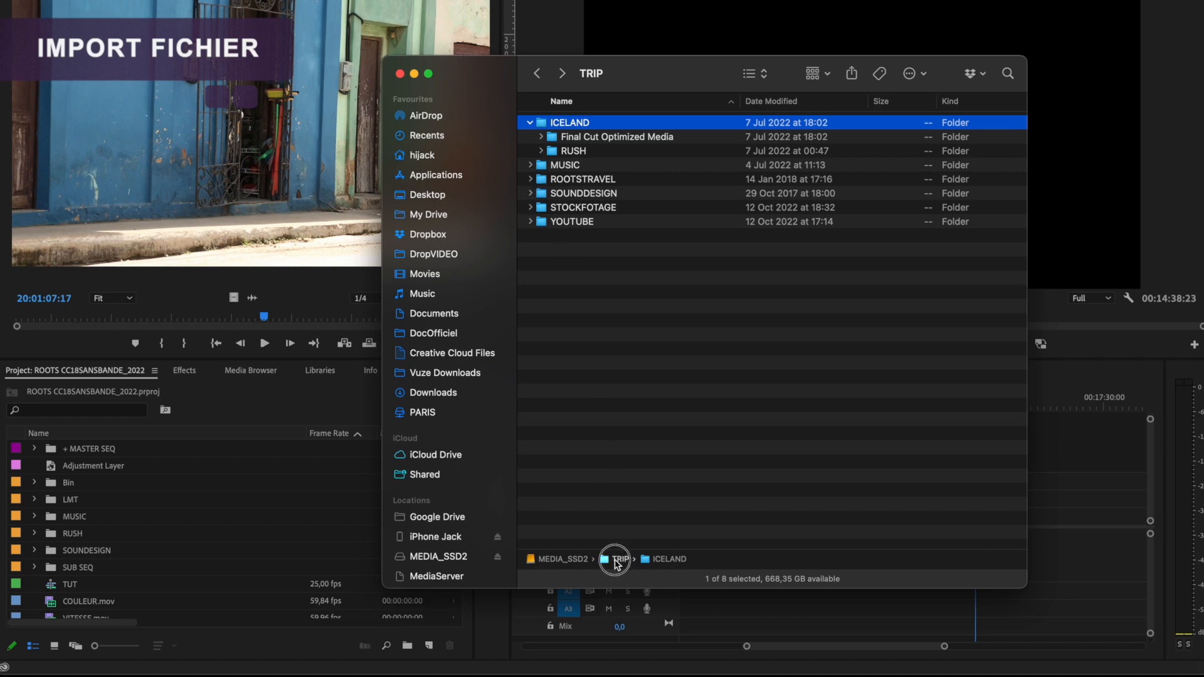
{"action": "left_click", "coordinate": [530, 122]}
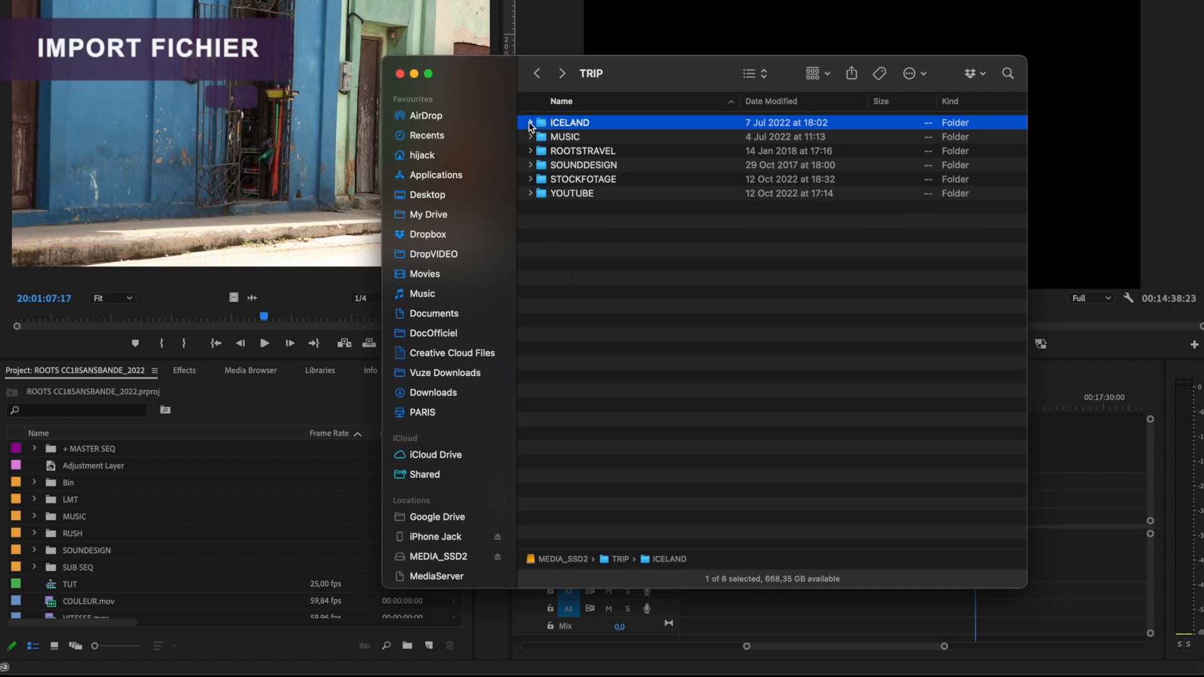
{"action": "left_click", "coordinate": [559, 242]}
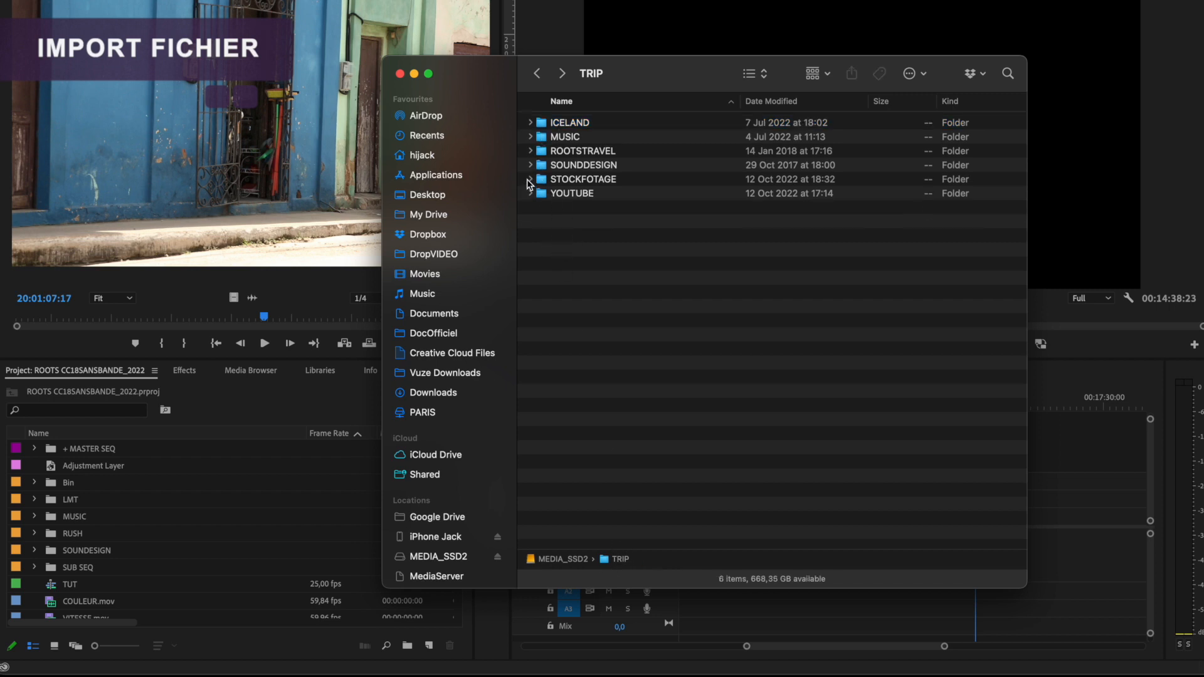
{"action": "left_click", "coordinate": [530, 150]}
{"action": "left_click", "coordinate": [530, 151]}
{"action": "left_click", "coordinate": [530, 180]}
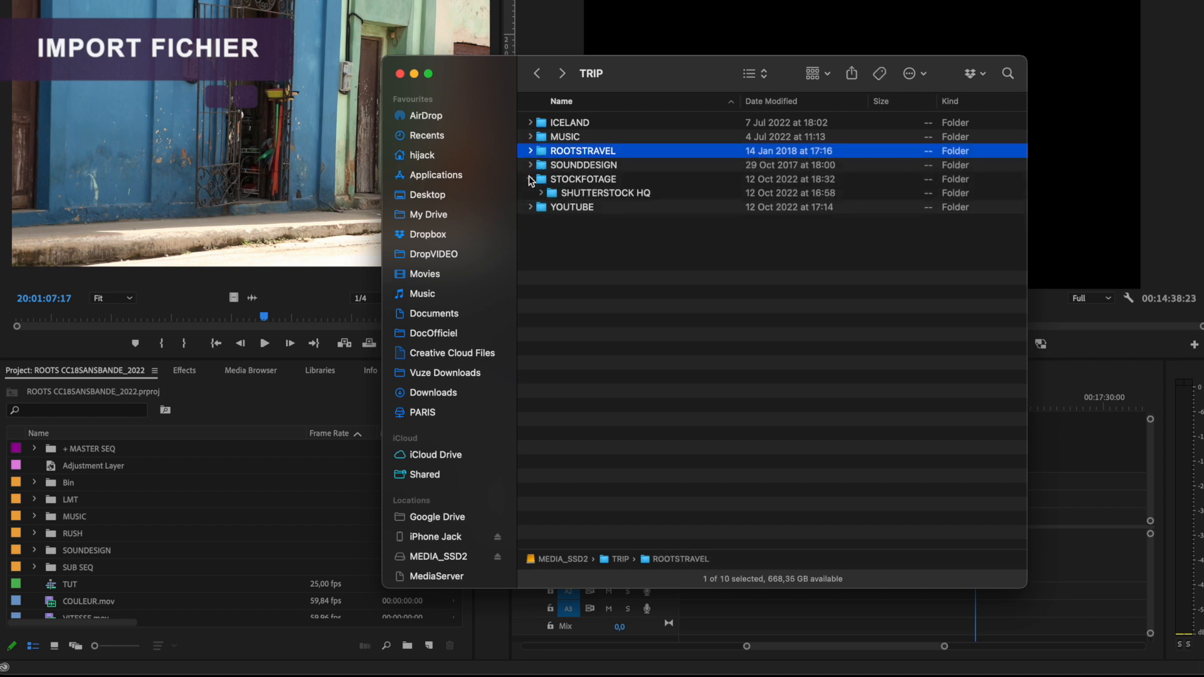
{"action": "left_click", "coordinate": [530, 152]}
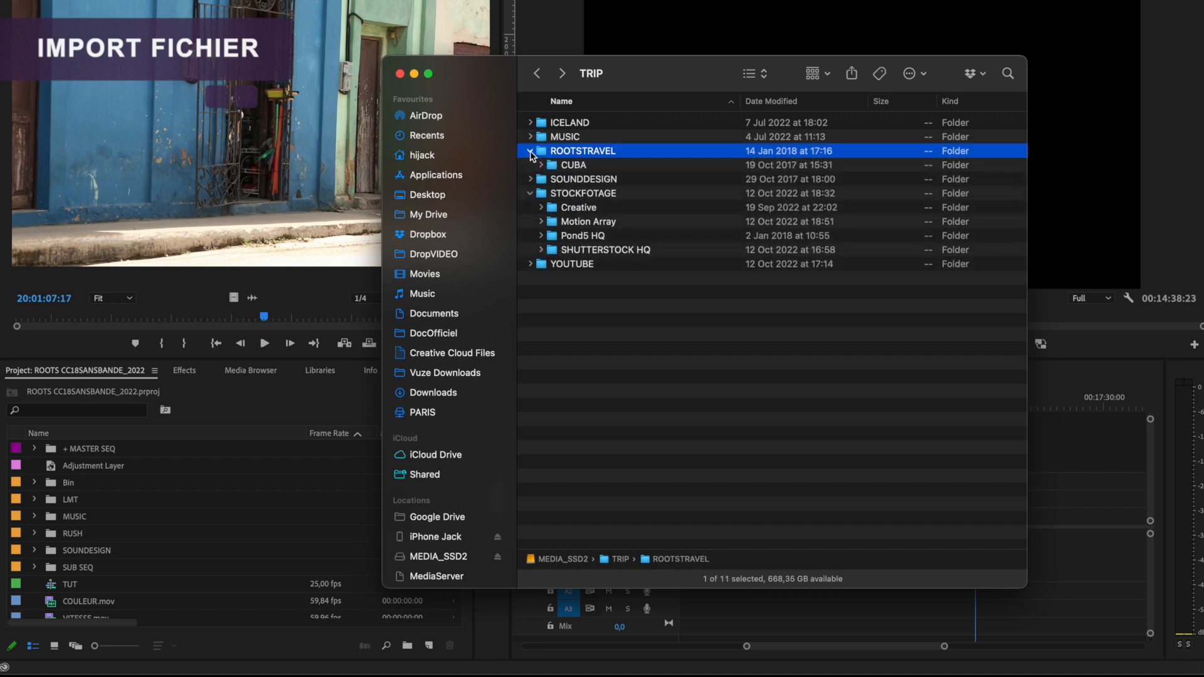
{"action": "left_click", "coordinate": [530, 122]}
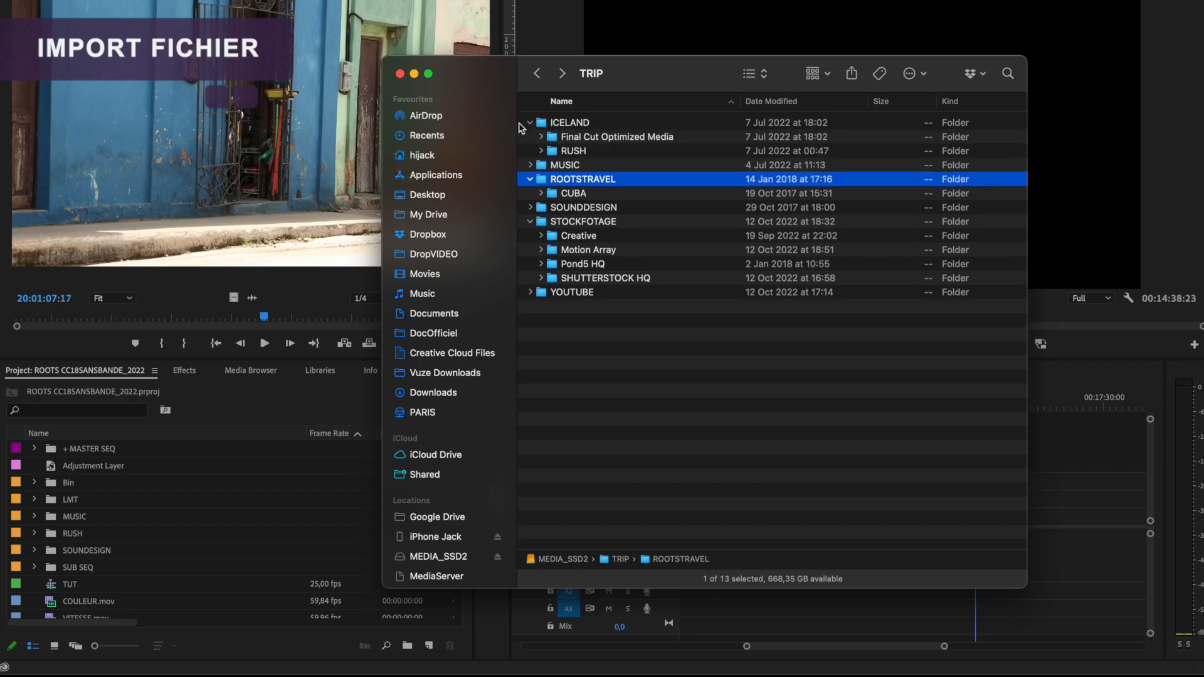
{"action": "left_click", "coordinate": [591, 367]}
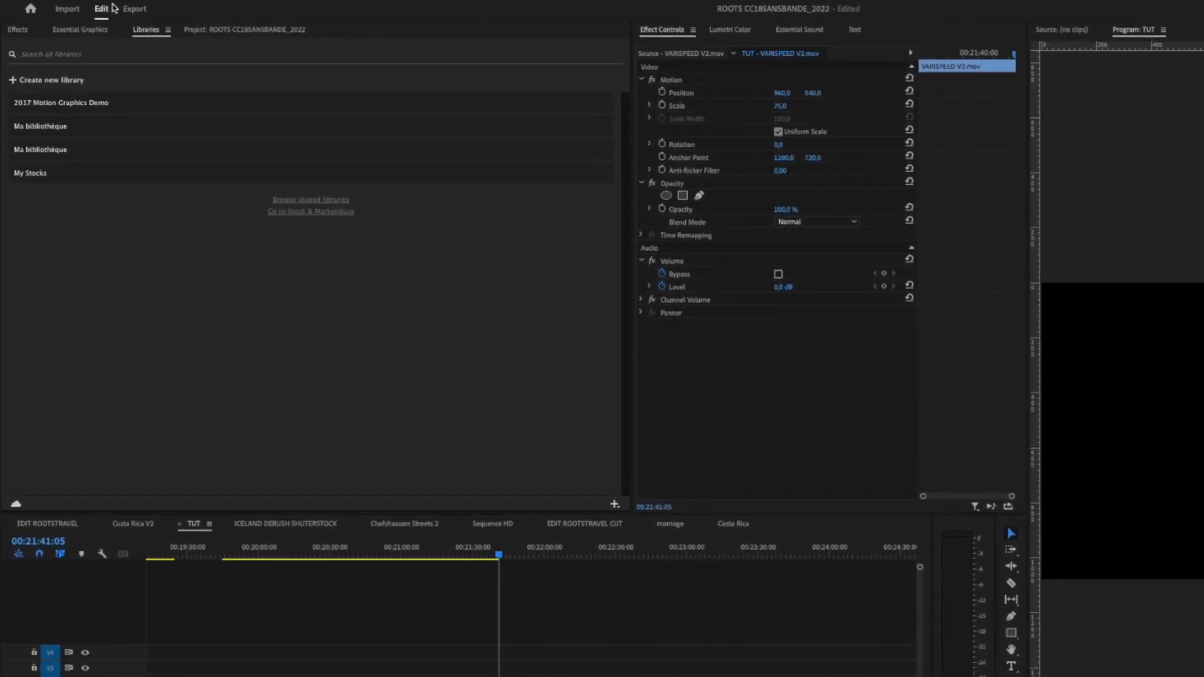
Step: Switch Premiere Pro to its Import page and select the RUSH folder inside TRIP > ICELAND
{"action": "left_click", "coordinate": [71, 11]}
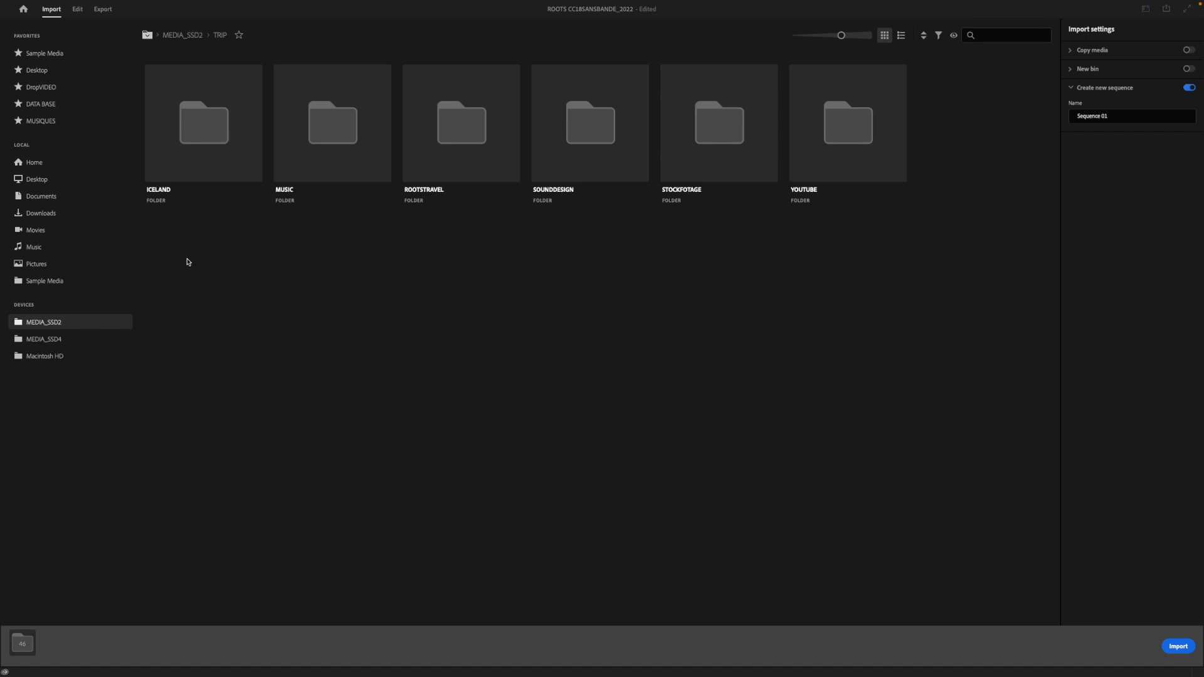
{"action": "double_click", "coordinate": [215, 151]}
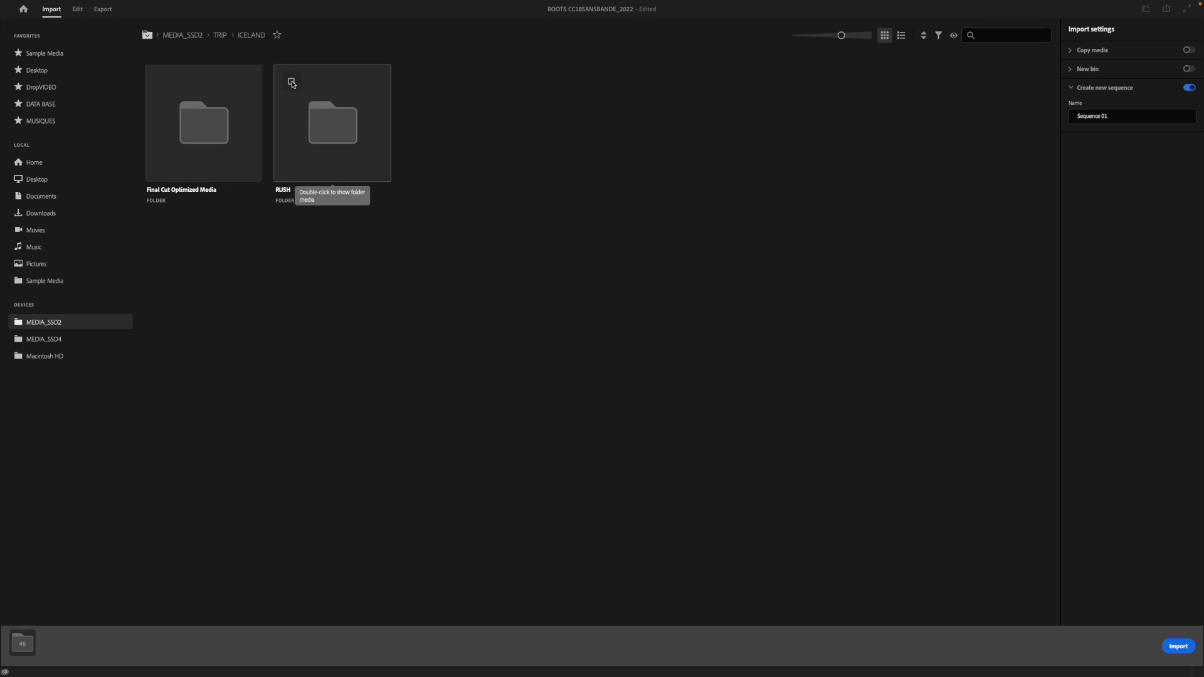
{"action": "left_click", "coordinate": [293, 83]}
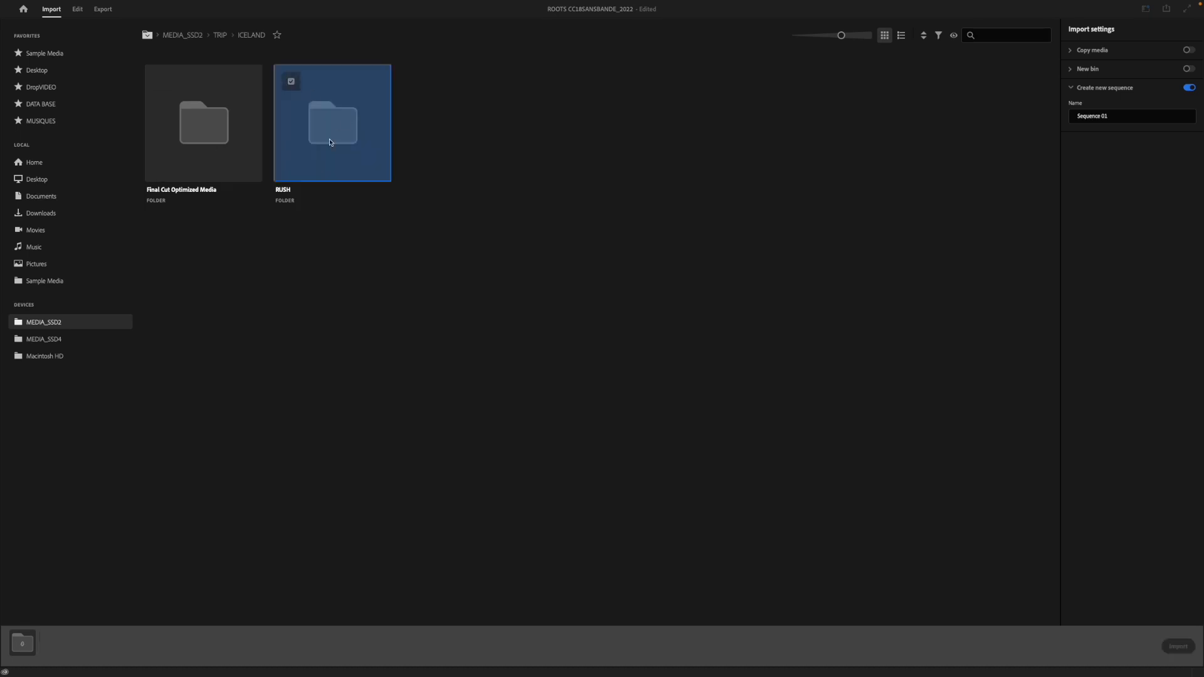
Step: Browse into the RUSH folder and select all its subfolders from 1 Reykjavik through 13-W for import
{"action": "double_click", "coordinate": [326, 134]}
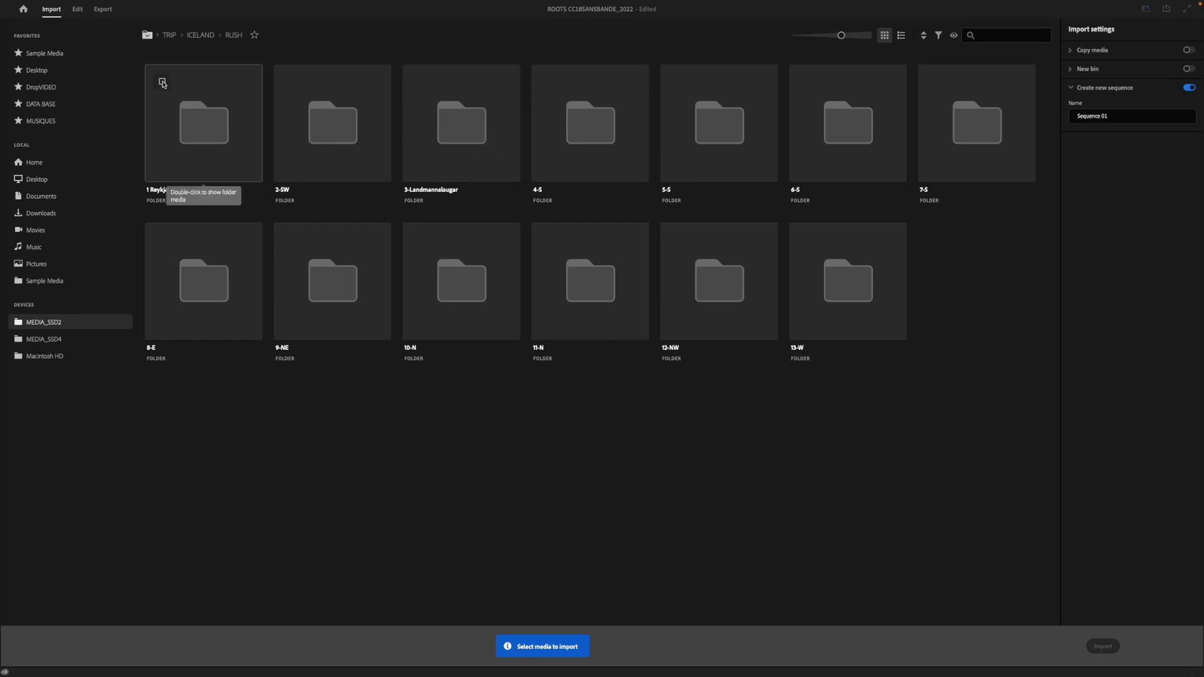
{"action": "left_click", "coordinate": [163, 82]}
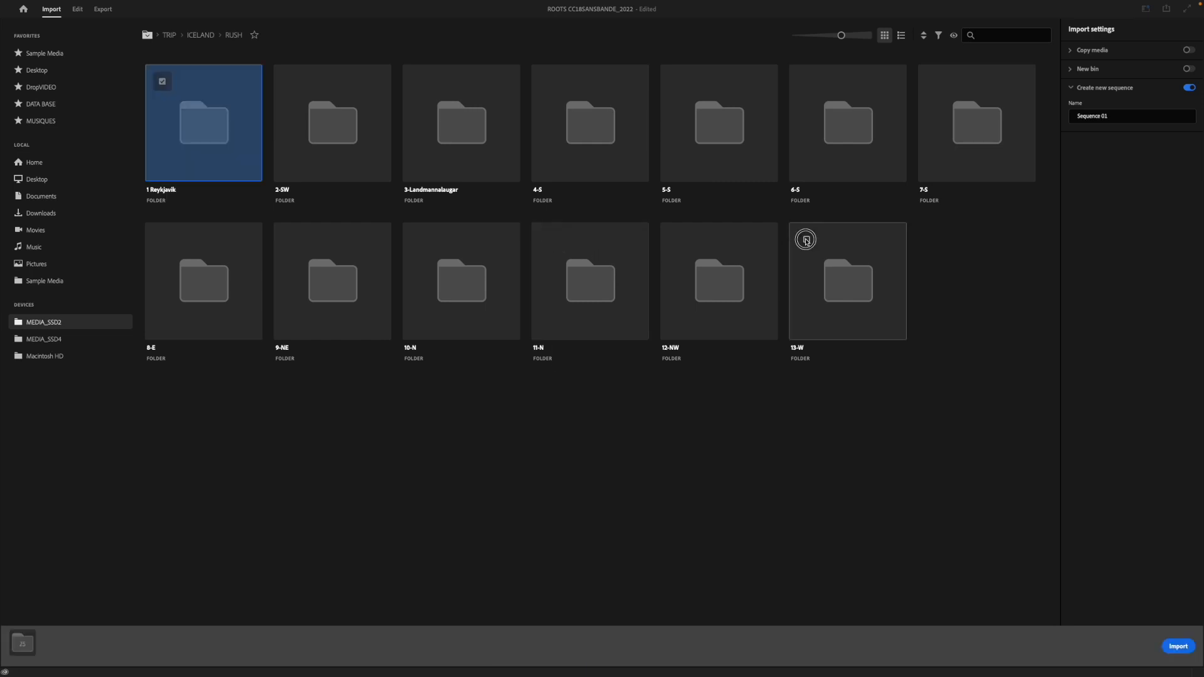
{"action": "left_click", "coordinate": [807, 241], "text": "shift"}
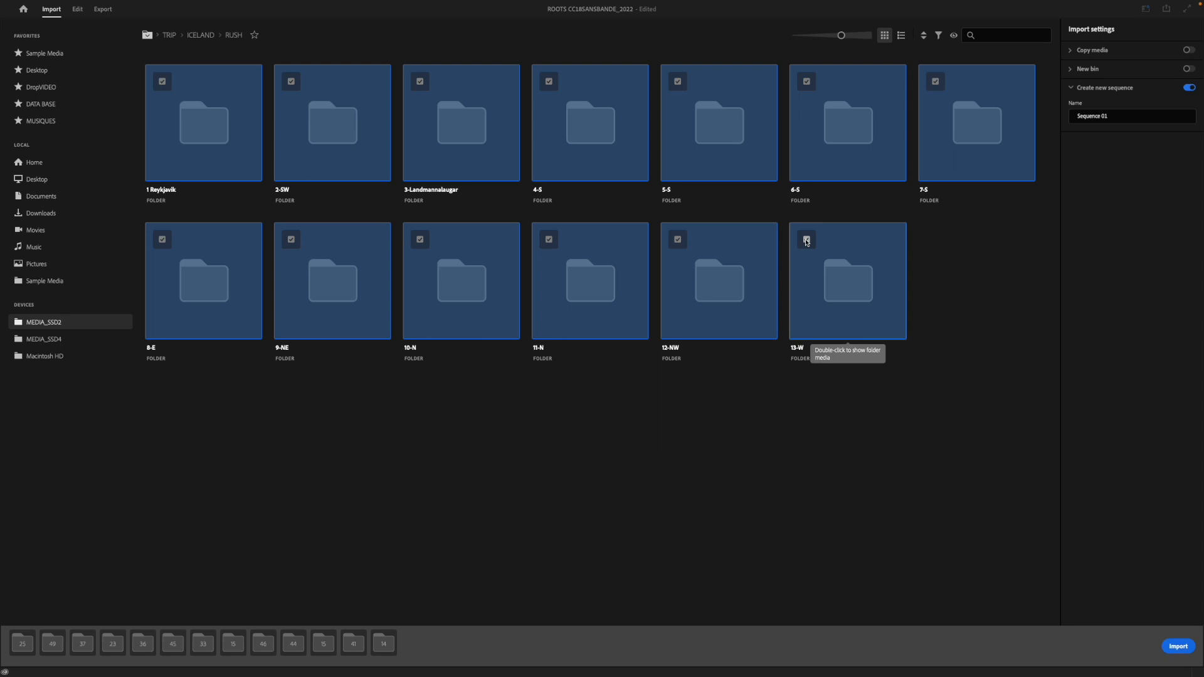
Step: View the clips in the MAVIC folder inside 13-W, and select the new sequence's name for editing
{"action": "double_click", "coordinate": [822, 266]}
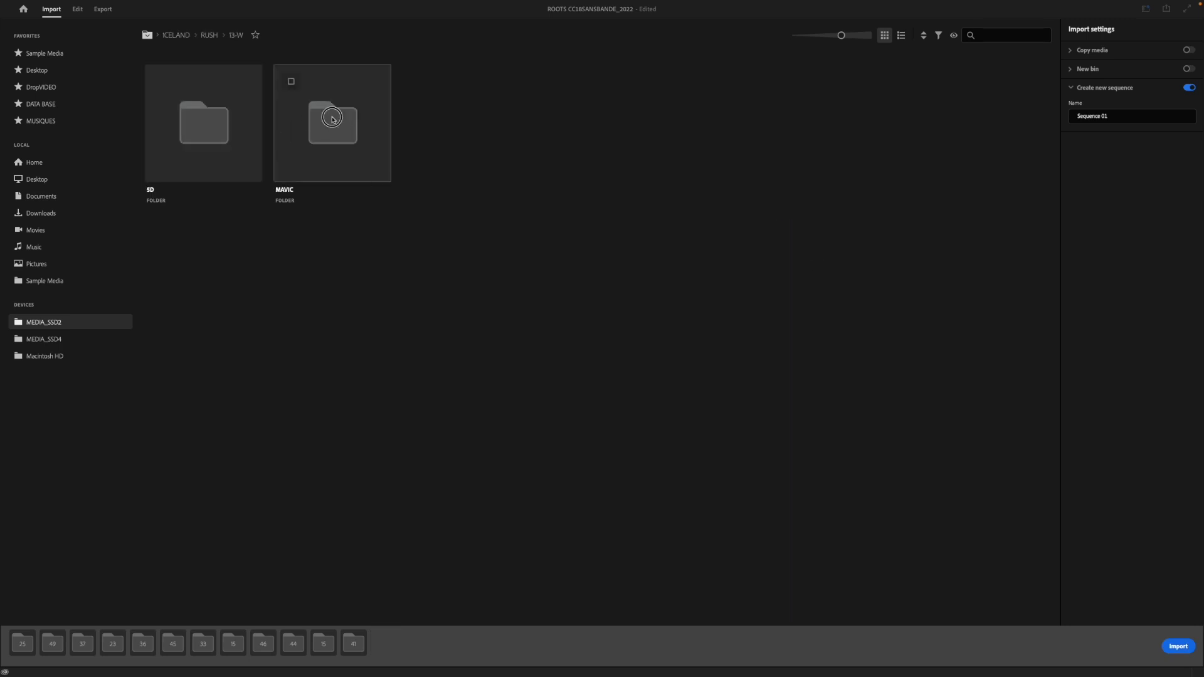
{"action": "double_click", "coordinate": [332, 119]}
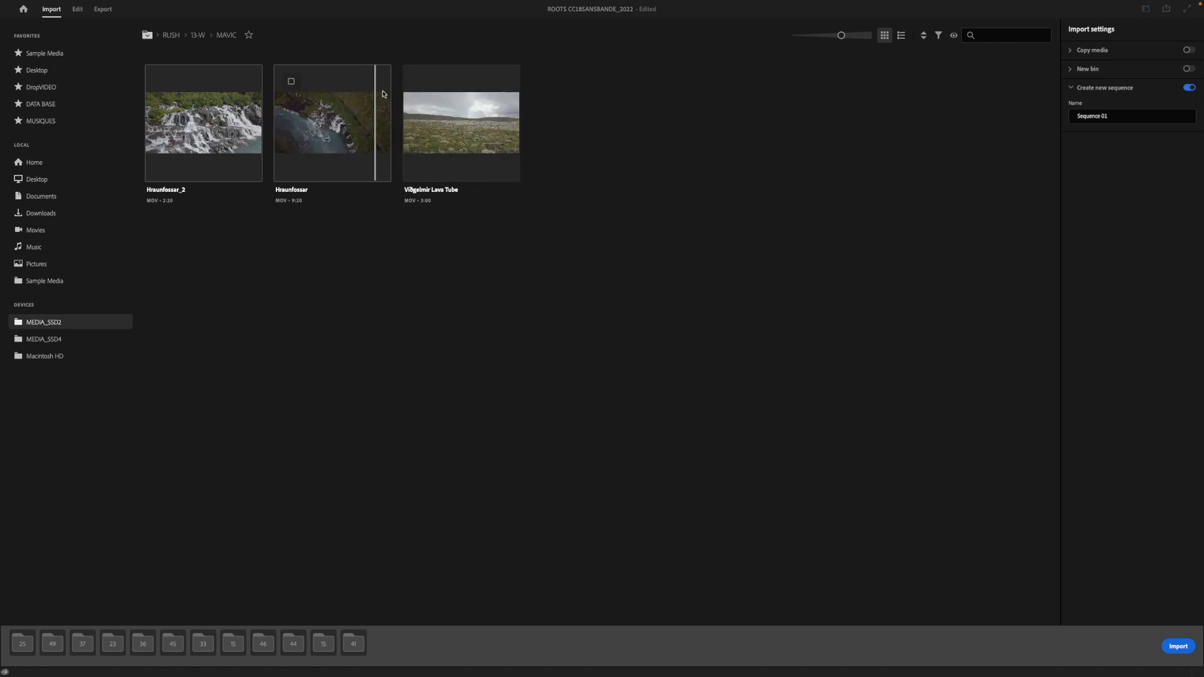
{"action": "left_click", "coordinate": [1086, 117]}
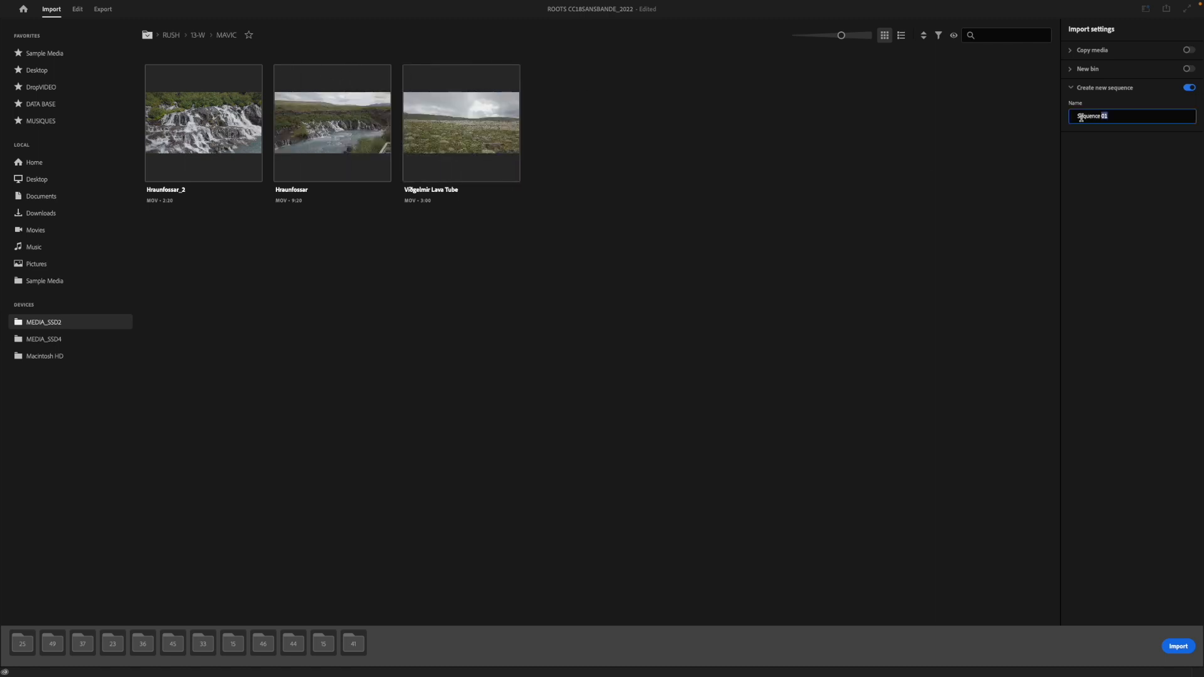
{"action": "left_click_drag", "start_coordinate": [1108, 116], "coordinate": [1071, 116]}
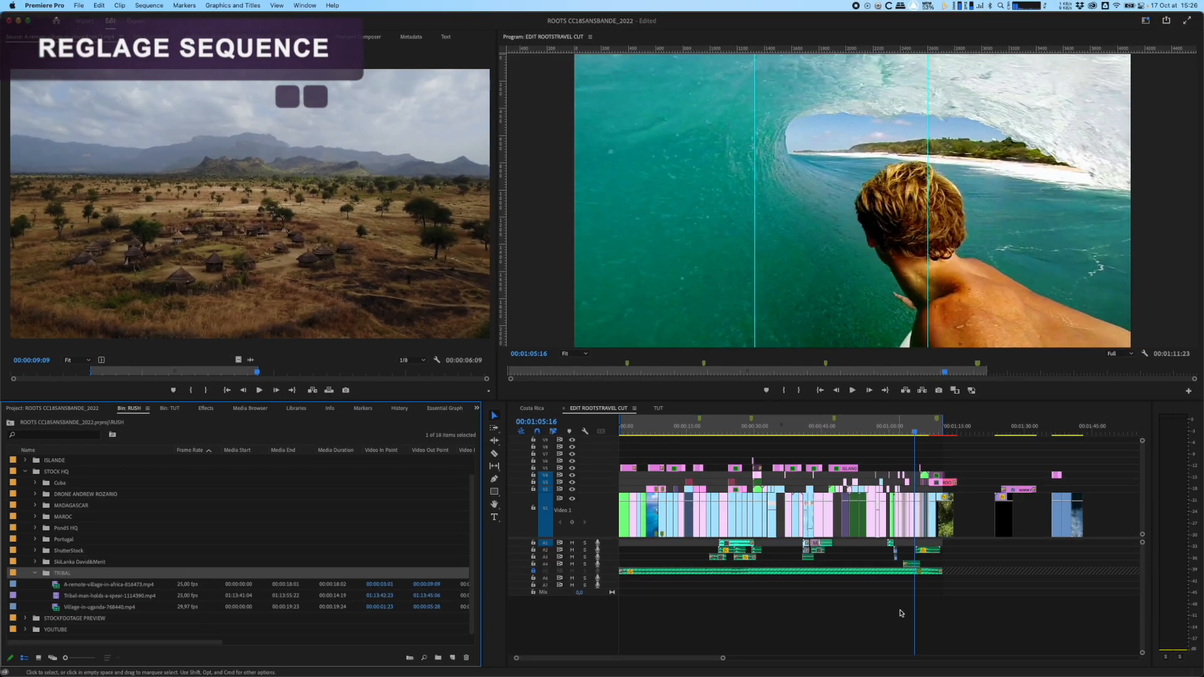
Step: Start a new sequence based on the DSLR 1080p25 preset and name it montage
{"action": "left_click", "coordinate": [681, 616]}
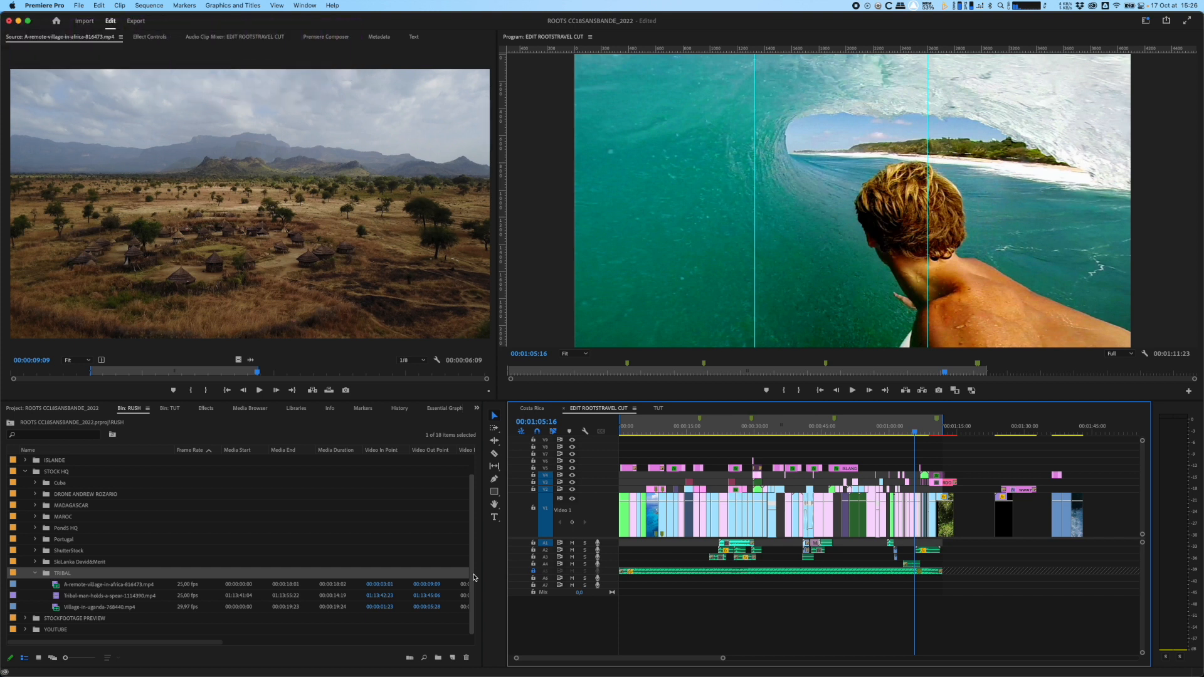
{"action": "left_click", "coordinate": [79, 6]}
{"action": "mouse_move", "coordinate": [178, 25]}
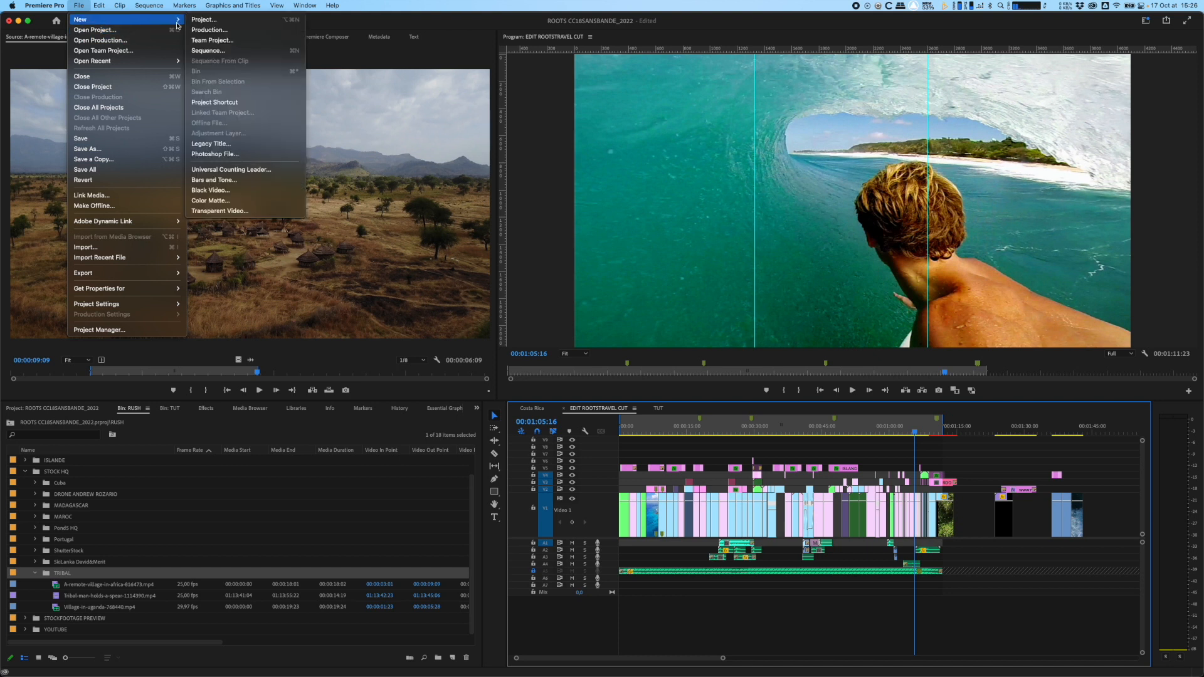
{"action": "left_click", "coordinate": [291, 54]}
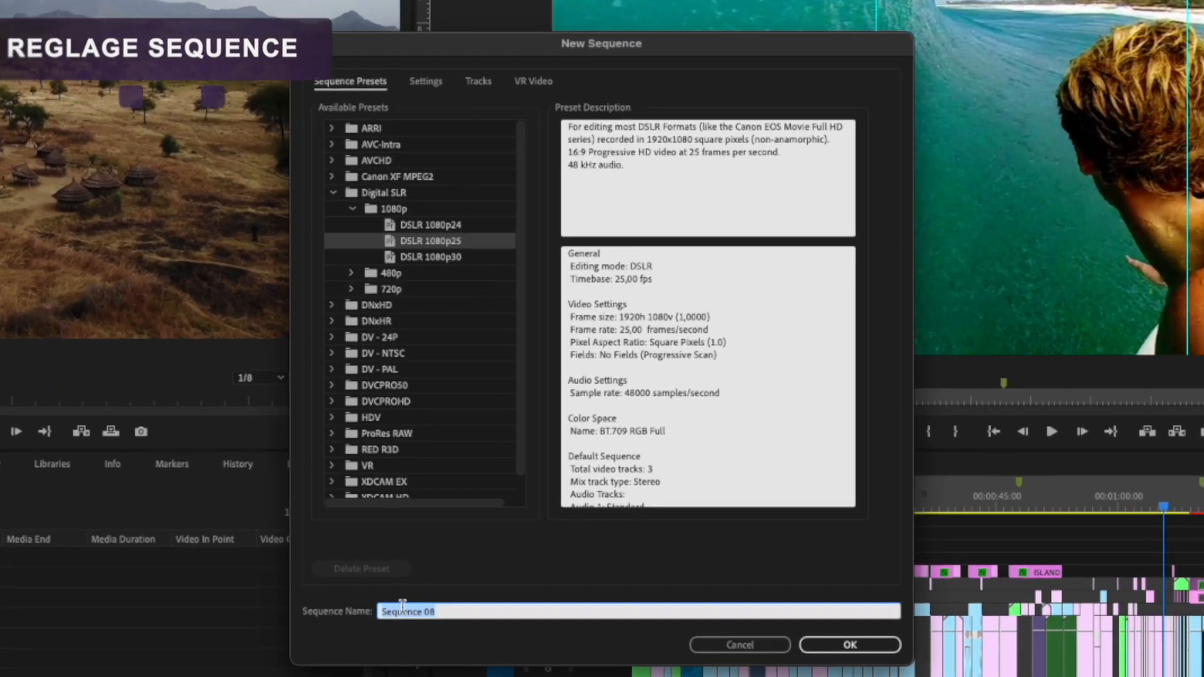
{"action": "type", "text": "montage"}
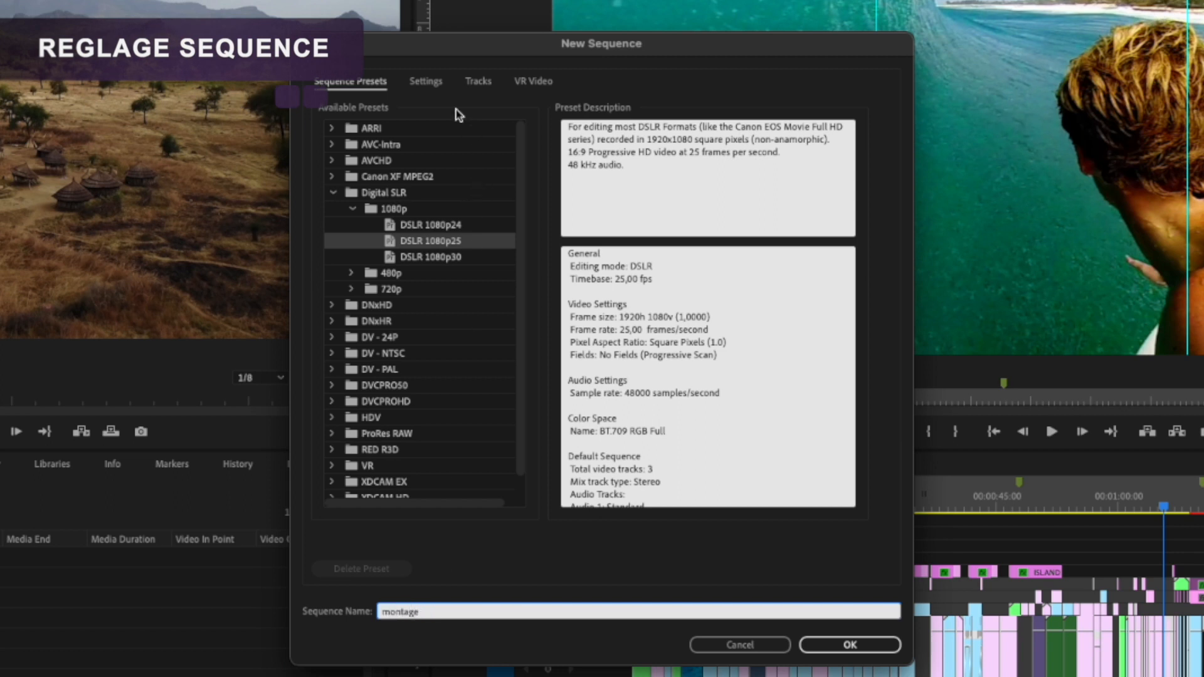
Step: Set the sequence's frame size to 1080 horizontal by 1920 vertical and create the sequence
{"action": "left_click", "coordinate": [426, 83]}
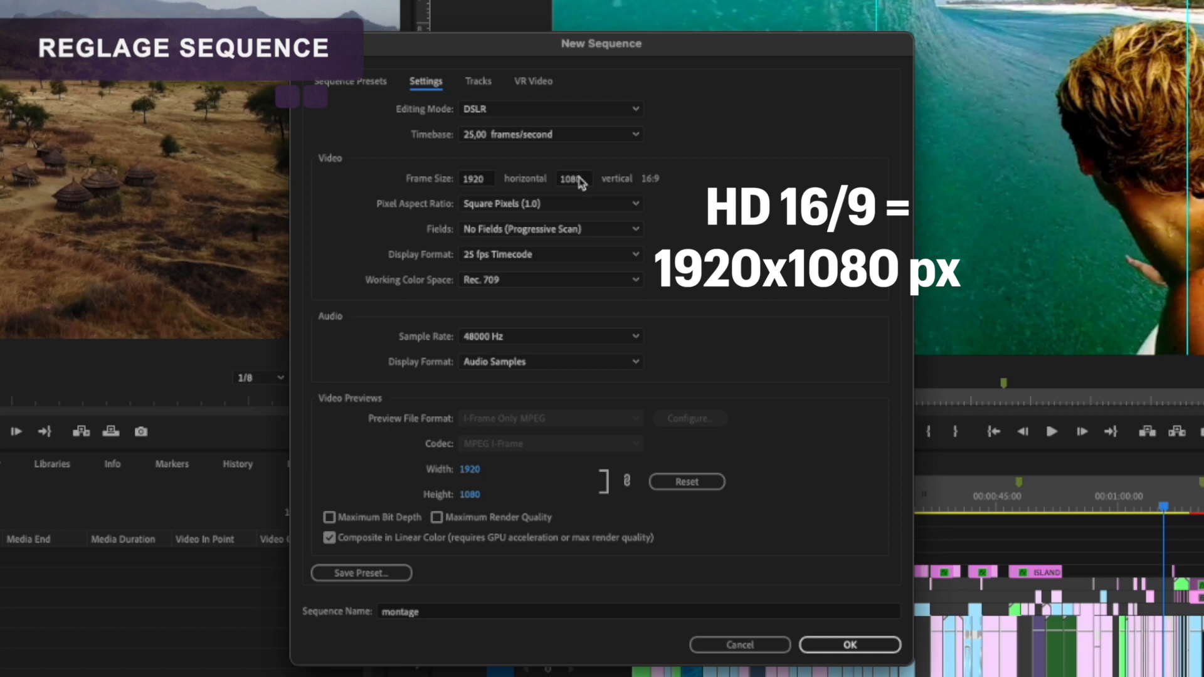
{"action": "left_click", "coordinate": [478, 182]}
{"action": "left_click", "coordinate": [571, 179]}
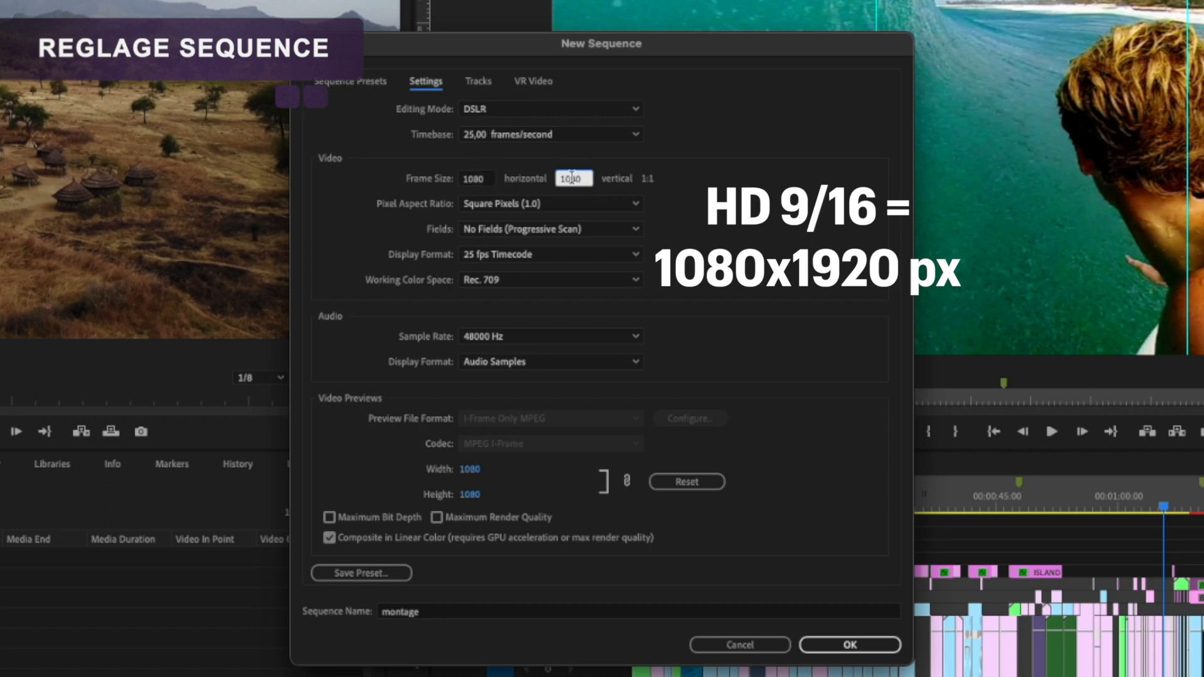
{"action": "type", "text": "1920"}
{"action": "key", "text": "Tab"}
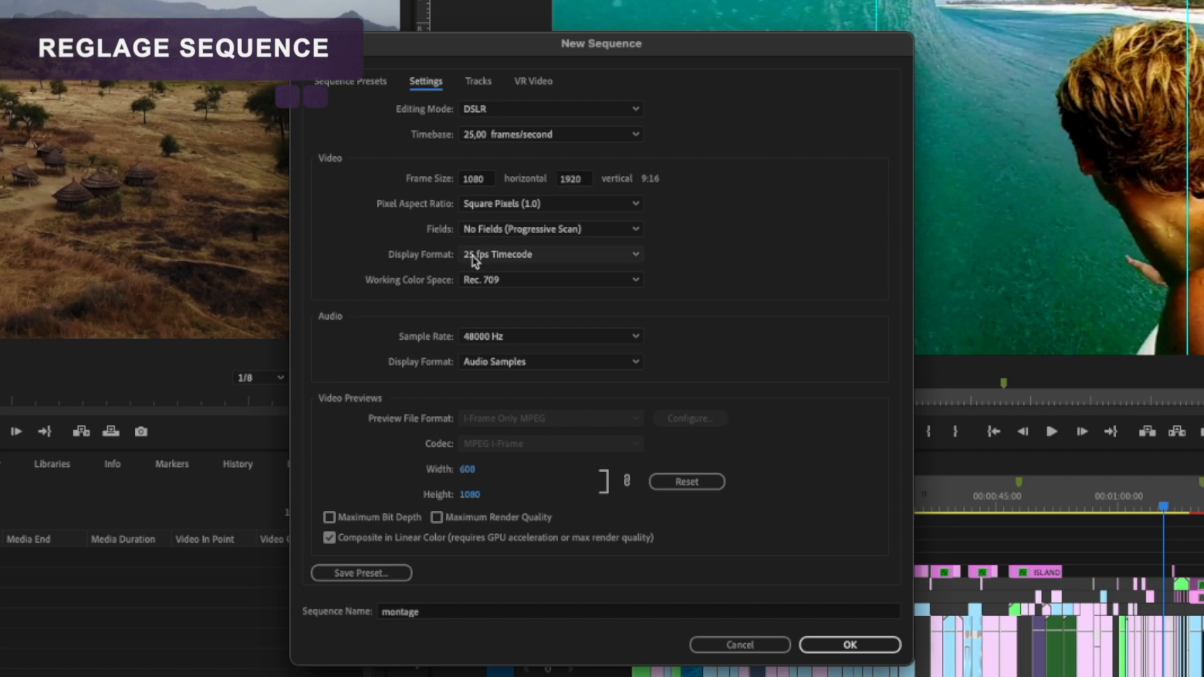
{"action": "key", "text": "Return"}
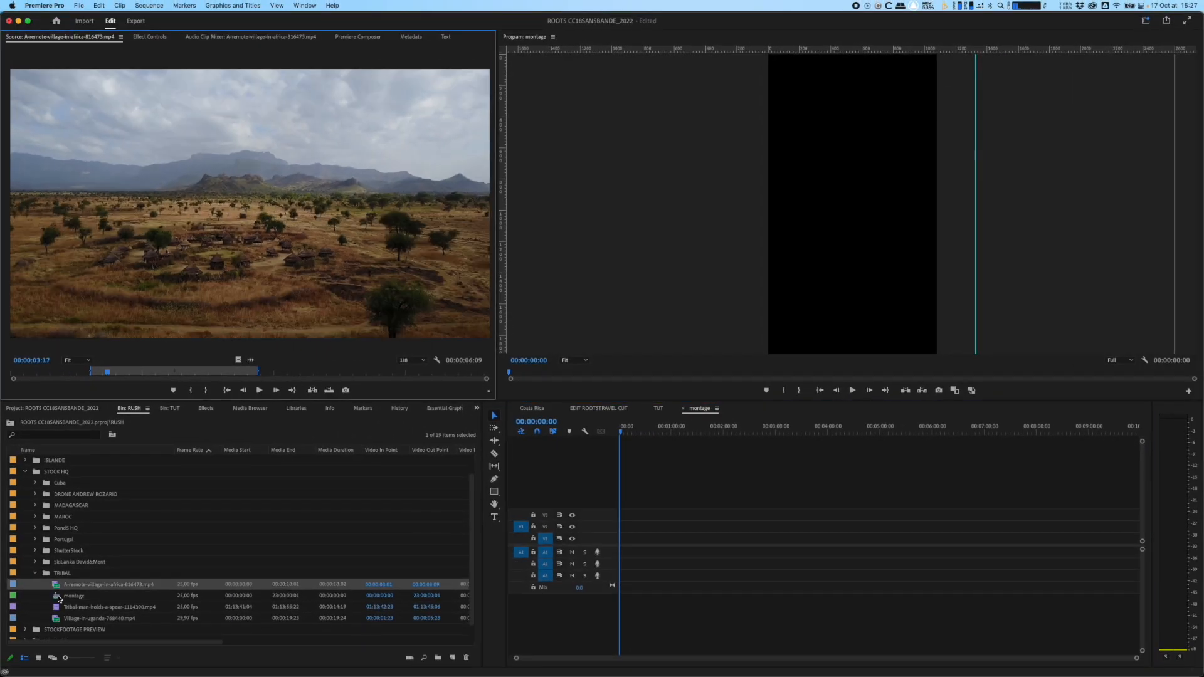
Step: Load the clip A-remote-village-in-africa-816473.mp4 from the TRIBAL bin into the source monitor
{"action": "left_click", "coordinate": [66, 598]}
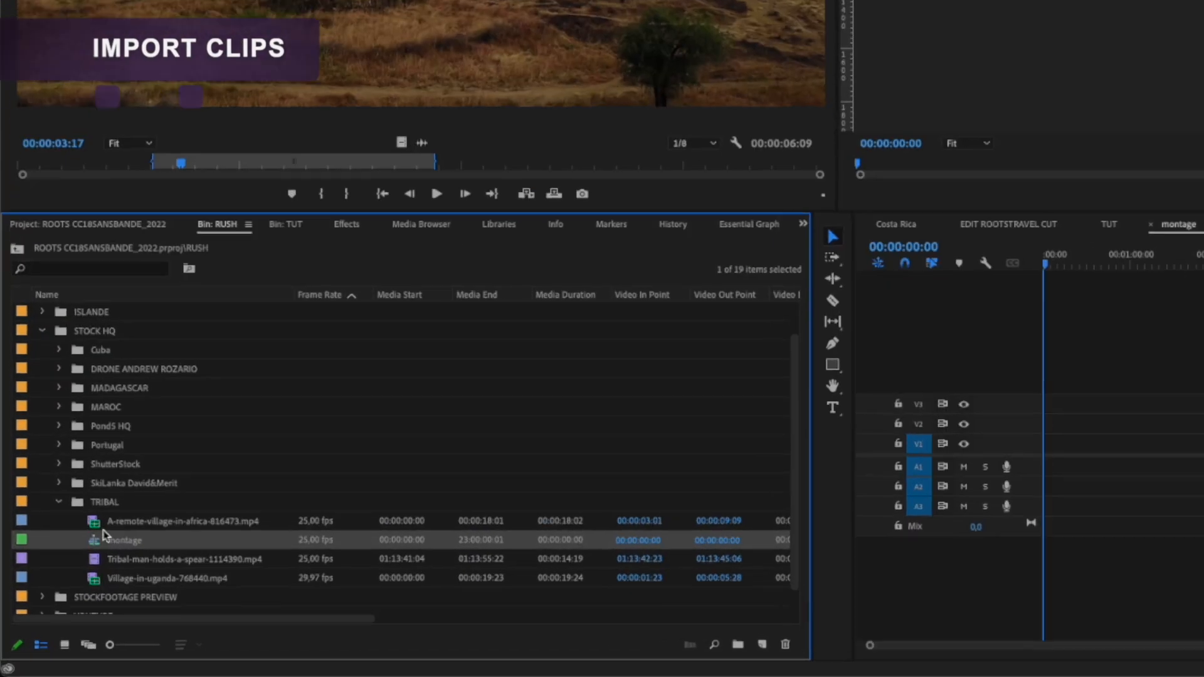
{"action": "left_click", "coordinate": [58, 585]}
{"action": "left_click", "coordinate": [59, 608]}
{"action": "left_click", "coordinate": [106, 576]}
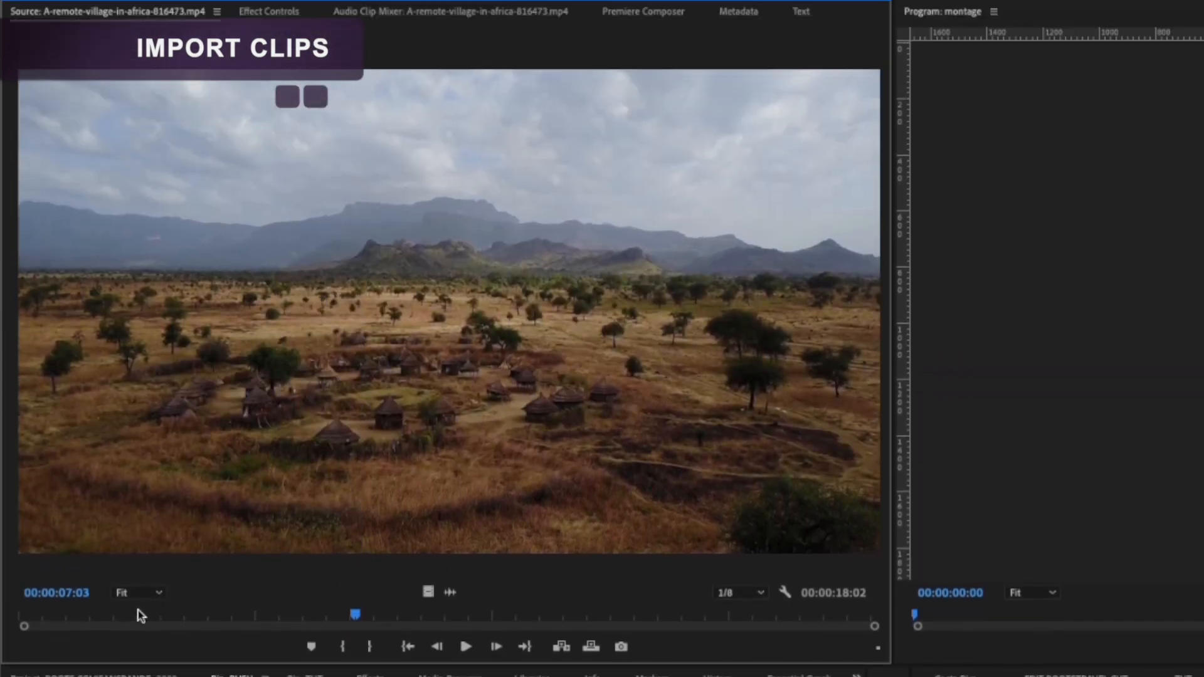
Step: Mark the source clip's out point at 00:00:13:19 and its in point at 00:00:04:14
{"action": "left_click_drag", "start_coordinate": [313, 460], "coordinate": [624, 459]}
{"action": "left_click_drag", "start_coordinate": [625, 616], "coordinate": [669, 617]}
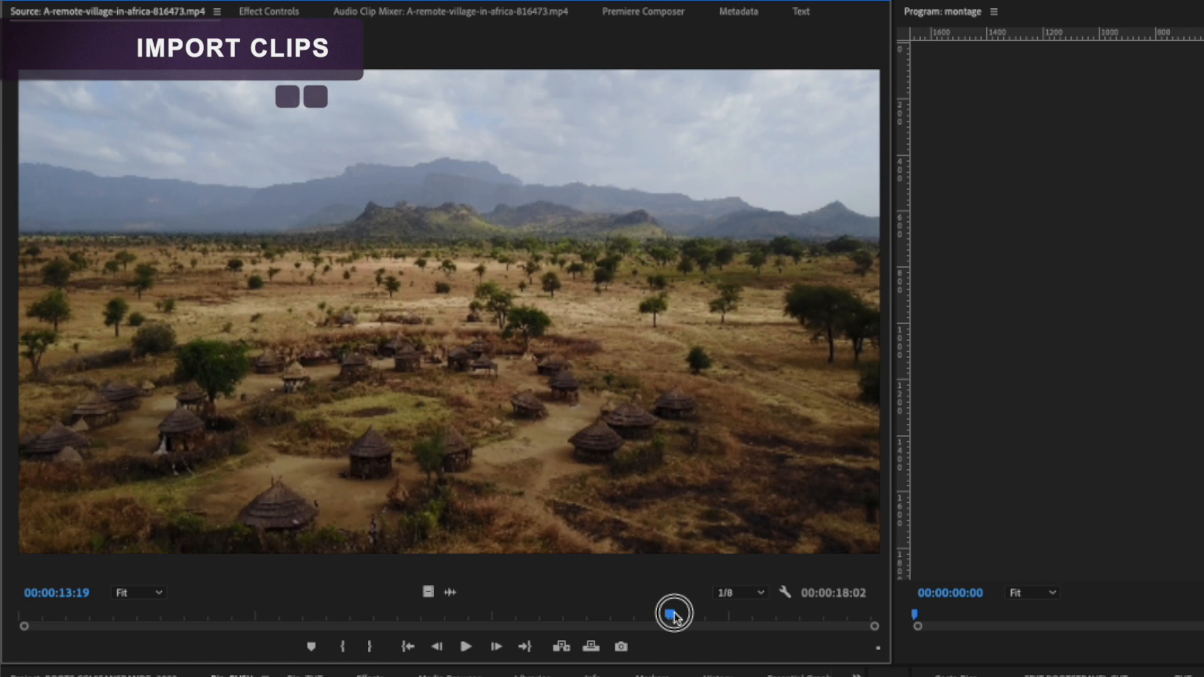
{"action": "key", "text": "o"}
{"action": "left_click_drag", "start_coordinate": [670, 616], "coordinate": [234, 622]}
{"action": "key", "text": "i"}
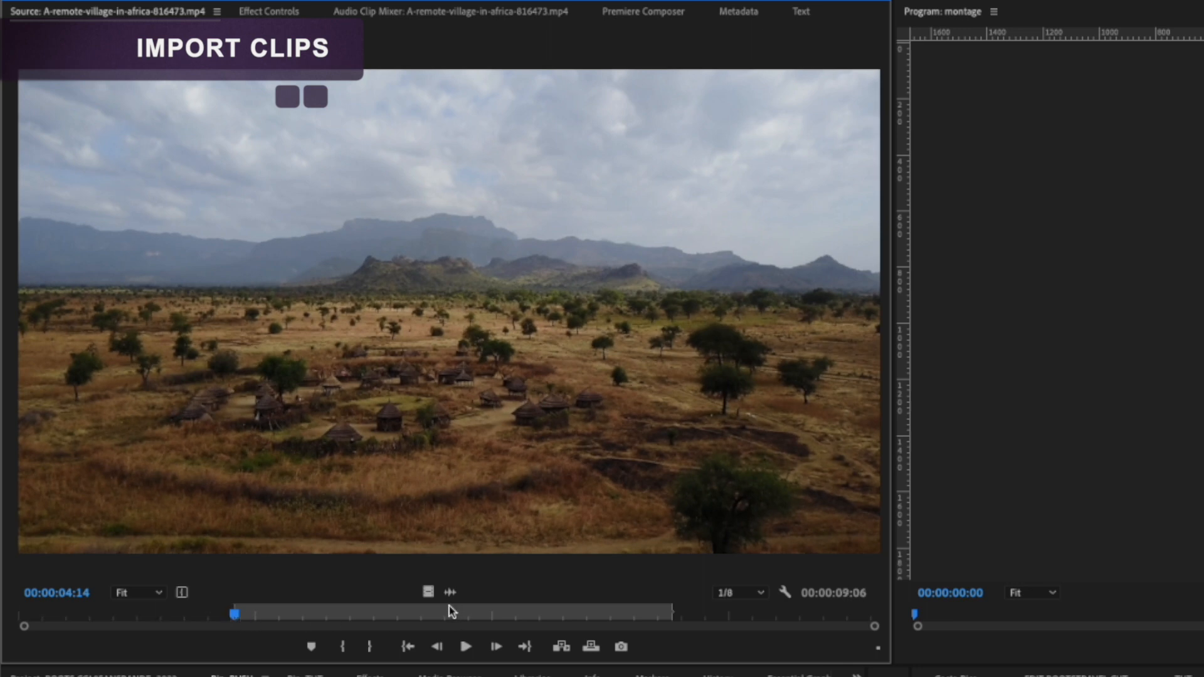
Step: Place only the marked clip's video on V1 at the start of the montage sequence, keeping the existing sequence settings
{"action": "left_click", "coordinate": [428, 592]}
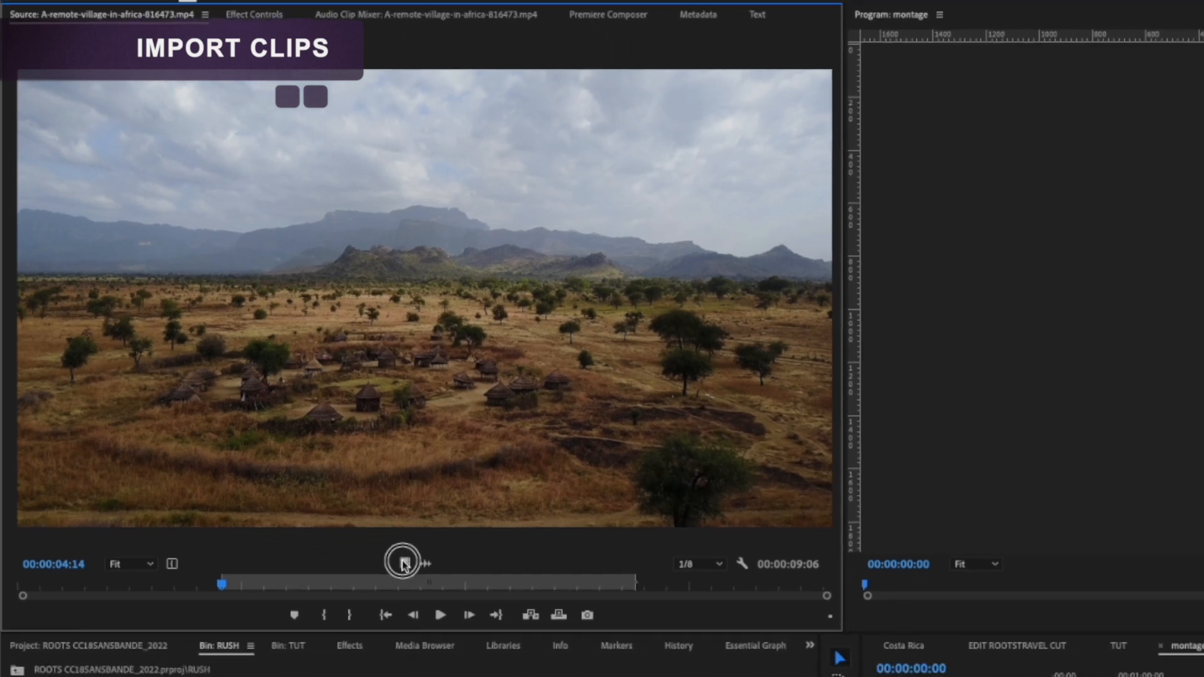
{"action": "left_click_drag", "start_coordinate": [404, 563], "coordinate": [623, 542]}
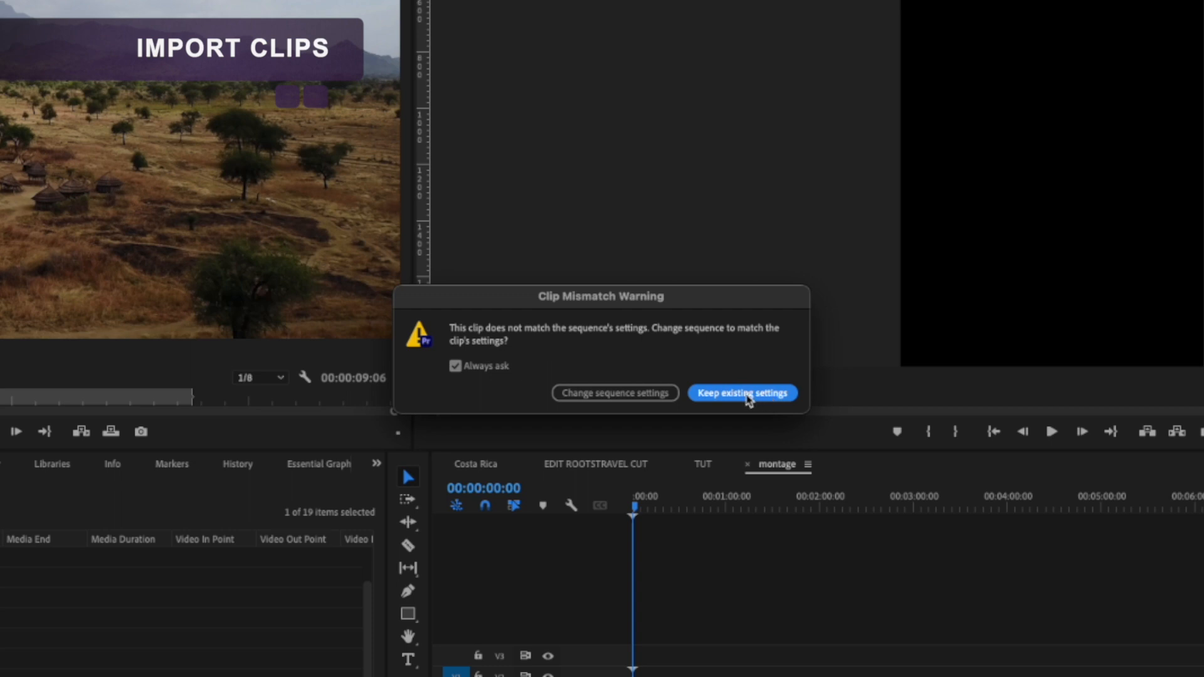
{"action": "left_click", "coordinate": [745, 394]}
{"action": "left_click", "coordinate": [643, 508]}
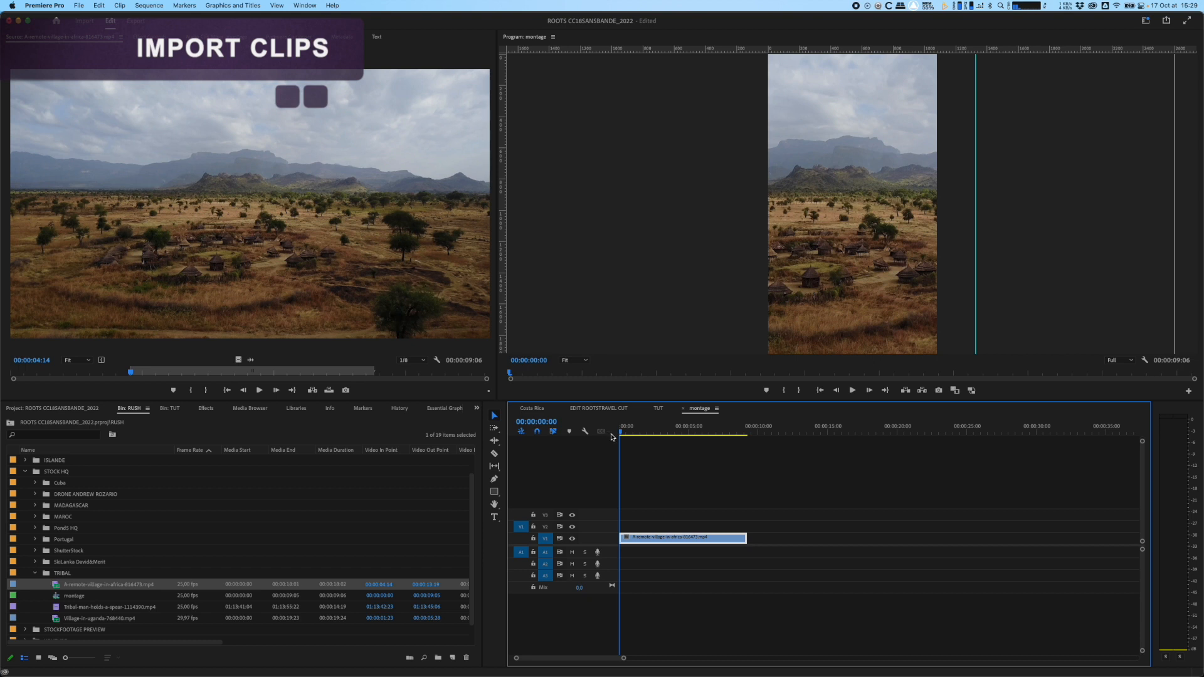
Step: Play back the village clip in montage and adjust its scale in Effect Controls
{"action": "key", "text": "space"}
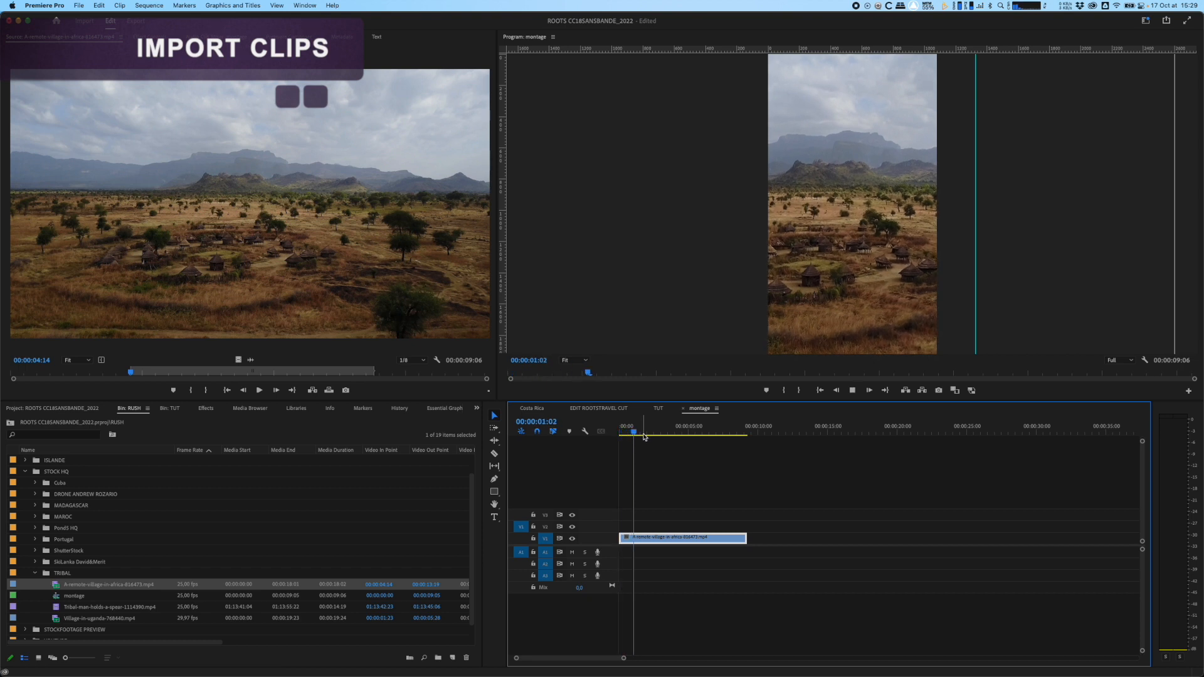
{"action": "key", "text": "space"}
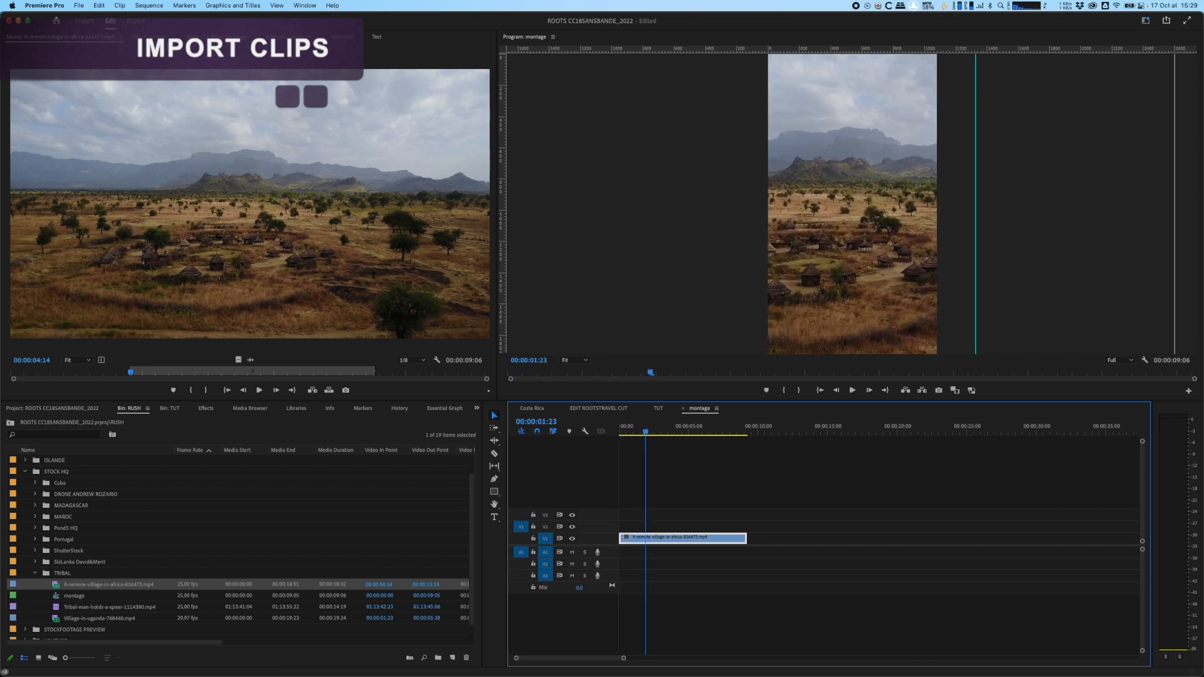
{"action": "left_click", "coordinate": [149, 36]}
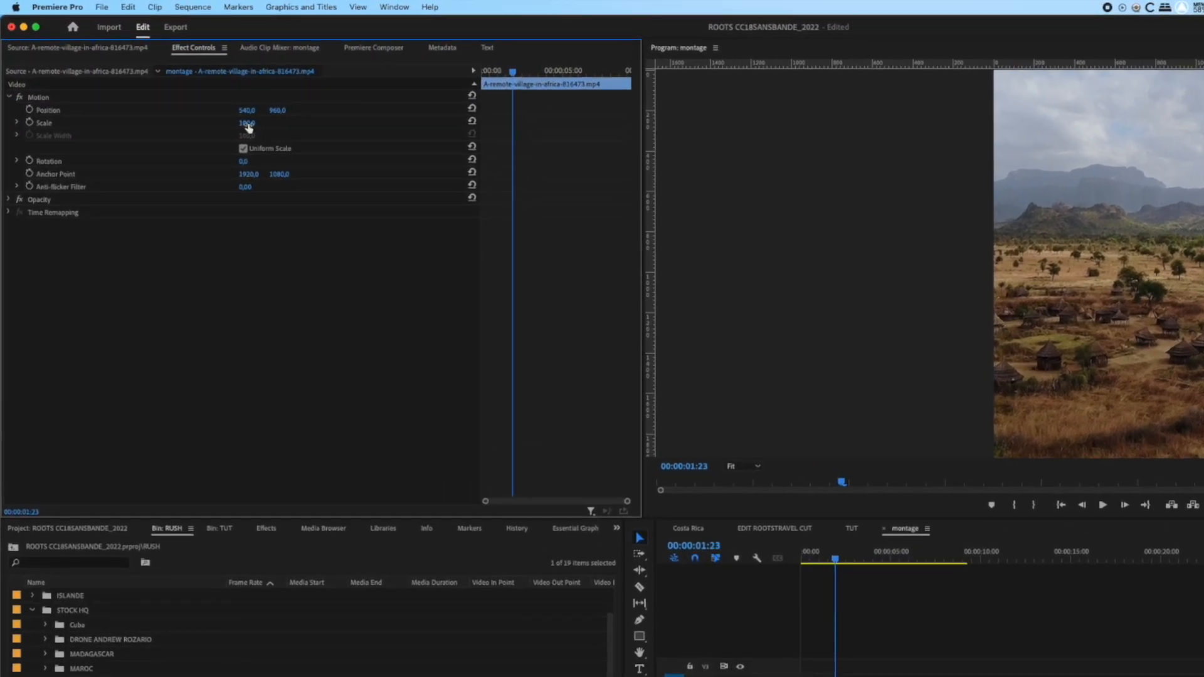
{"action": "left_click_drag", "start_coordinate": [246, 123], "coordinate": [298, 113]}
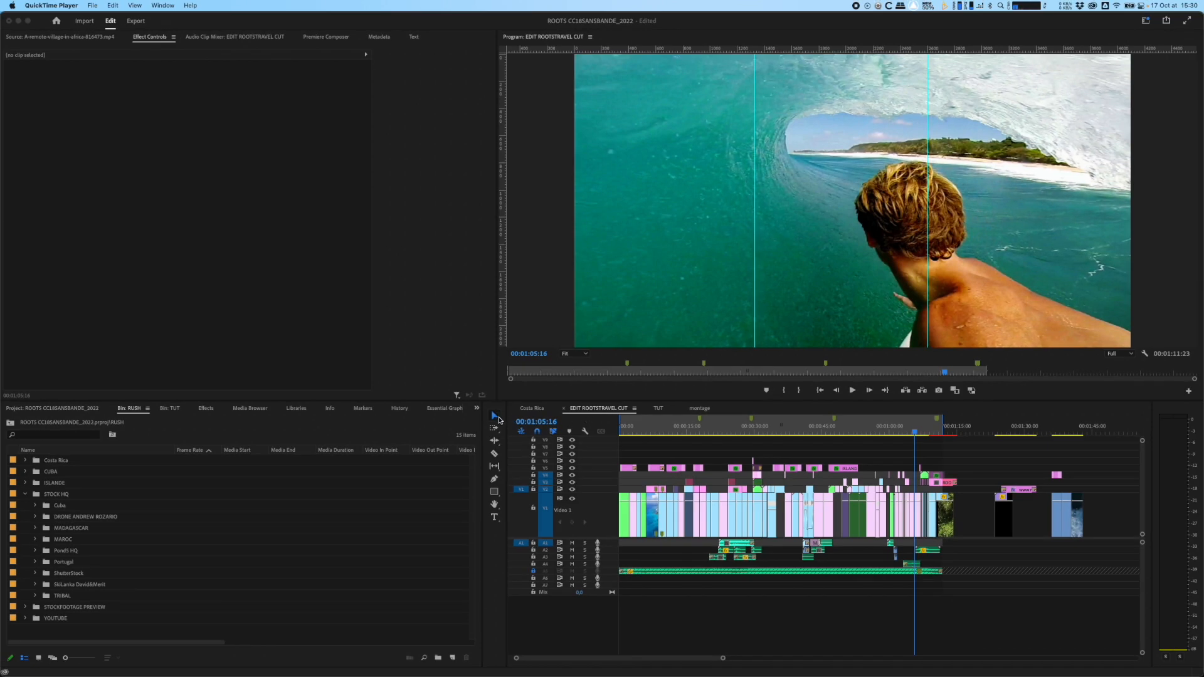
Step: Select one graphic clip on V5 with the Selection tool, then a run of clips in EDIT ROOTSTRAVEL CUT with the Track Select Forward tool
{"action": "left_click", "coordinate": [500, 419]}
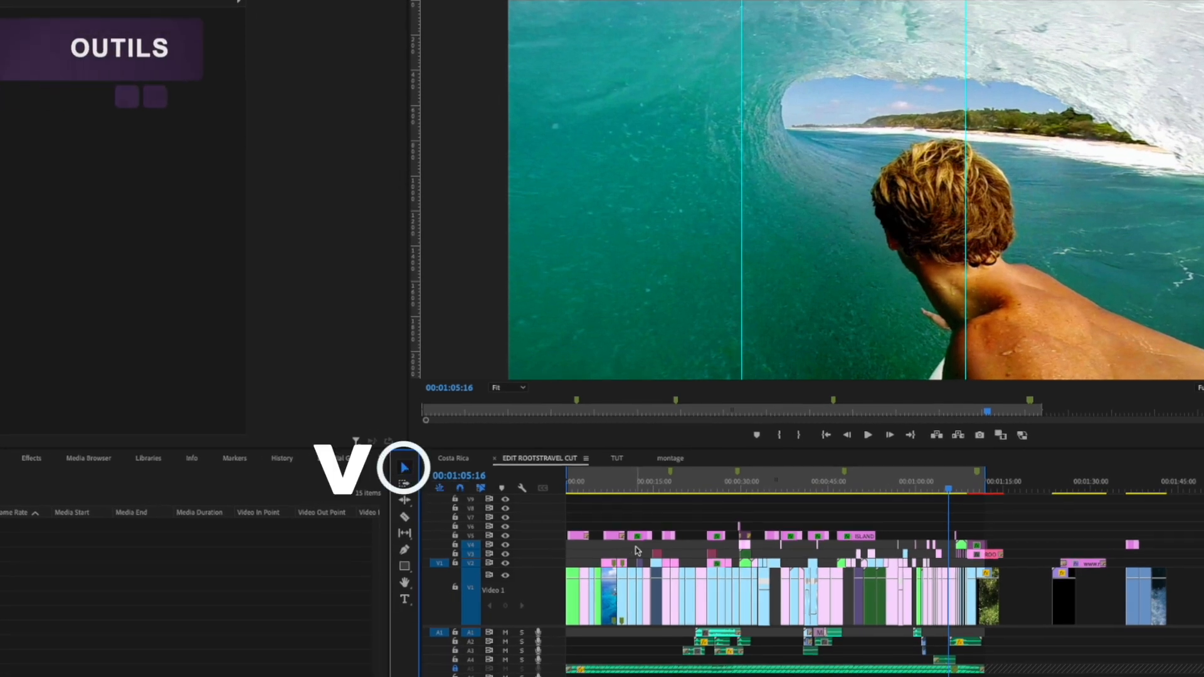
{"action": "left_click", "coordinate": [644, 538]}
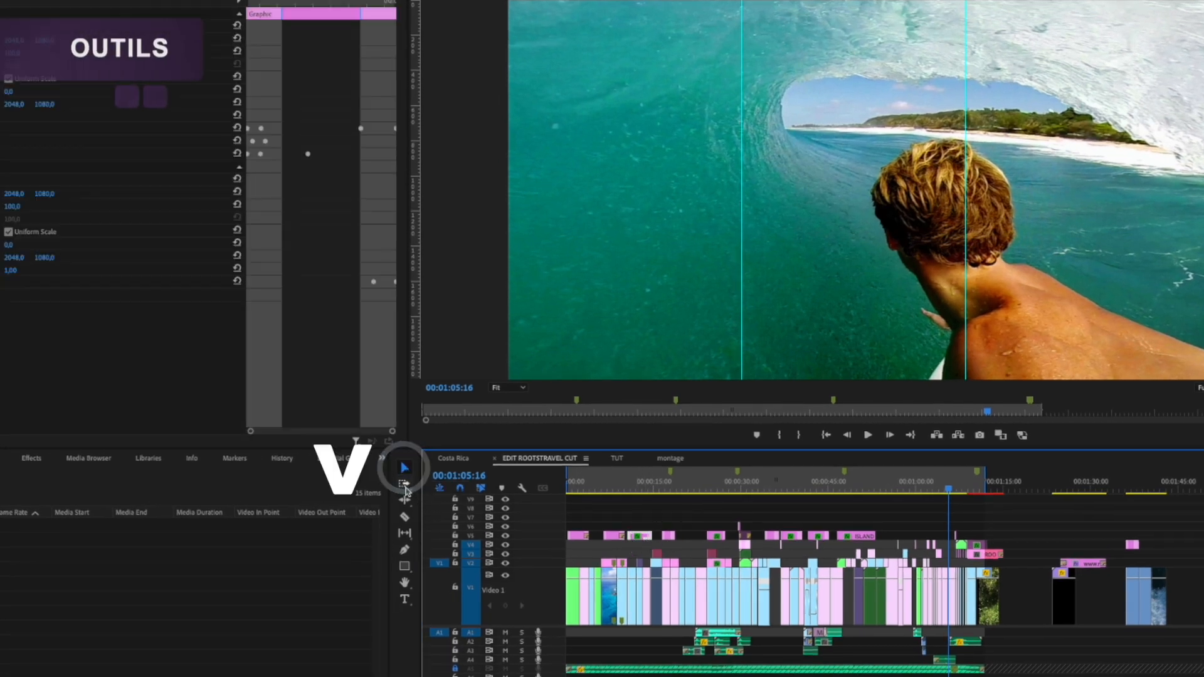
{"action": "left_click", "coordinate": [404, 484]}
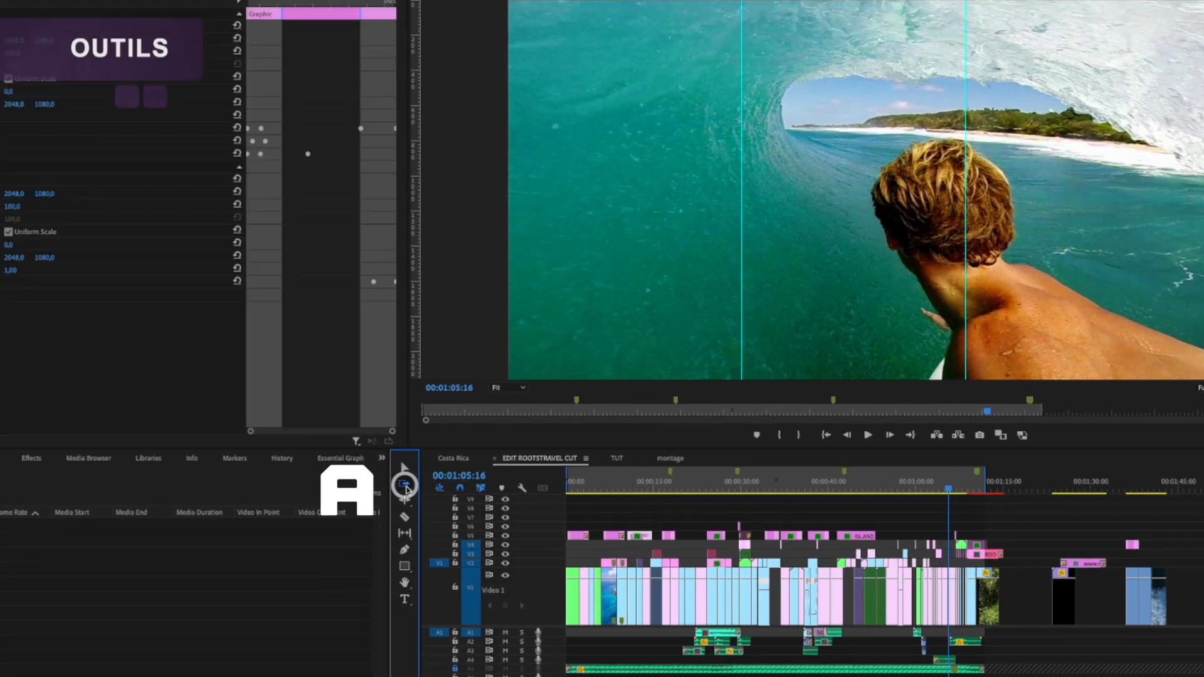
{"action": "left_click", "coordinate": [769, 543]}
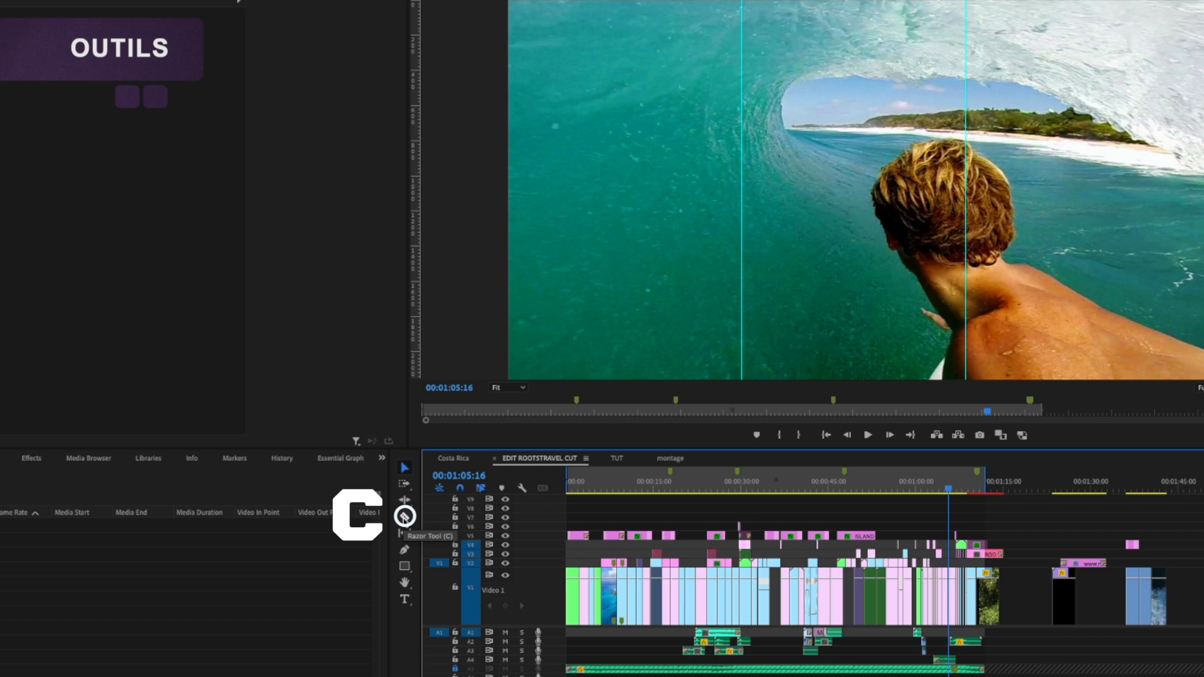
Step: Try cutting the shutterstock clip after the Porto footage on V1 with the Razor tool, and undo the cut
{"action": "left_click", "coordinate": [405, 516]}
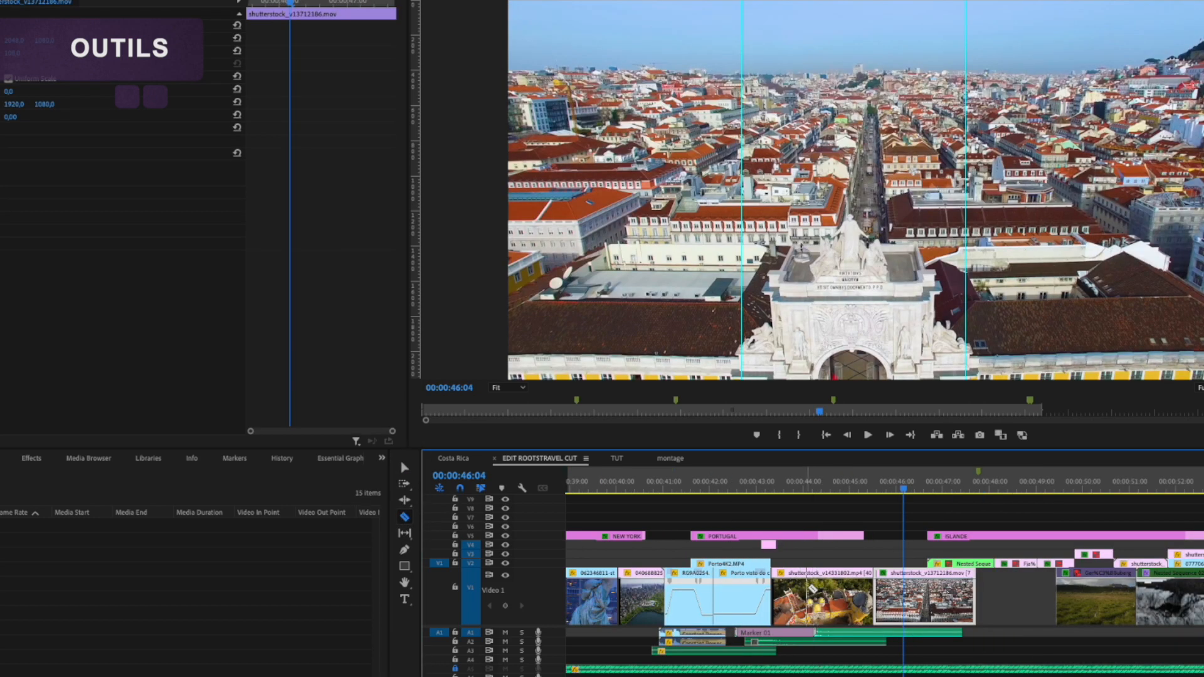
{"action": "left_click", "coordinate": [837, 596]}
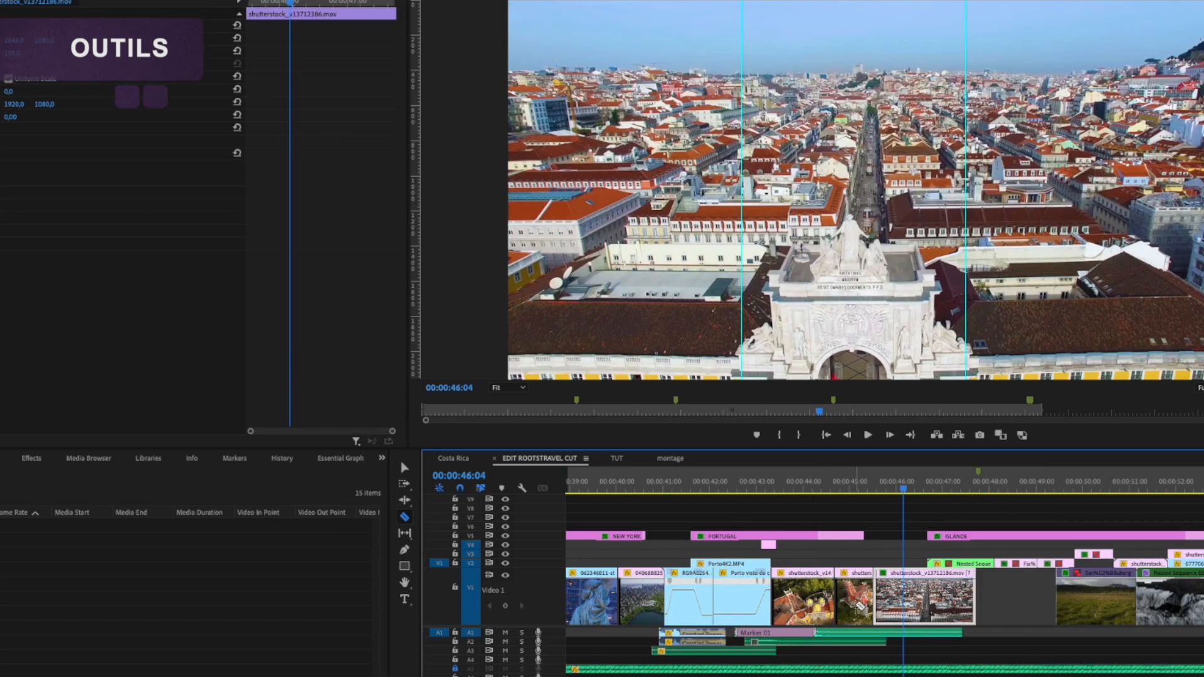
{"action": "key", "text": "ctrl+z"}
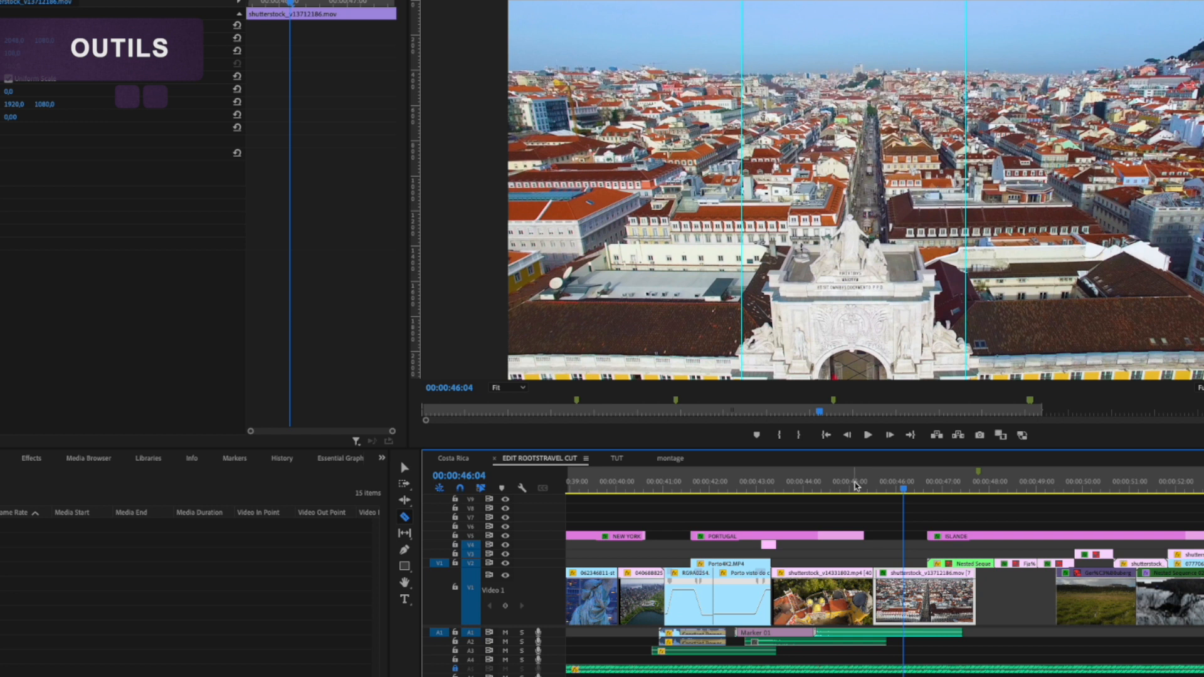
Step: Try splitting shutterstock_v13712186.mov at the playhead at 00:00:46:00, and undo the split
{"action": "key", "text": "v"}
{"action": "left_click", "coordinate": [897, 492]}
{"action": "key", "text": "super+k"}
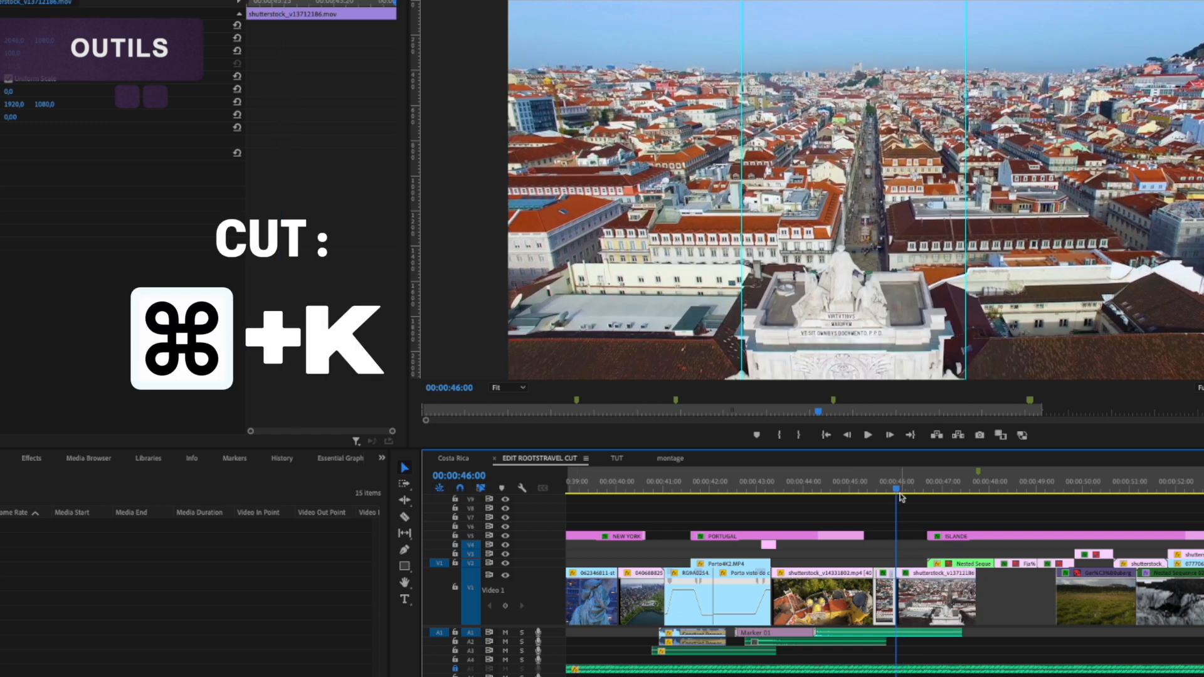
{"action": "key", "text": "super+z"}
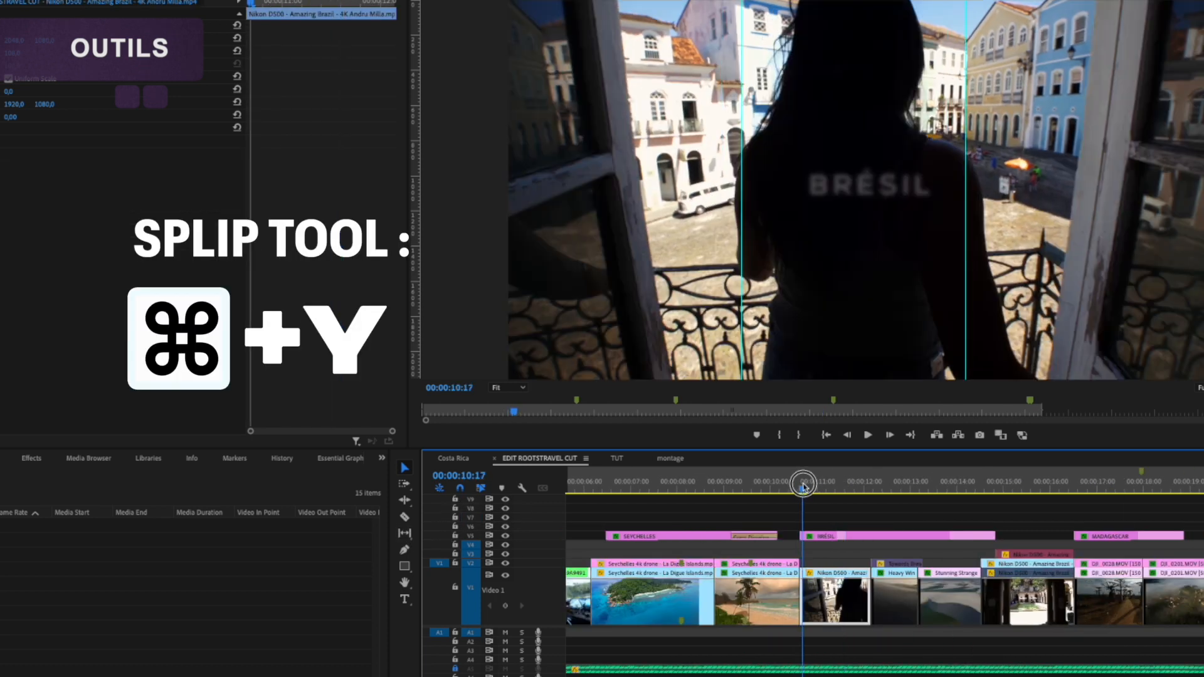
Step: Go to the start of the BRÉSIL section, try moving the Nikon D500 clip from V1 up to V3, and undo the move
{"action": "left_click", "coordinate": [804, 488]}
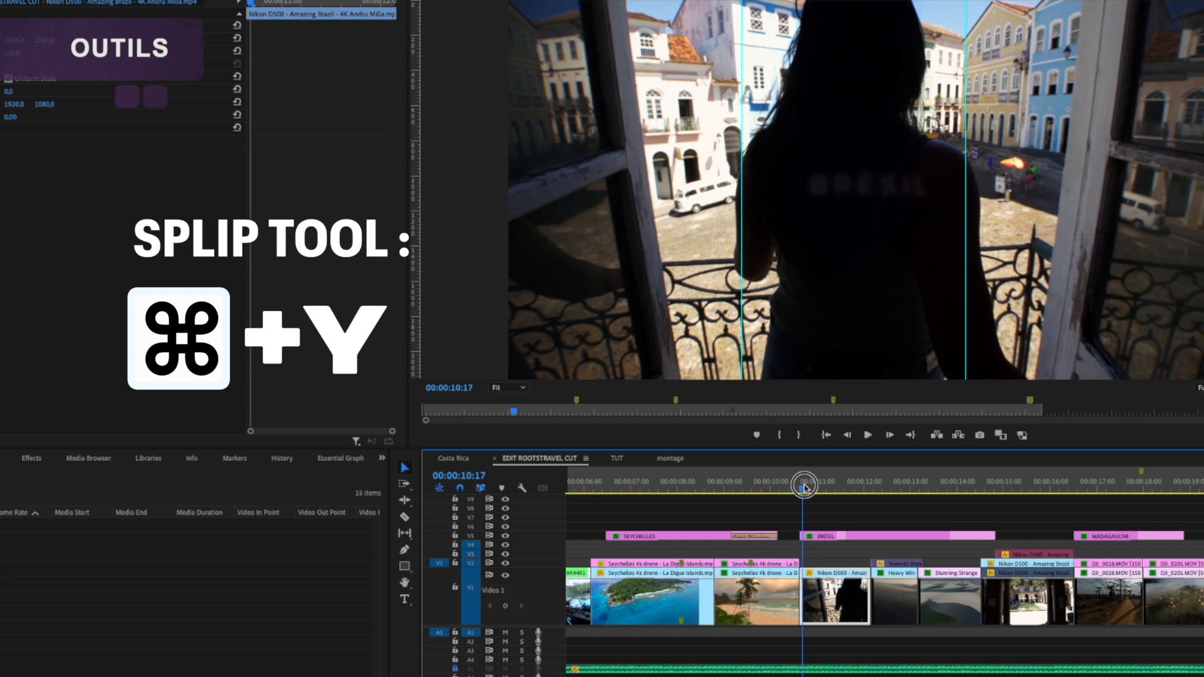
{"action": "mouse_move", "coordinate": [804, 488]}
{"action": "left_mouse_down"}
{"action": "mouse_move", "coordinate": [855, 488]}
{"action": "mouse_move", "coordinate": [805, 488]}
{"action": "left_mouse_up"}
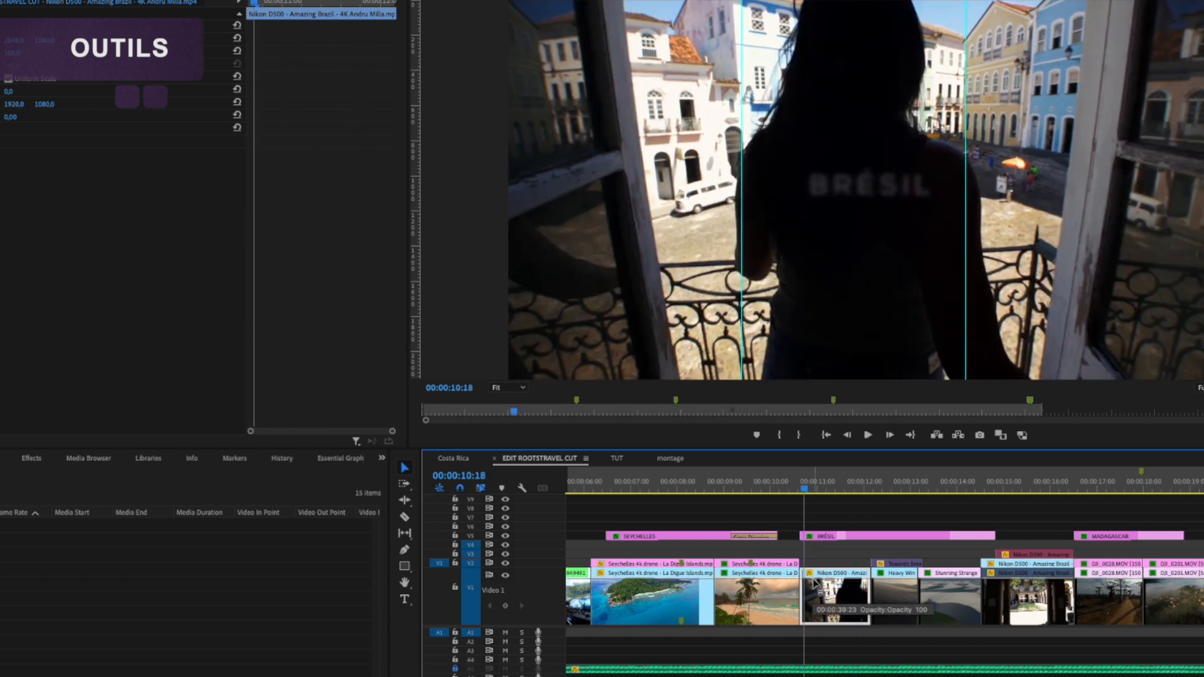
{"action": "left_click_drag", "start_coordinate": [814, 583], "coordinate": [852, 553]}
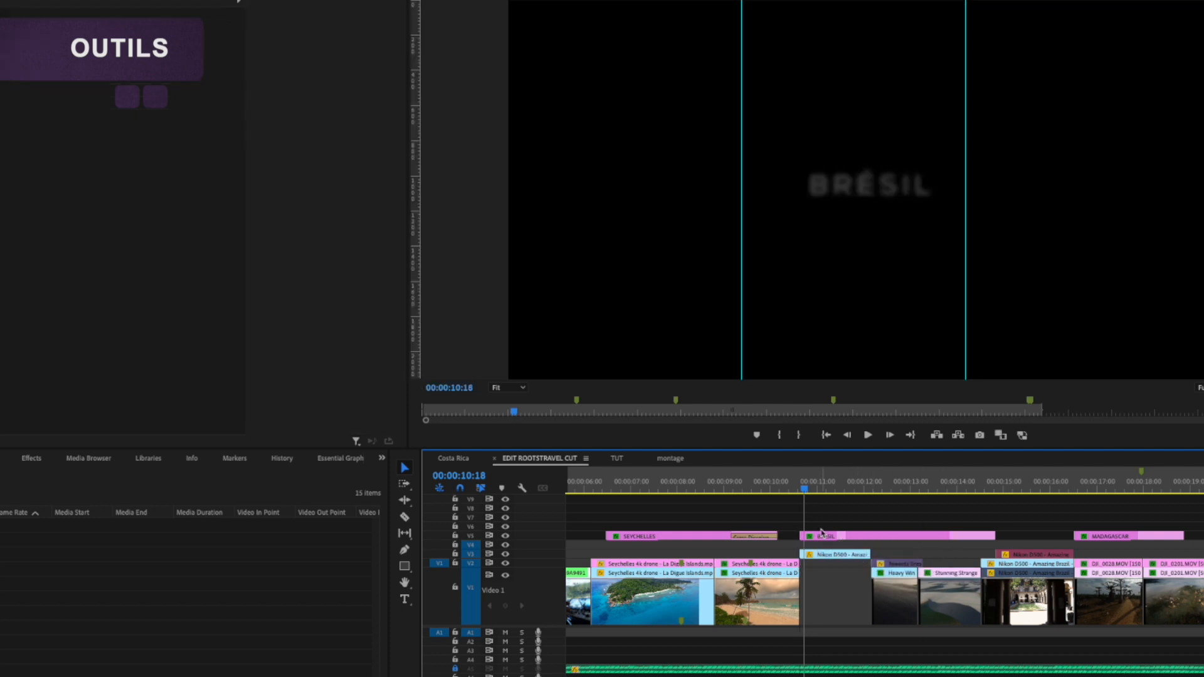
{"action": "key", "text": "ctrl+z"}
Step: Slip the content of the Nikon D500 clip under the BRÉSIL title with the Slip tool, and play back that section
{"action": "left_click", "coordinate": [828, 604]}
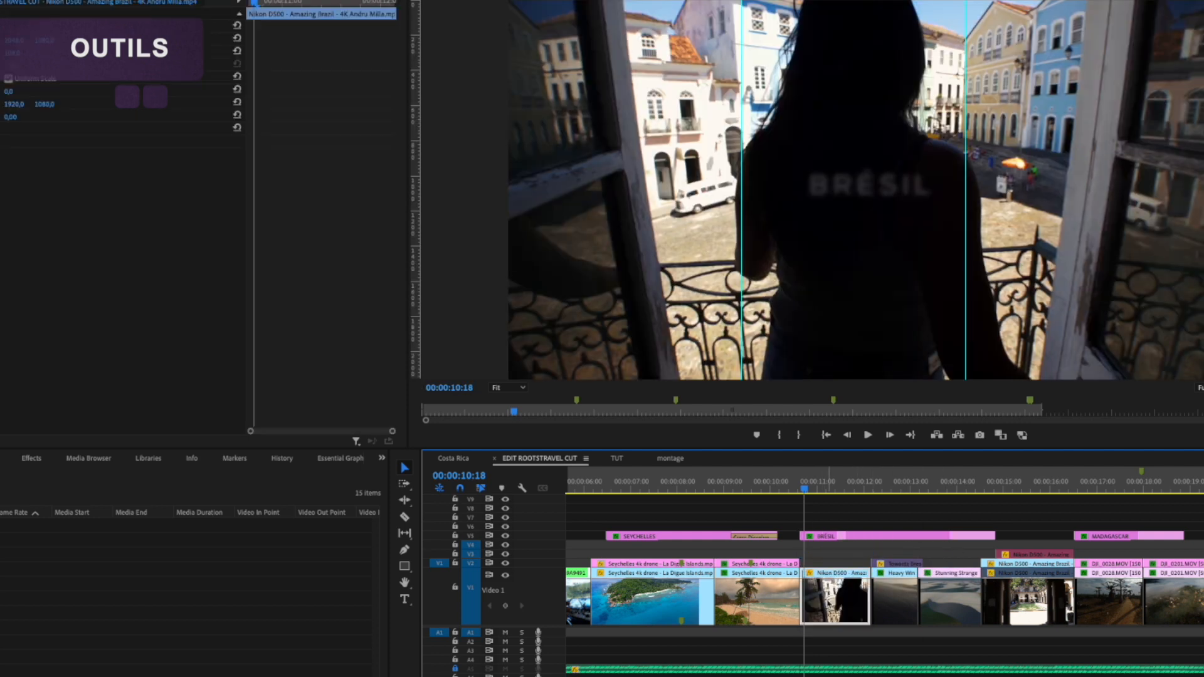
{"action": "key", "text": "y"}
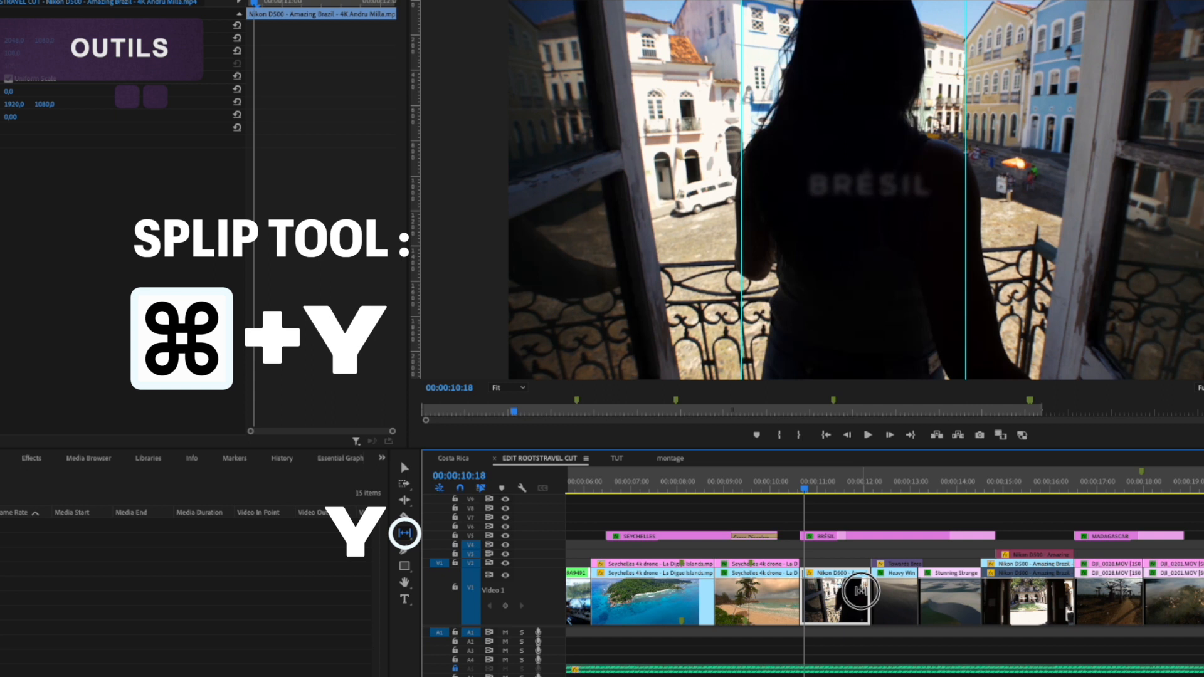
{"action": "mouse_move", "coordinate": [861, 591]}
{"action": "left_mouse_down"}
{"action": "mouse_move", "coordinate": [810, 590]}
{"action": "mouse_move", "coordinate": [859, 599]}
{"action": "left_mouse_up"}
{"action": "left_click", "coordinate": [807, 489]}
{"action": "key", "text": "space"}
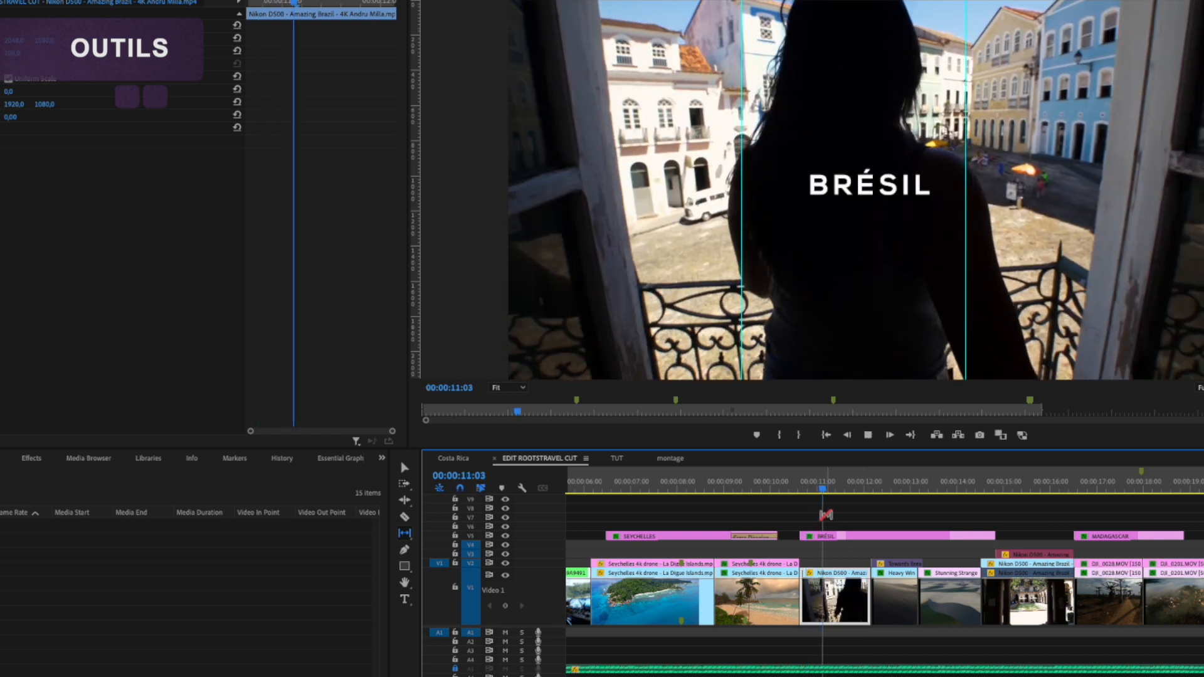
{"action": "key", "text": "space"}
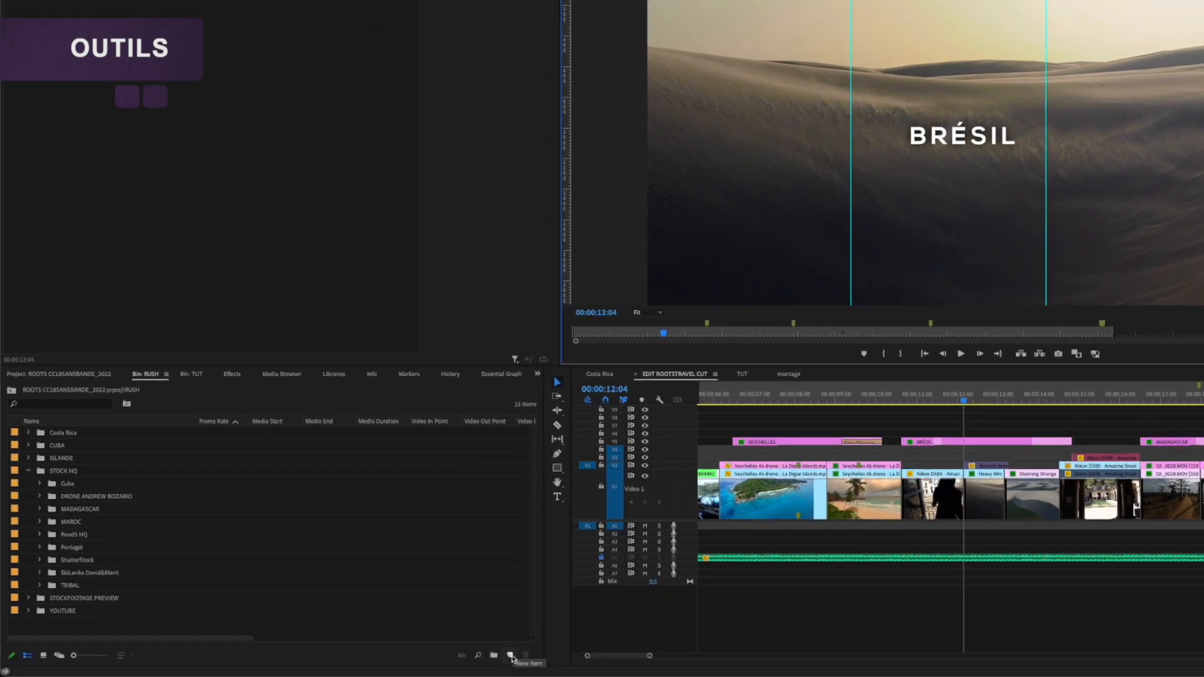
Step: Display the clips of the Pond5 HQ bin in Icon View
{"action": "left_click", "coordinate": [439, 675]}
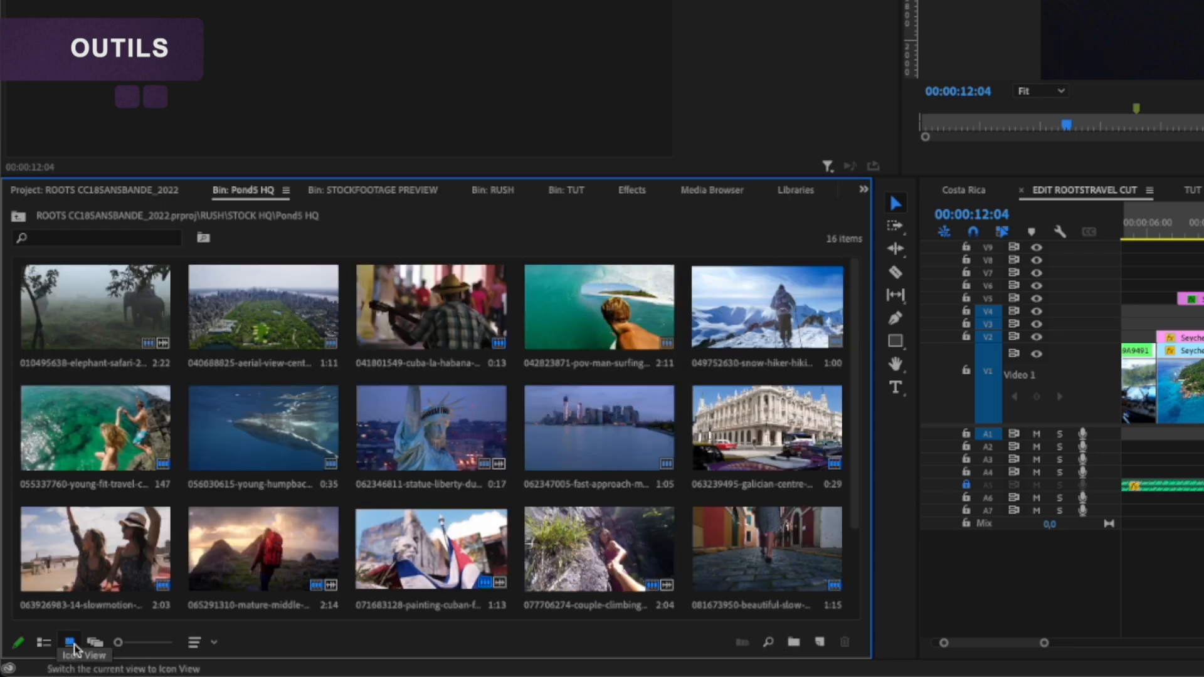
Step: Switch the bin back to List View, and look through the contents of the project's MUSIC bin
{"action": "left_click", "coordinate": [44, 643]}
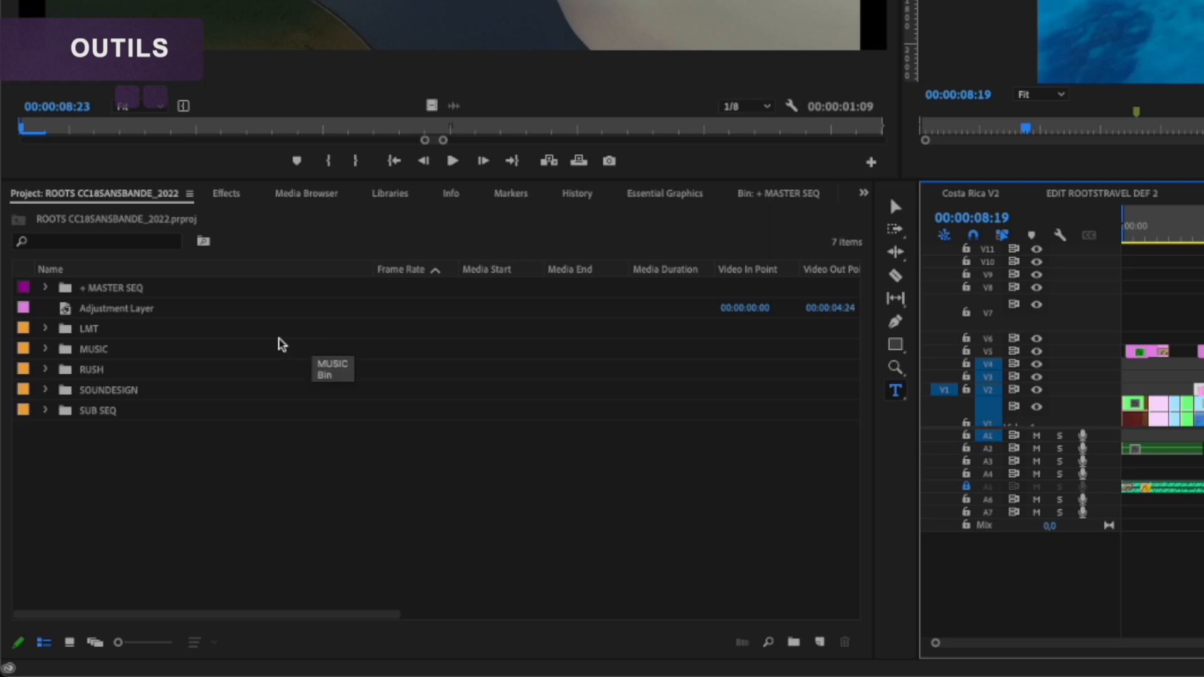
{"action": "left_click", "coordinate": [97, 194]}
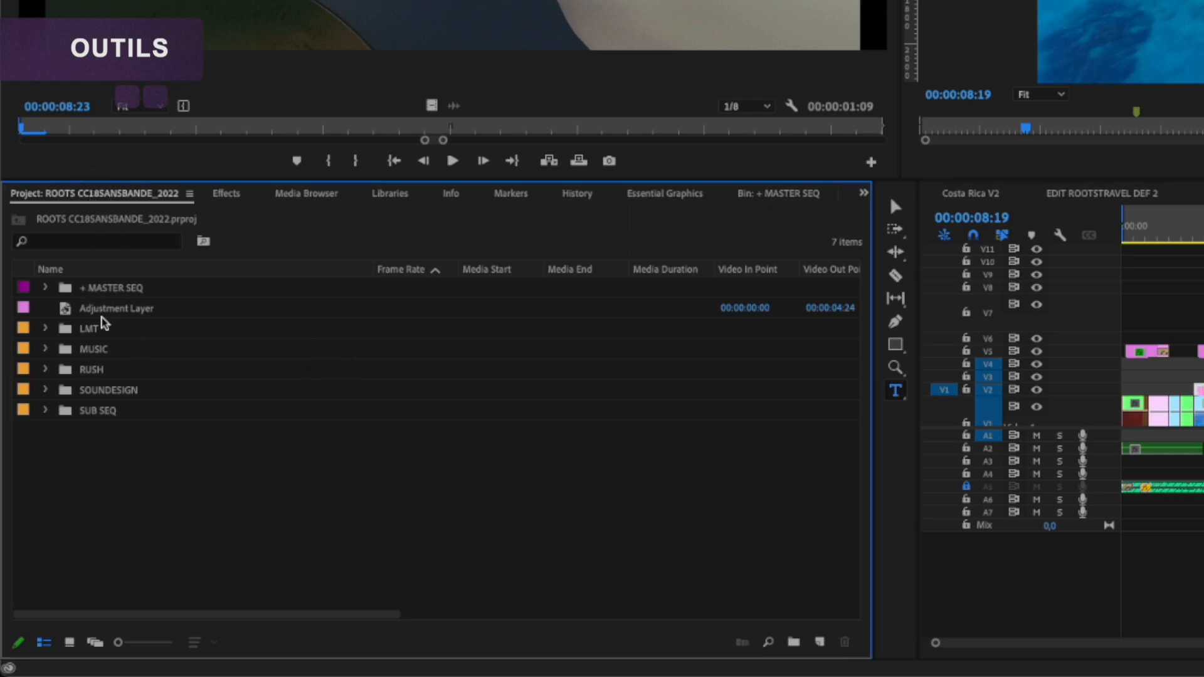
{"action": "left_click", "coordinate": [100, 354]}
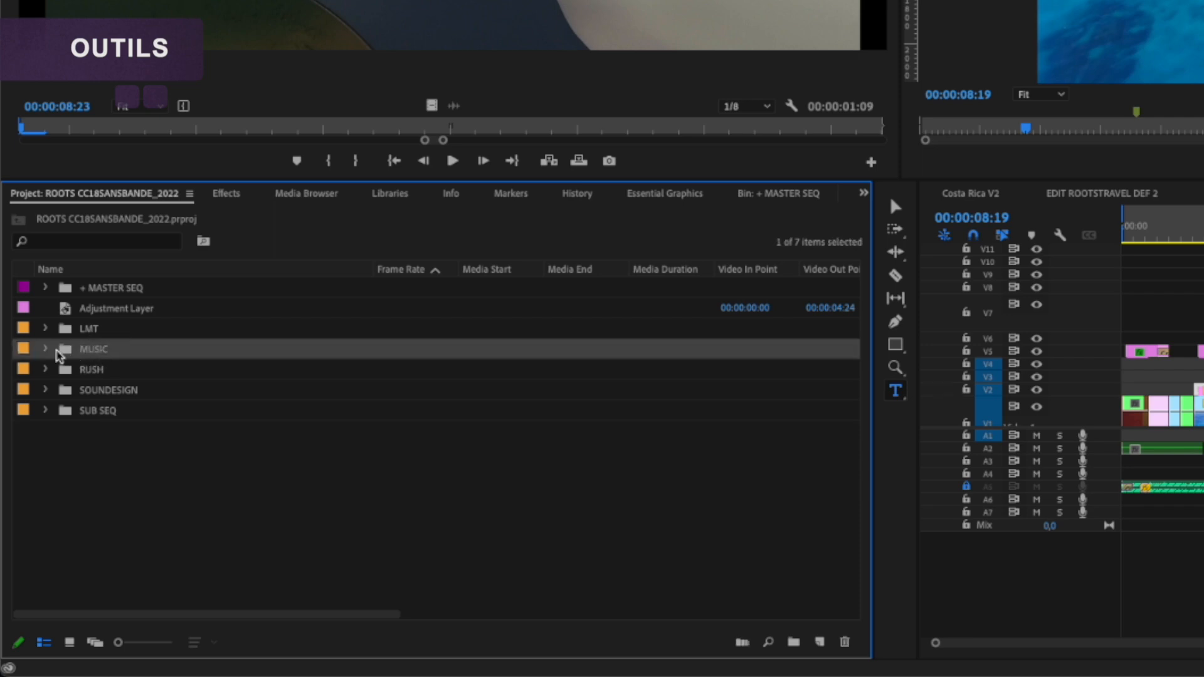
{"action": "left_click", "coordinate": [43, 350]}
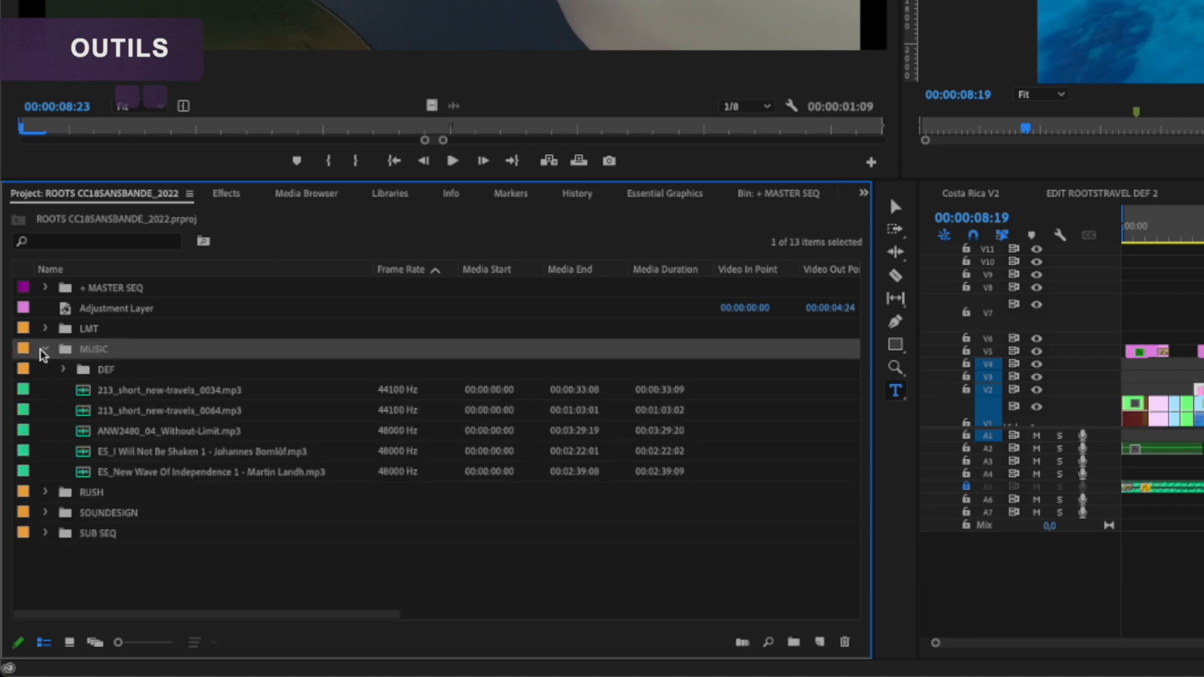
{"action": "left_click", "coordinate": [44, 350]}
Step: Look through the footage bins inside the RUSH bin, including Costa Rica, CUBA and ISLANDE, and collapse it again
{"action": "left_click", "coordinate": [88, 374]}
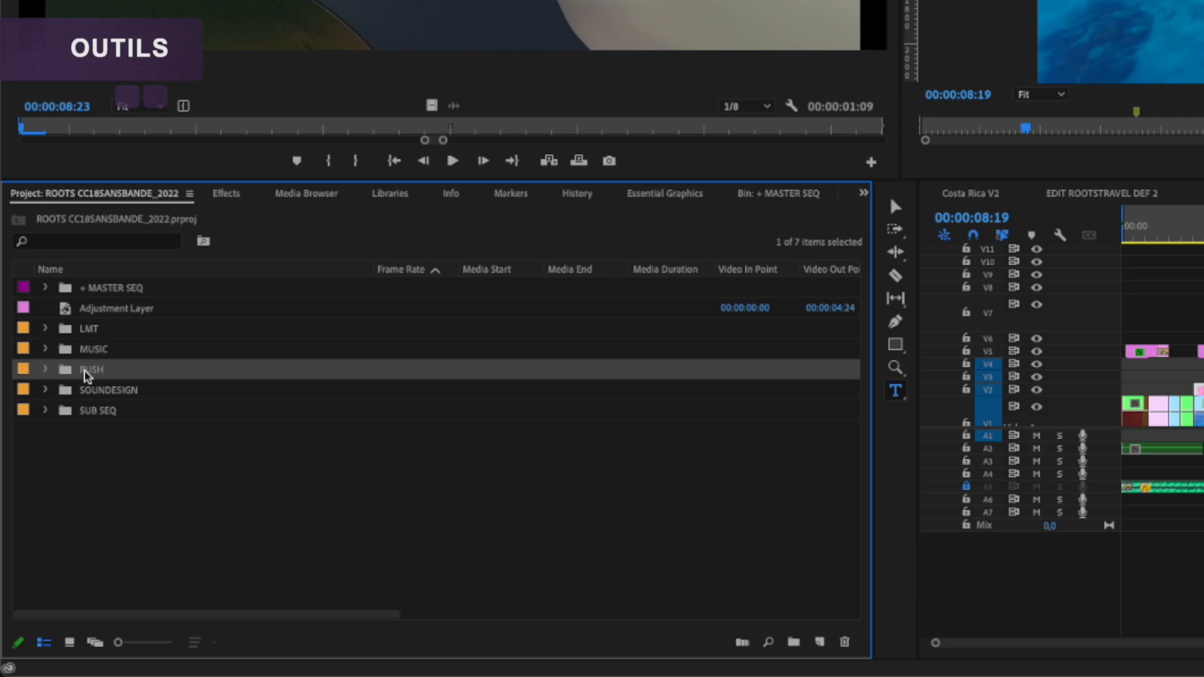
{"action": "left_click", "coordinate": [53, 371]}
{"action": "left_click", "coordinate": [113, 392]}
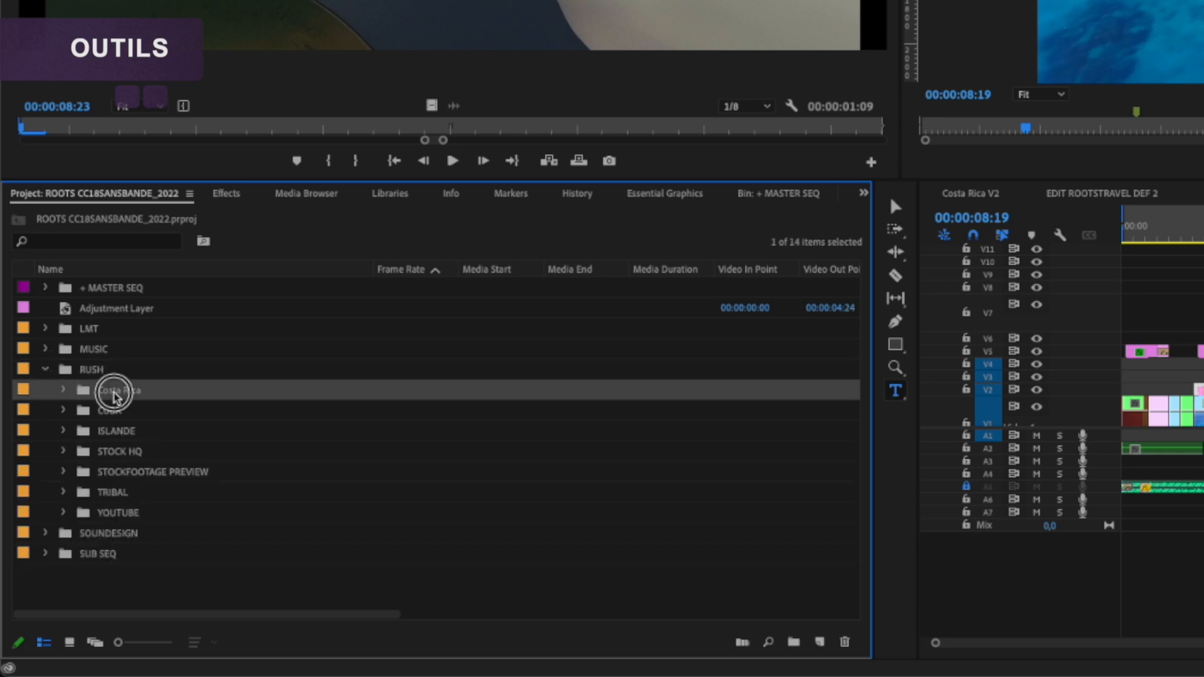
{"action": "left_click", "coordinate": [116, 411]}
{"action": "left_click", "coordinate": [119, 432]}
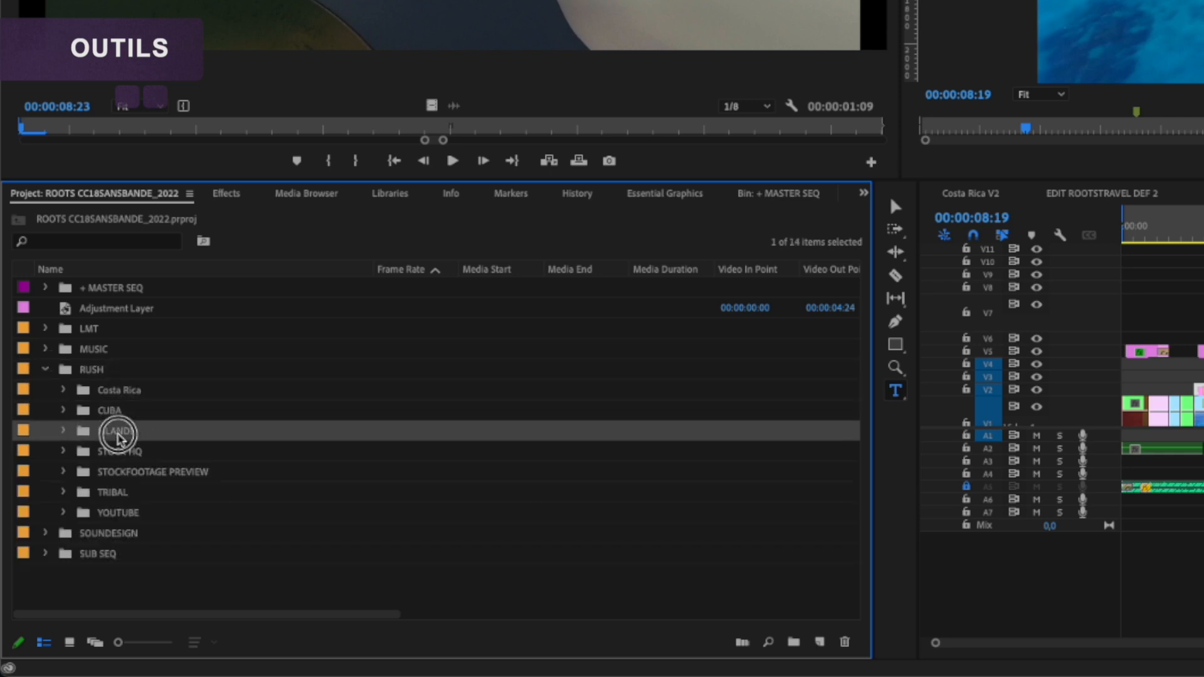
{"action": "left_click", "coordinate": [48, 371]}
Step: Look through the sound effects and sub-bins of the SOUNDESIGN bin, and collapse it again
{"action": "left_click", "coordinate": [94, 390]}
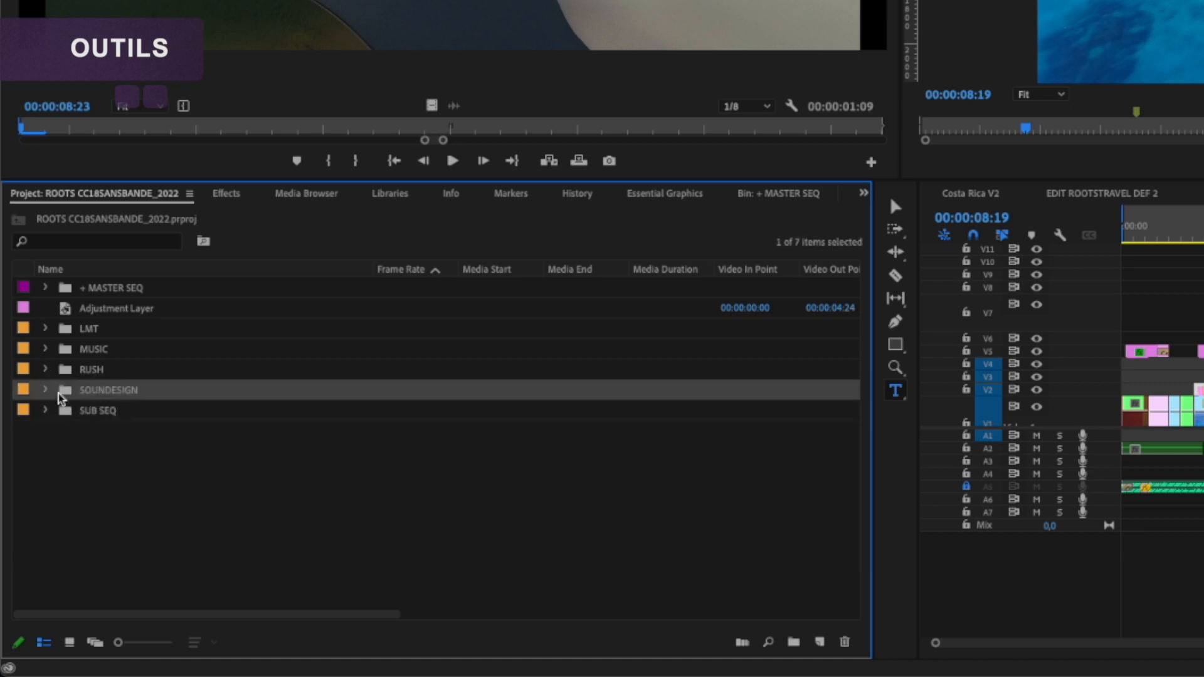
{"action": "left_click", "coordinate": [45, 390]}
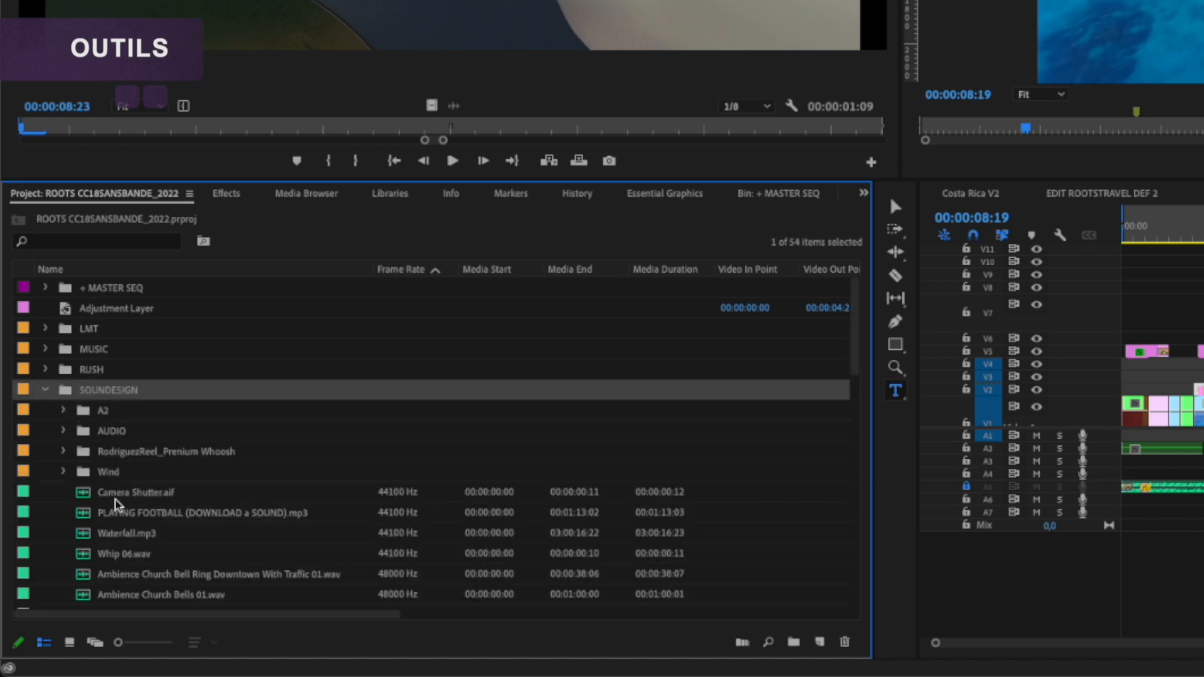
{"action": "left_click", "coordinate": [47, 392]}
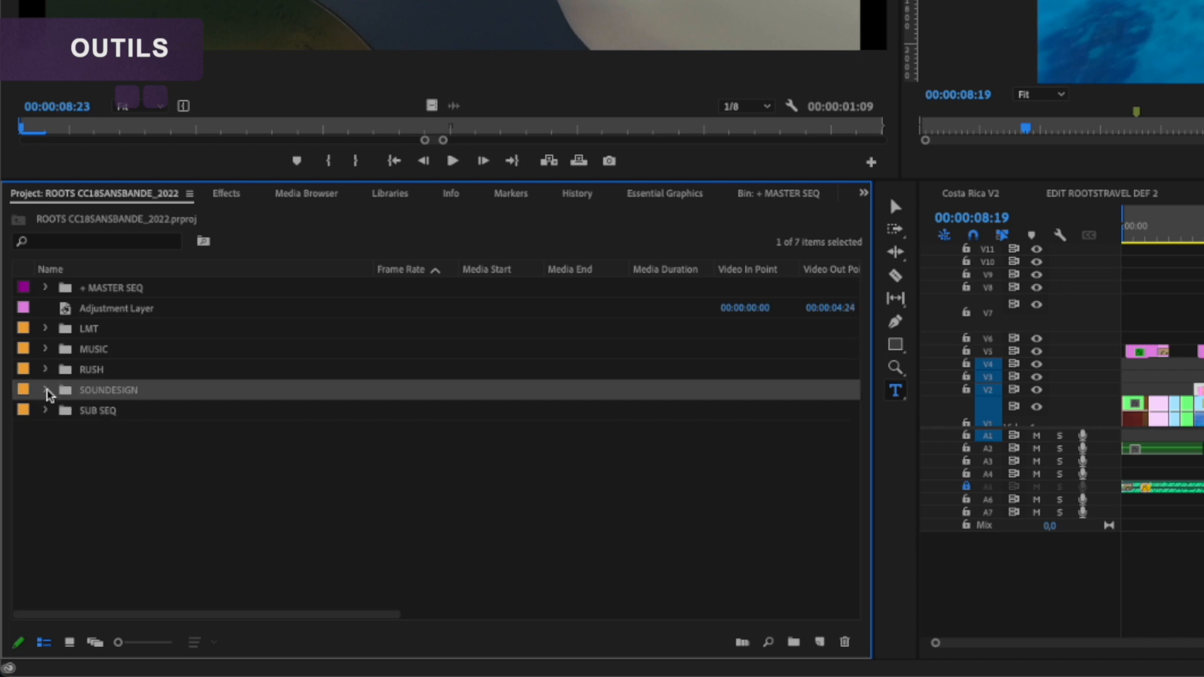
Step: Look through the sequences stored in the SUB SEQ bin, and collapse it again
{"action": "left_click", "coordinate": [70, 414]}
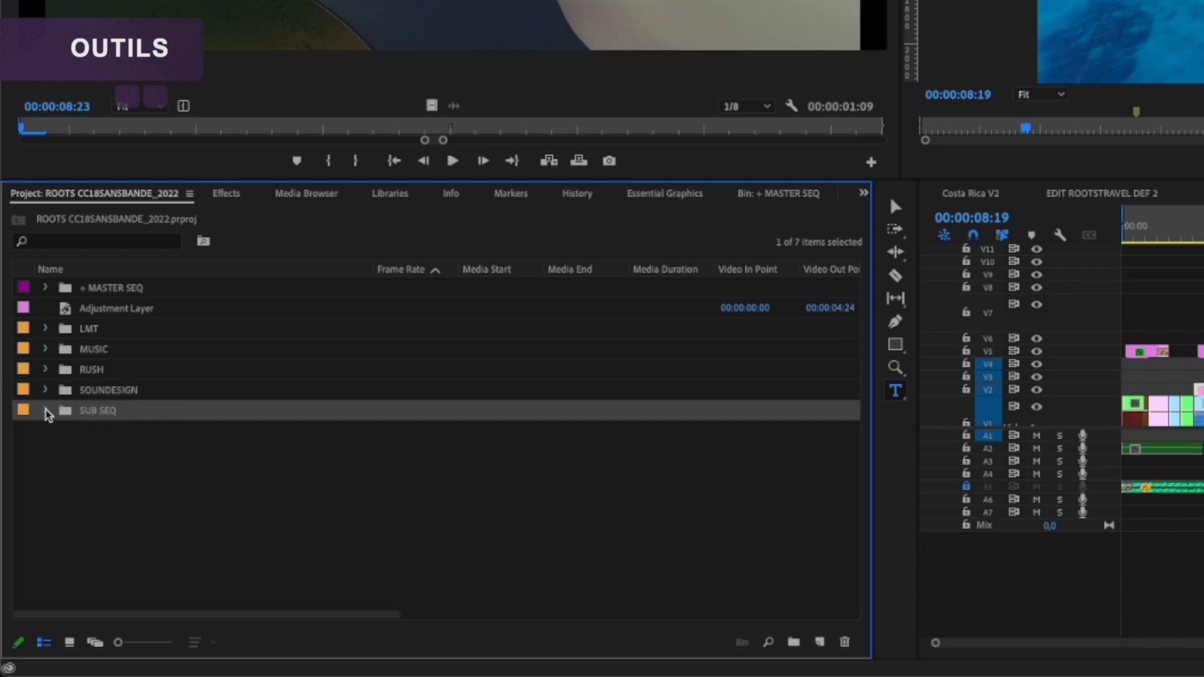
{"action": "left_click", "coordinate": [48, 415]}
{"action": "left_click", "coordinate": [148, 456]}
{"action": "scroll", "coordinate": [150, 463], "scroll_direction": "down", "scroll_amount": 3}
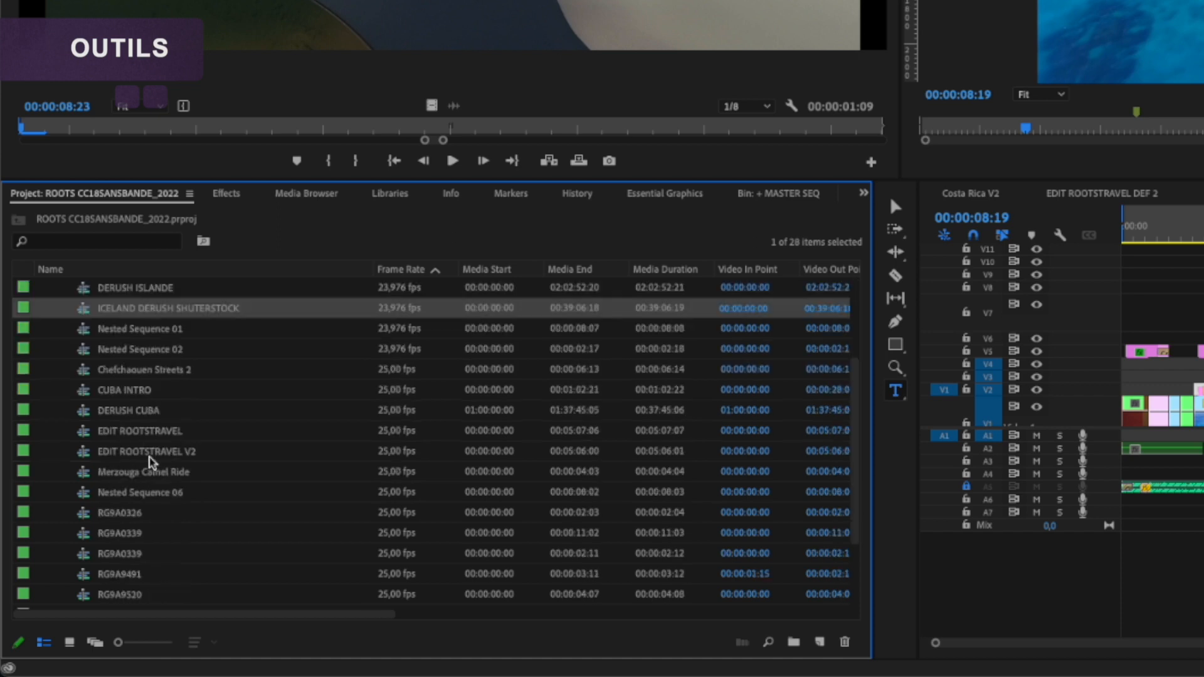
{"action": "scroll", "coordinate": [149, 461], "scroll_direction": "up", "scroll_amount": 3}
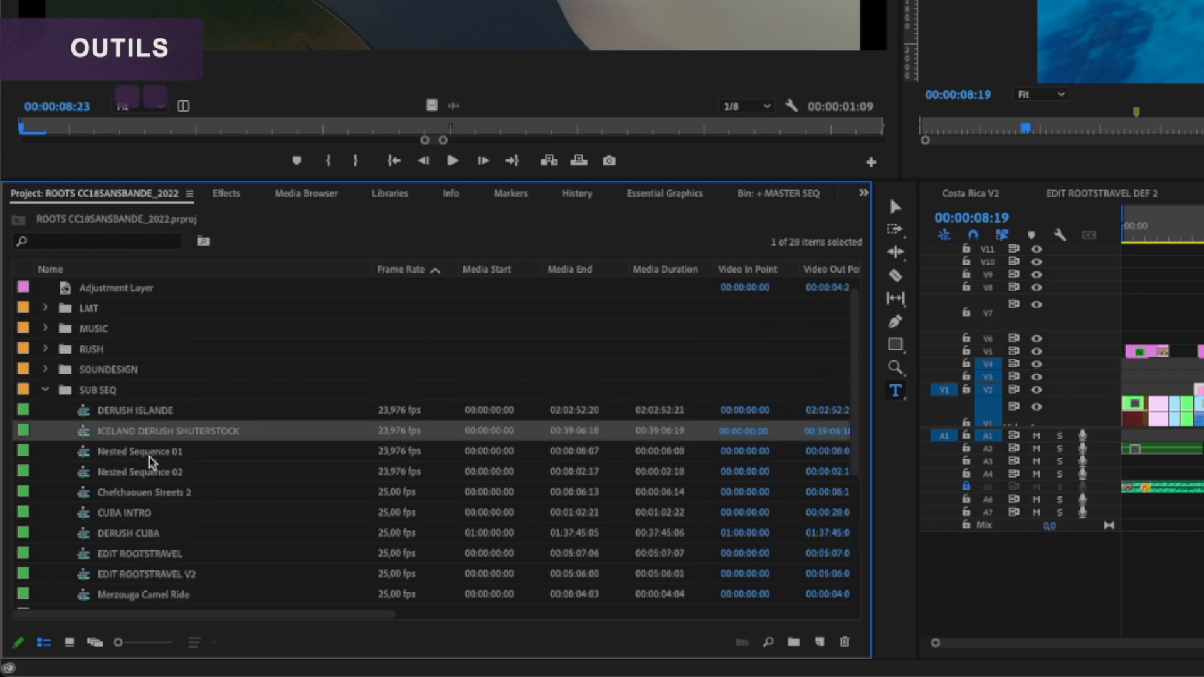
{"action": "left_click", "coordinate": [46, 389]}
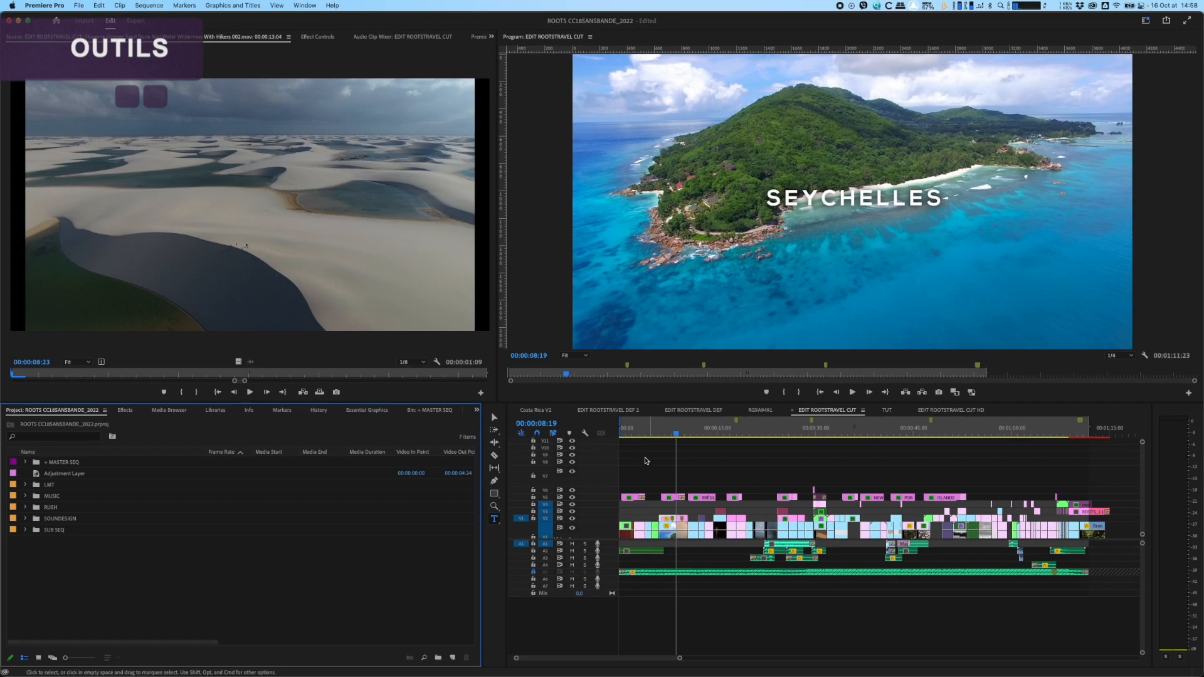
Step: Open the nested sequence CUBA INTRO from the start of EDIT ROOTSTRAVEL CUT, scrub through it, and return to the main sequence
{"action": "left_click", "coordinate": [1156, 233]}
{"action": "left_click_drag", "start_coordinate": [635, 433], "coordinate": [622, 432]}
{"action": "key", "text": "equal"}
{"action": "key", "text": "equal"}
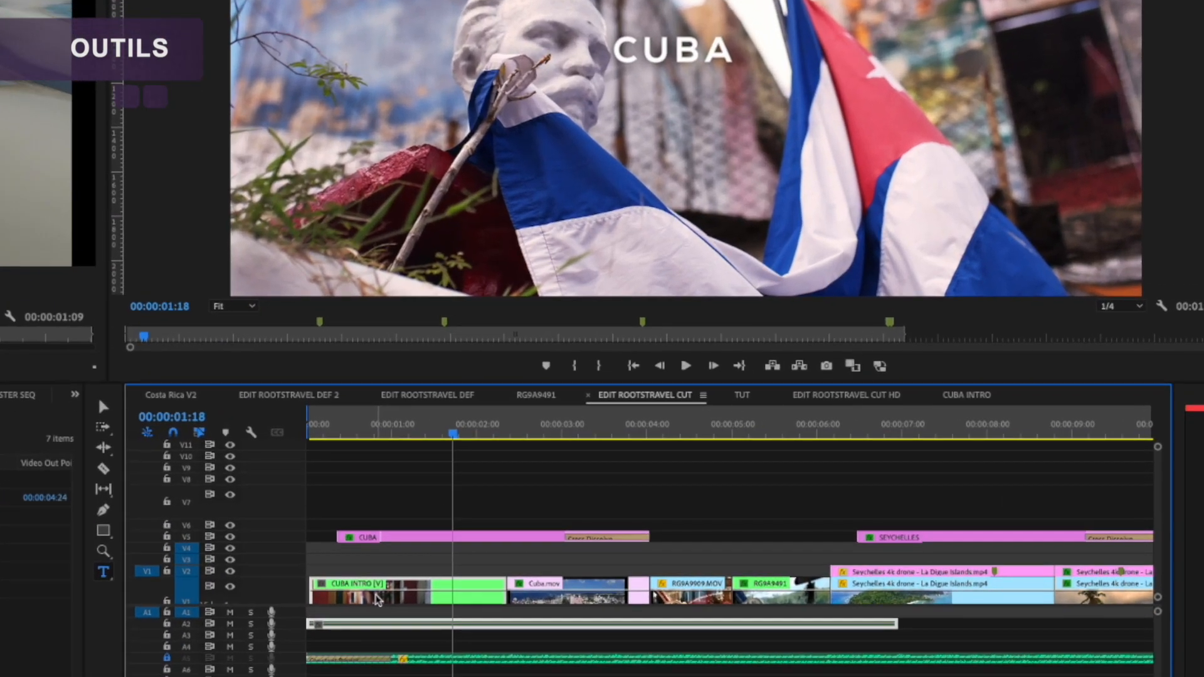
{"action": "double_click", "coordinate": [376, 599]}
{"action": "left_click_drag", "start_coordinate": [367, 415], "coordinate": [613, 417]}
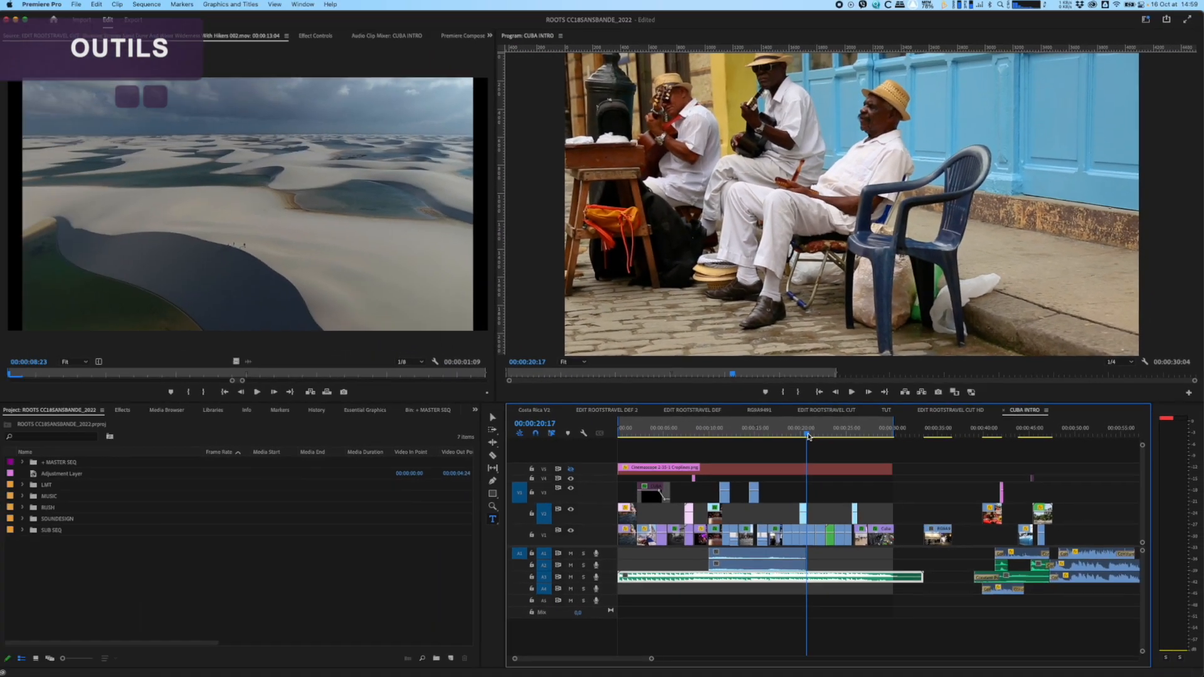
{"action": "left_click", "coordinate": [826, 410]}
{"action": "left_click", "coordinate": [635, 433]}
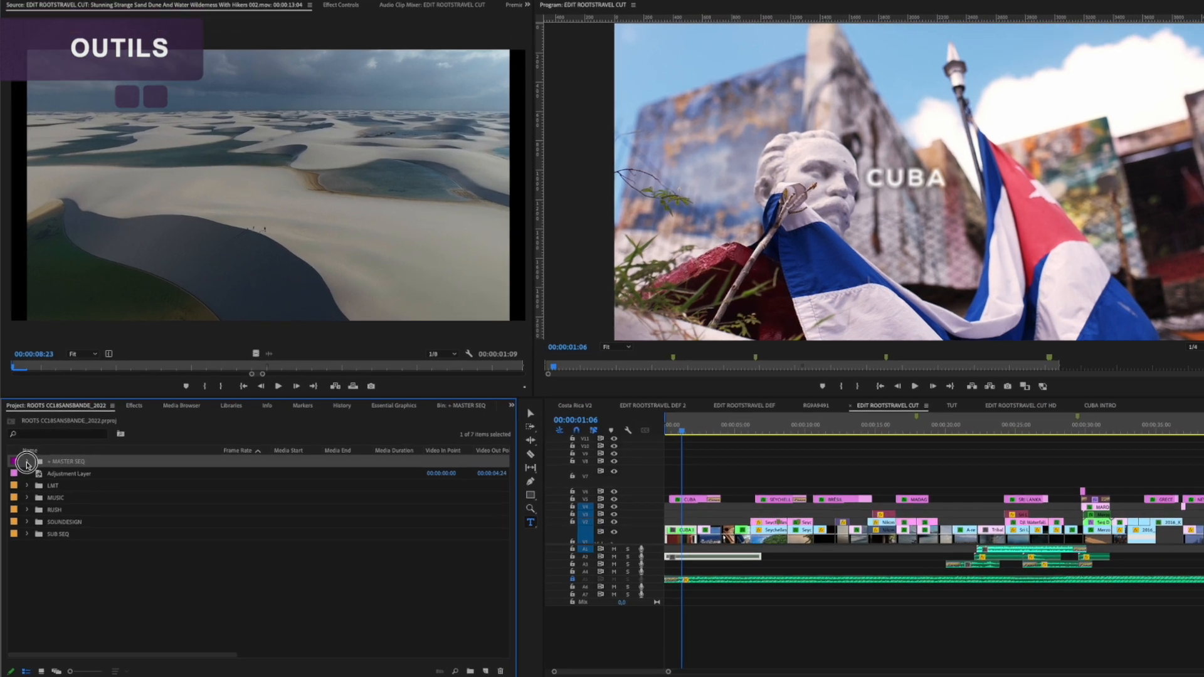
Step: Expand the + MASTER SEQ bin in the project
{"action": "left_click", "coordinate": [59, 462]}
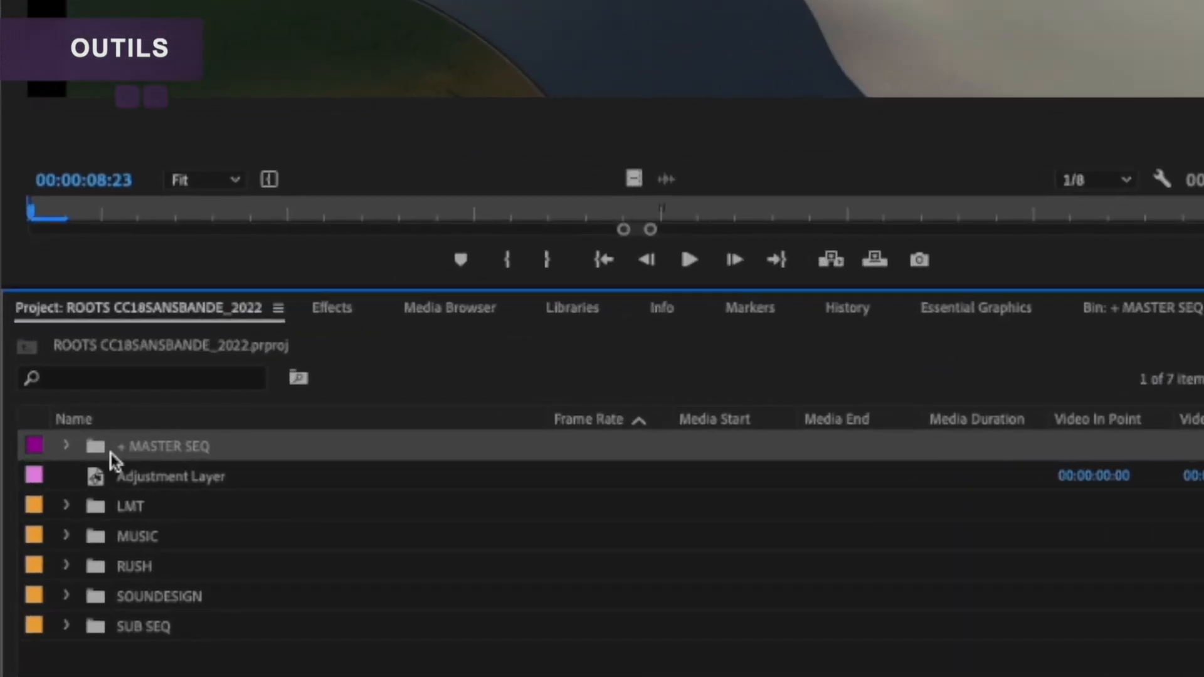
{"action": "left_click", "coordinate": [68, 449]}
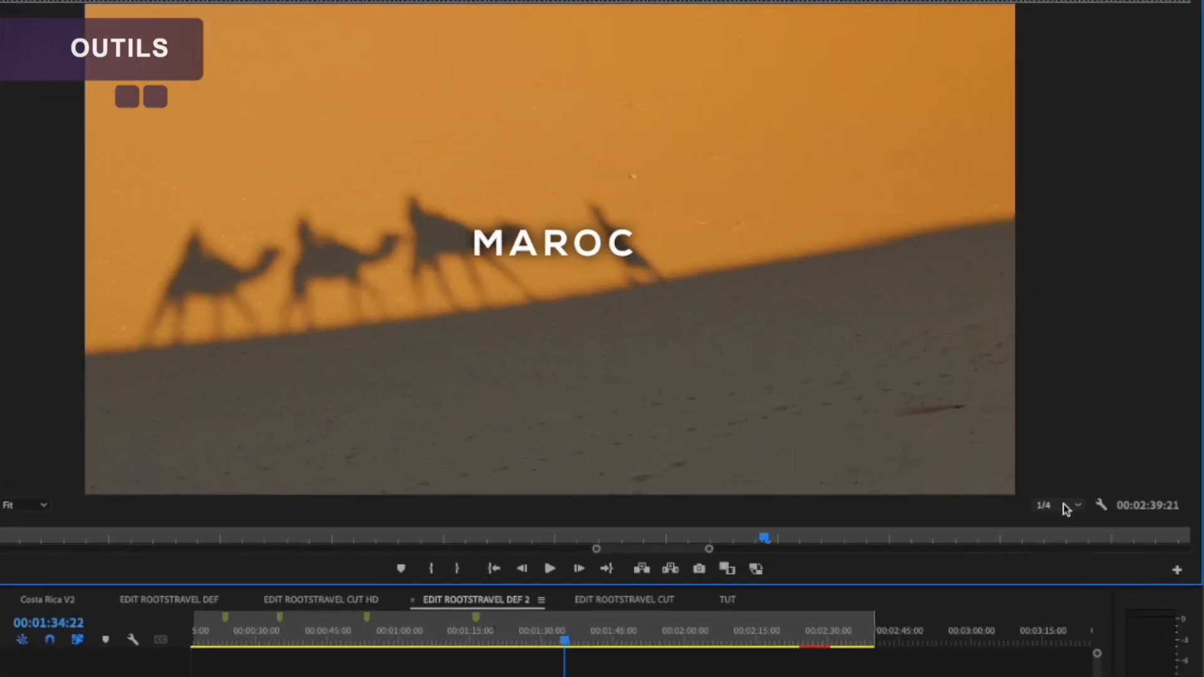
Step: Set the Program monitor's playback resolution to Full, and play back the waterfall section before the MAROC title
{"action": "left_click", "coordinate": [1065, 507]}
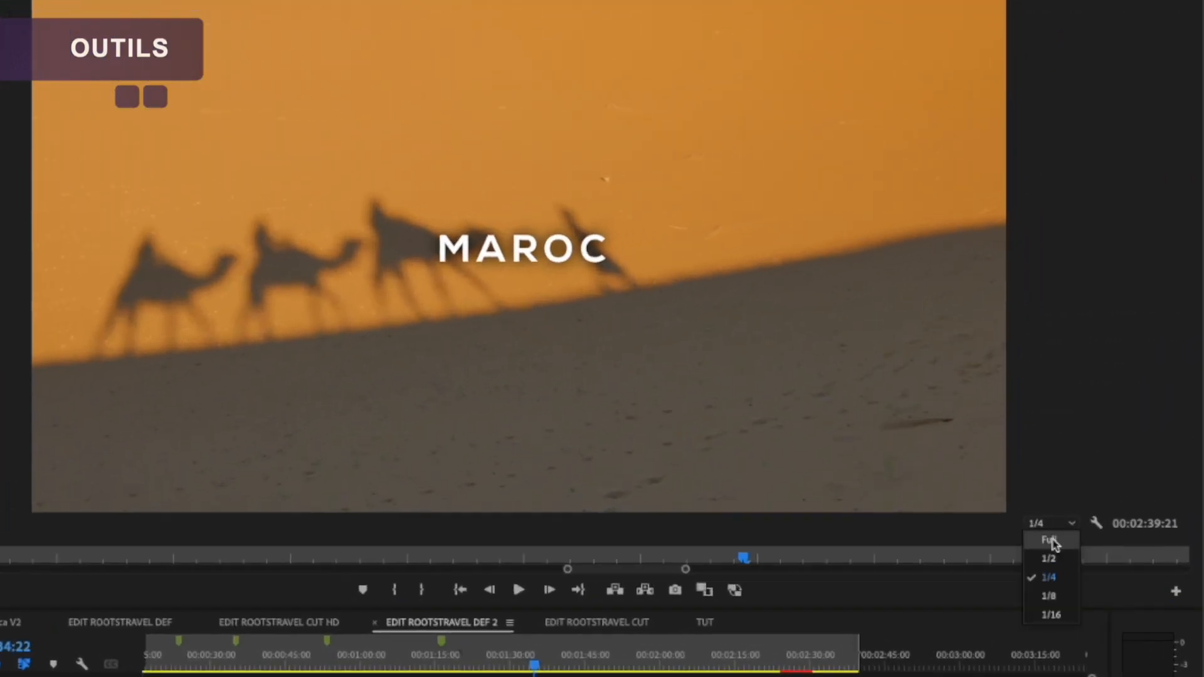
{"action": "left_click", "coordinate": [1054, 541]}
{"action": "left_click", "coordinate": [498, 658]}
{"action": "key", "text": "space"}
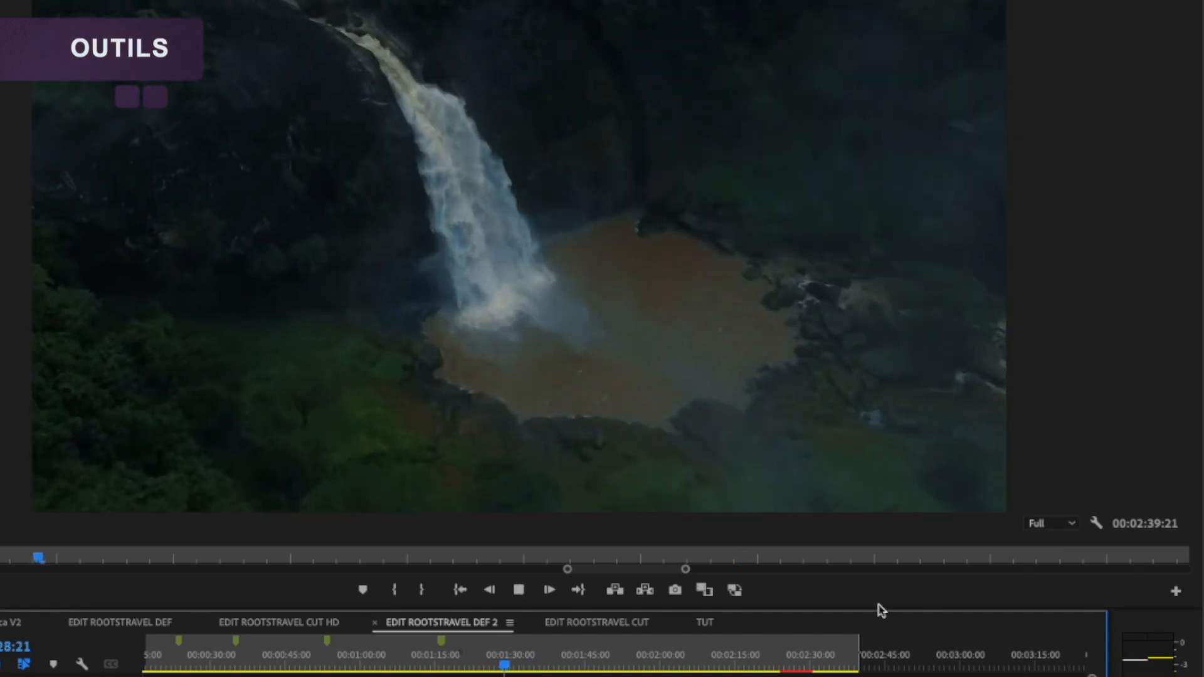
{"action": "key", "text": "space"}
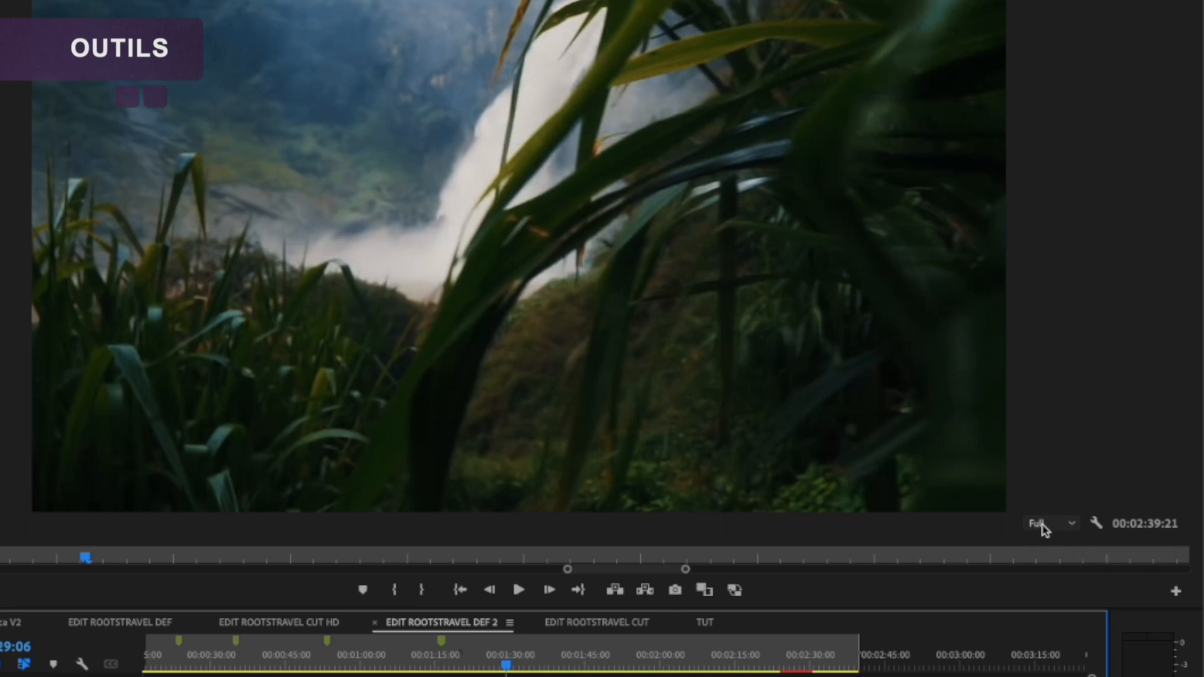
{"action": "key", "text": "space"}
{"action": "key", "text": "space"}
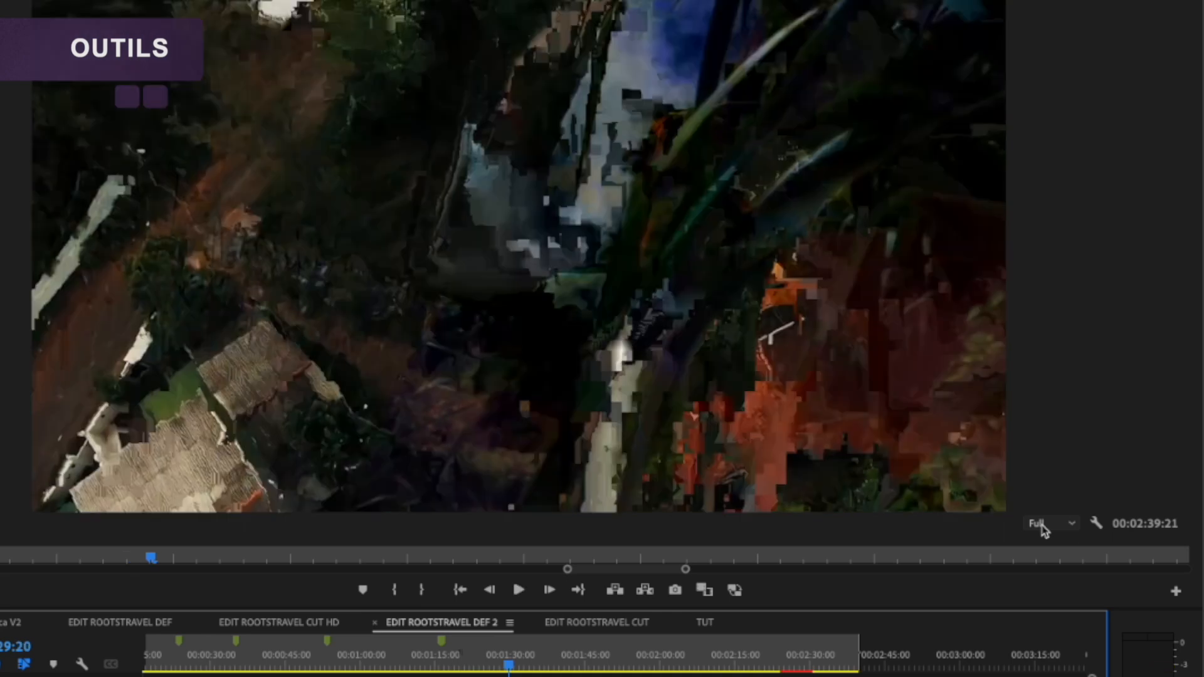
Step: Set the Program monitor's playback resolution to 1/4, and continue playing EDIT ROOTSTRAVEL DEF 2 into the Morocco section
{"action": "left_click", "coordinate": [1043, 526]}
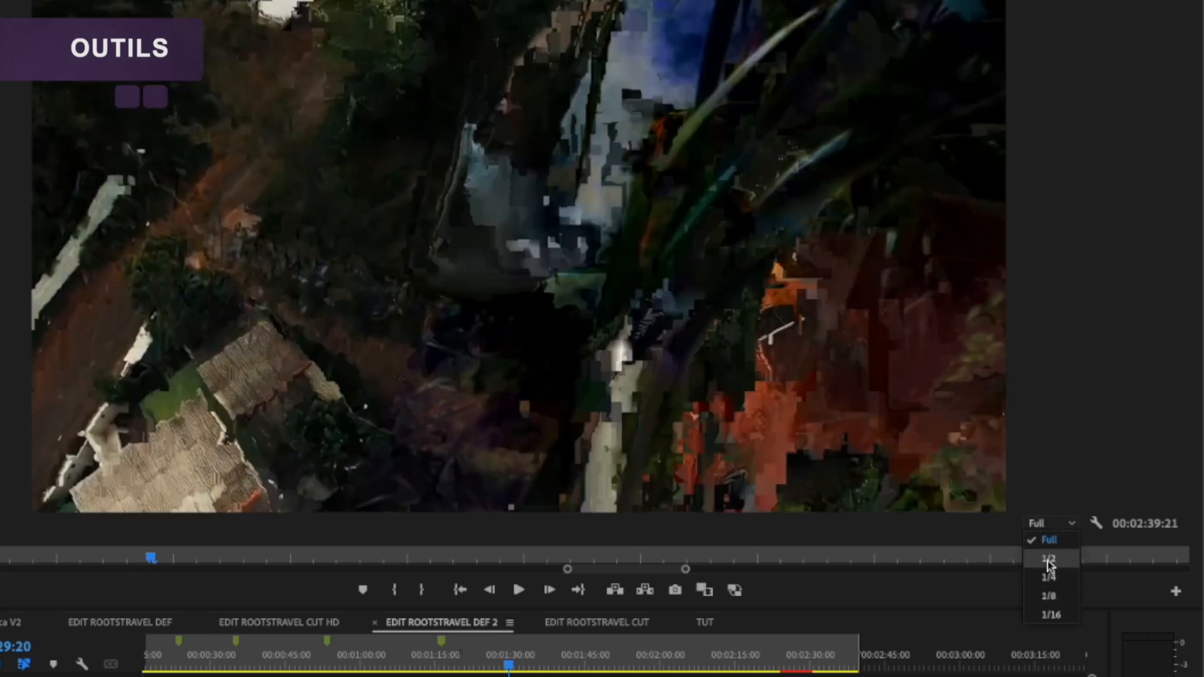
{"action": "left_click", "coordinate": [1048, 577]}
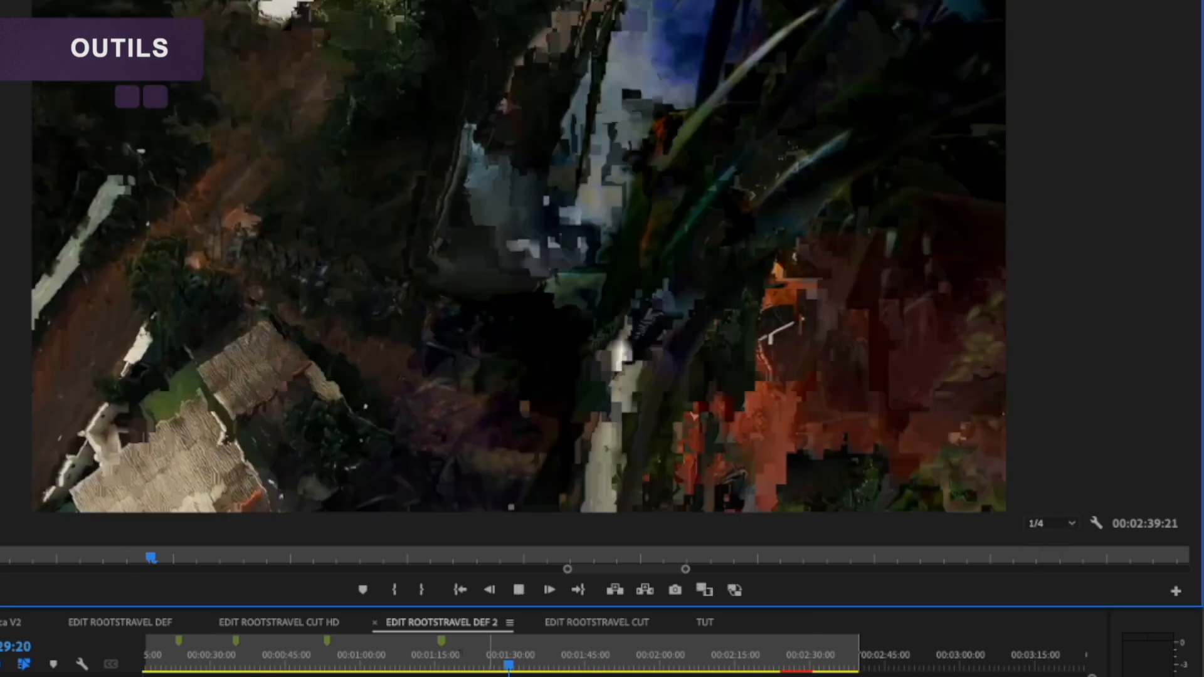
{"action": "key", "text": "space"}
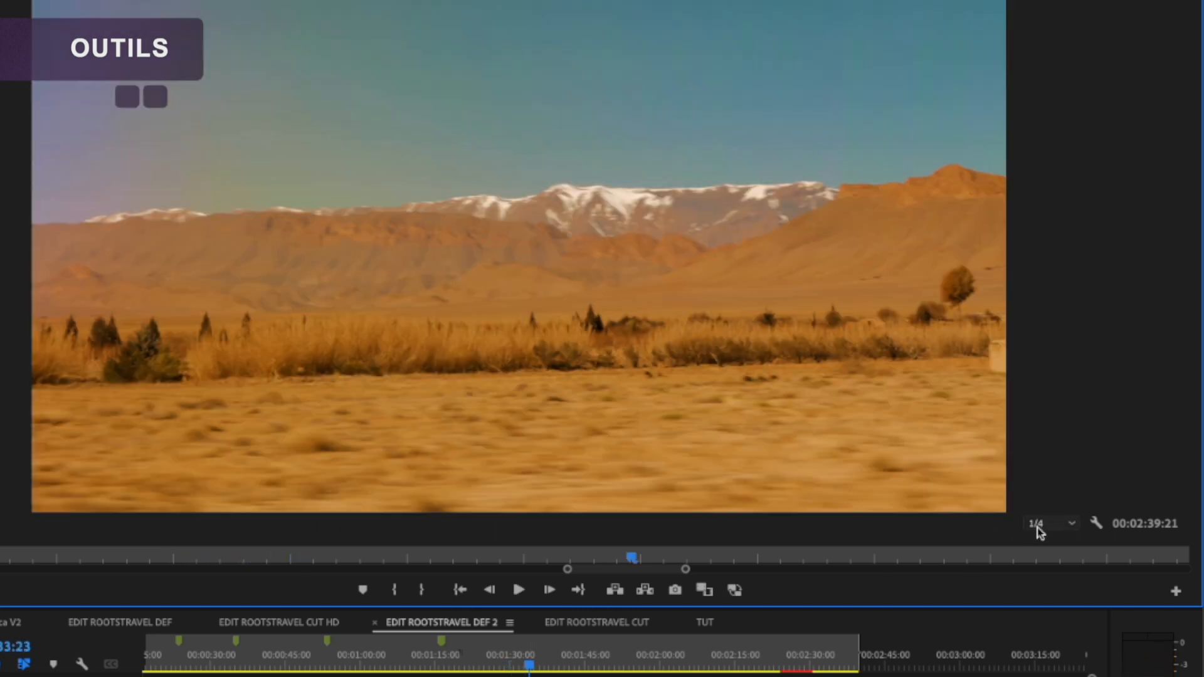
{"action": "left_click", "coordinate": [1045, 527]}
{"action": "left_click", "coordinate": [1058, 532]}
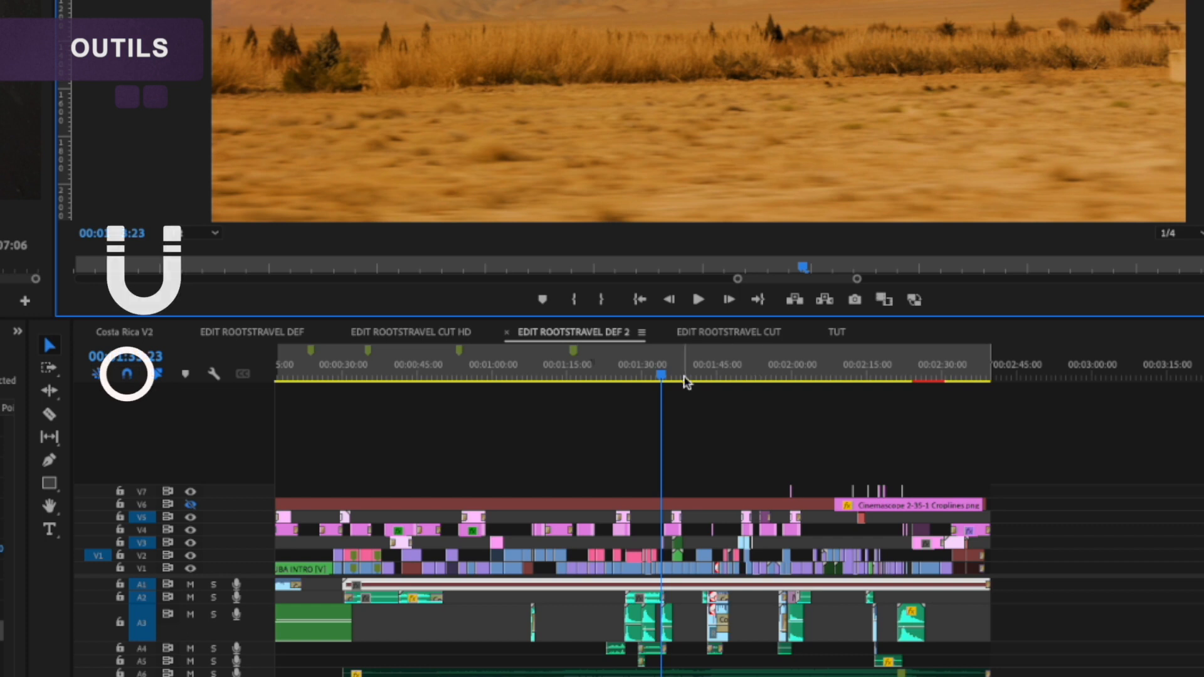
Step: Snap the playhead to the start of the SRI LANKA title clip at 00:01:24:05
{"action": "left_click", "coordinate": [652, 384]}
{"action": "key", "text": "="}
{"action": "key", "text": "="}
{"action": "key", "text": "="}
{"action": "left_click_drag", "start_coordinate": [766, 369], "coordinate": [619, 380]}
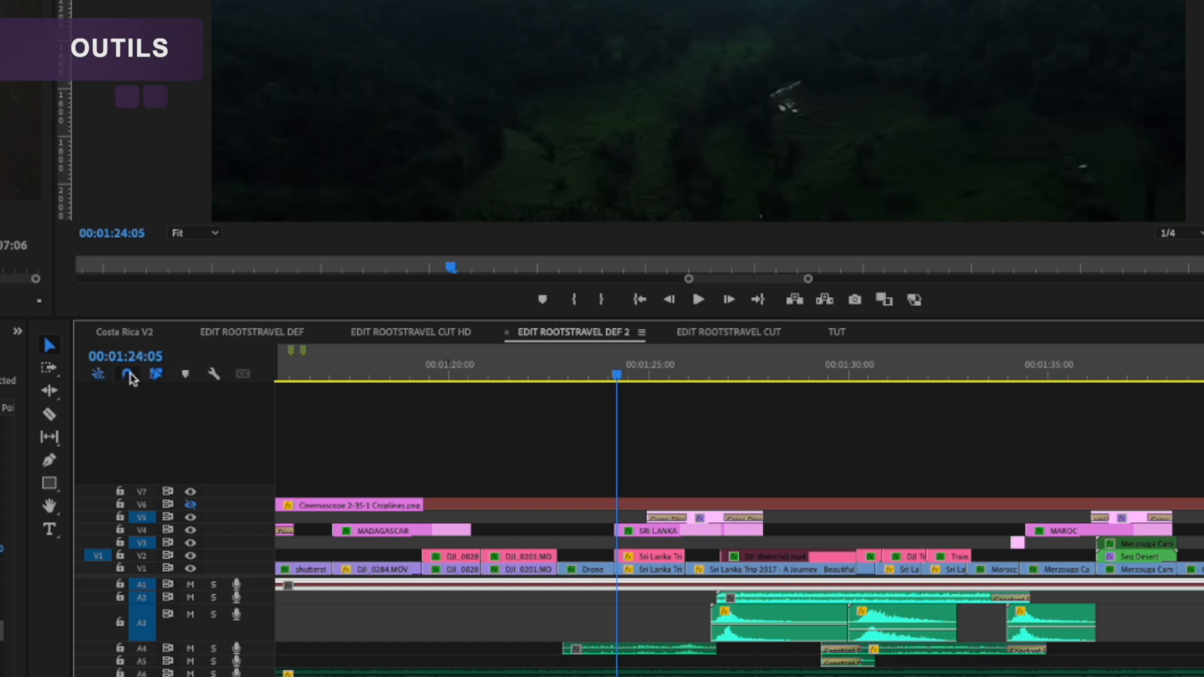
{"action": "left_click", "coordinate": [606, 375]}
{"action": "left_click_drag", "start_coordinate": [608, 377], "coordinate": [615, 377]}
Step: Look through the timeline display settings, and expand video track V1 to show its clip thumbnails
{"action": "left_click", "coordinate": [213, 373]}
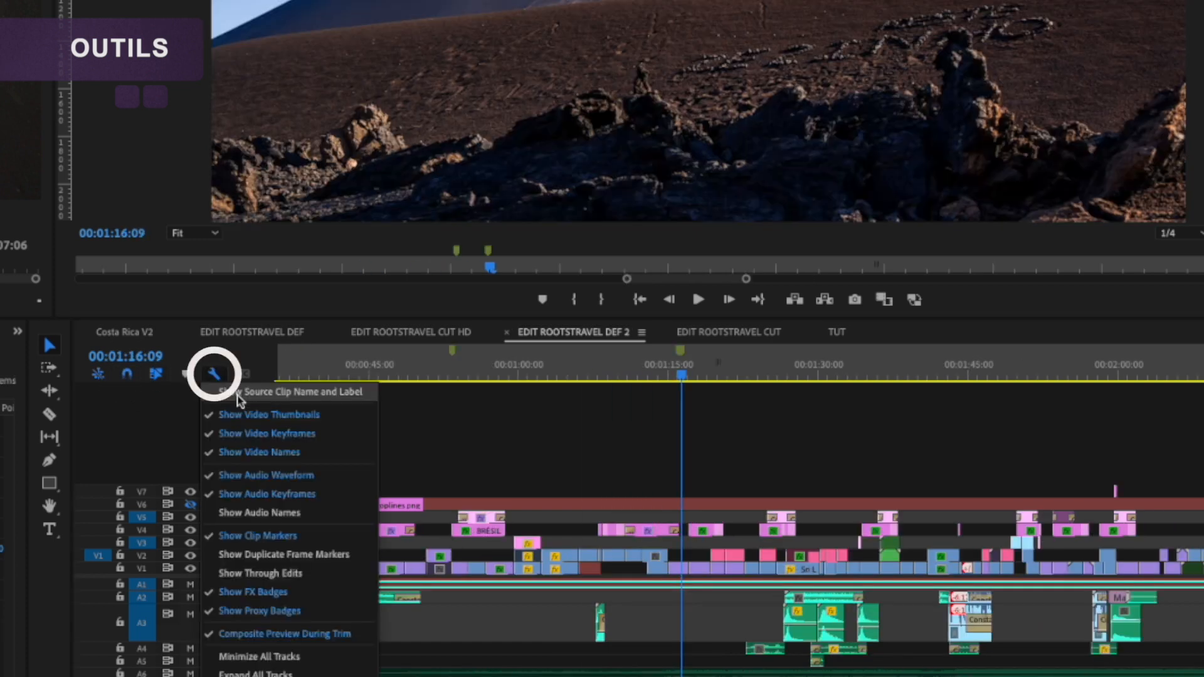
{"action": "left_click", "coordinate": [259, 513]}
{"action": "double_click", "coordinate": [249, 569]}
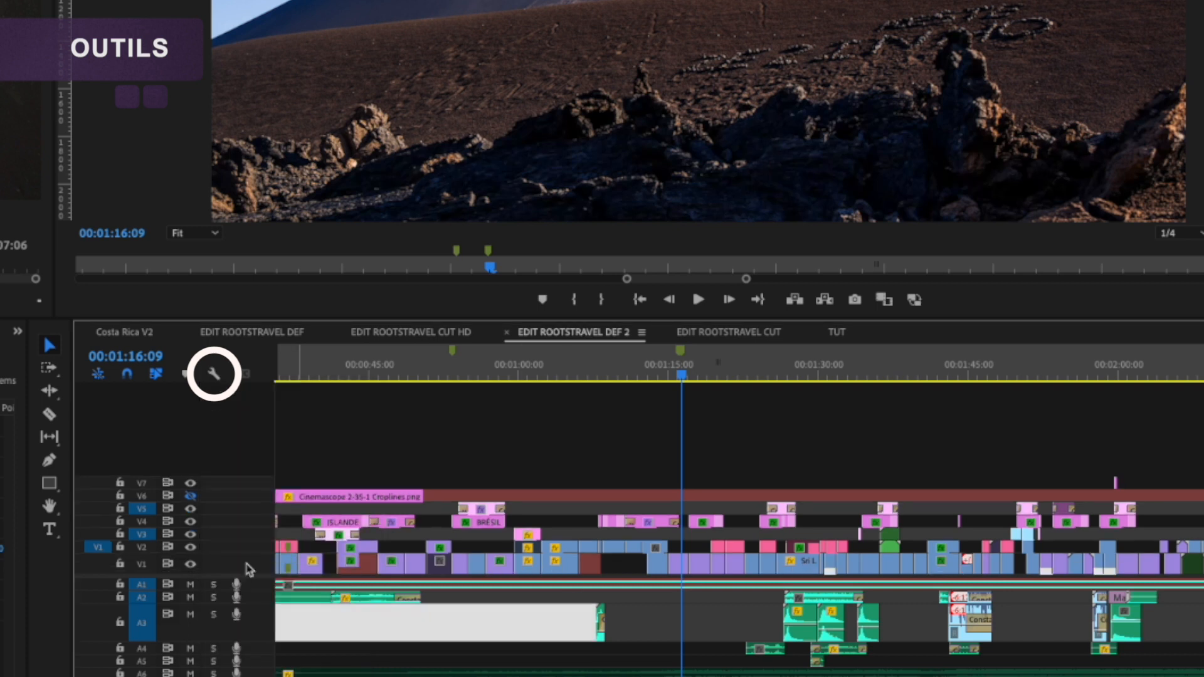
{"action": "left_click", "coordinate": [213, 374]}
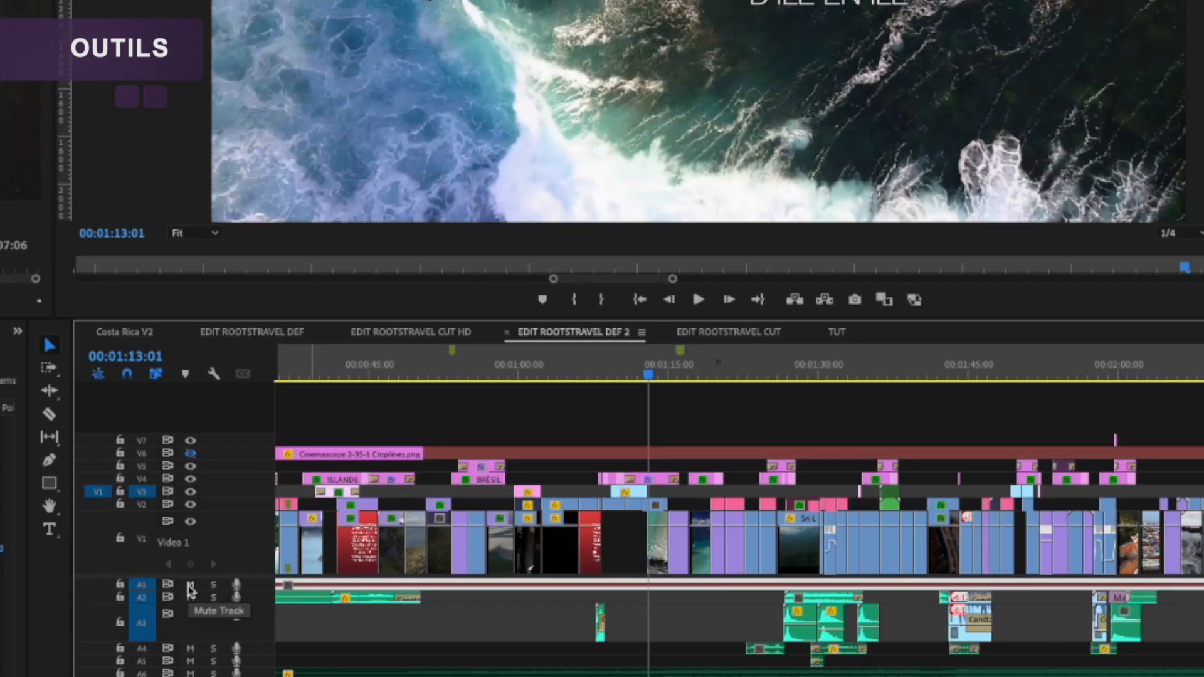
Step: Solo audio track A2, and play back the sequence from about 00:00:44
{"action": "left_click", "coordinate": [190, 585]}
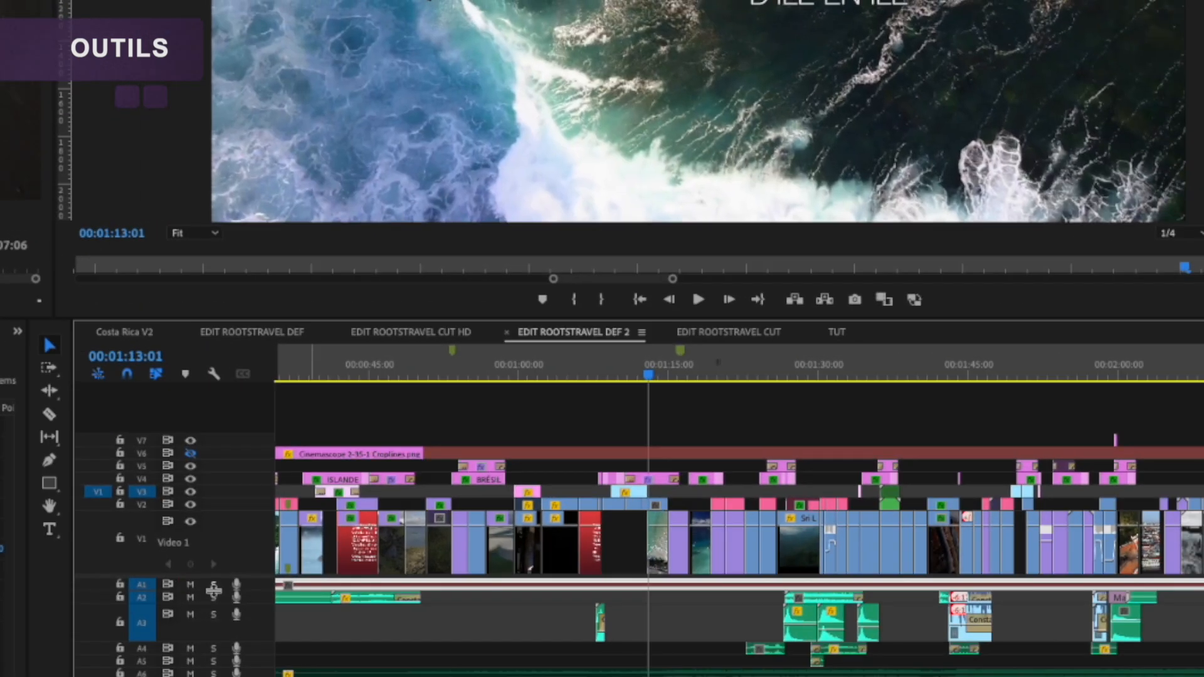
{"action": "left_click", "coordinate": [361, 380]}
{"action": "key", "text": "space"}
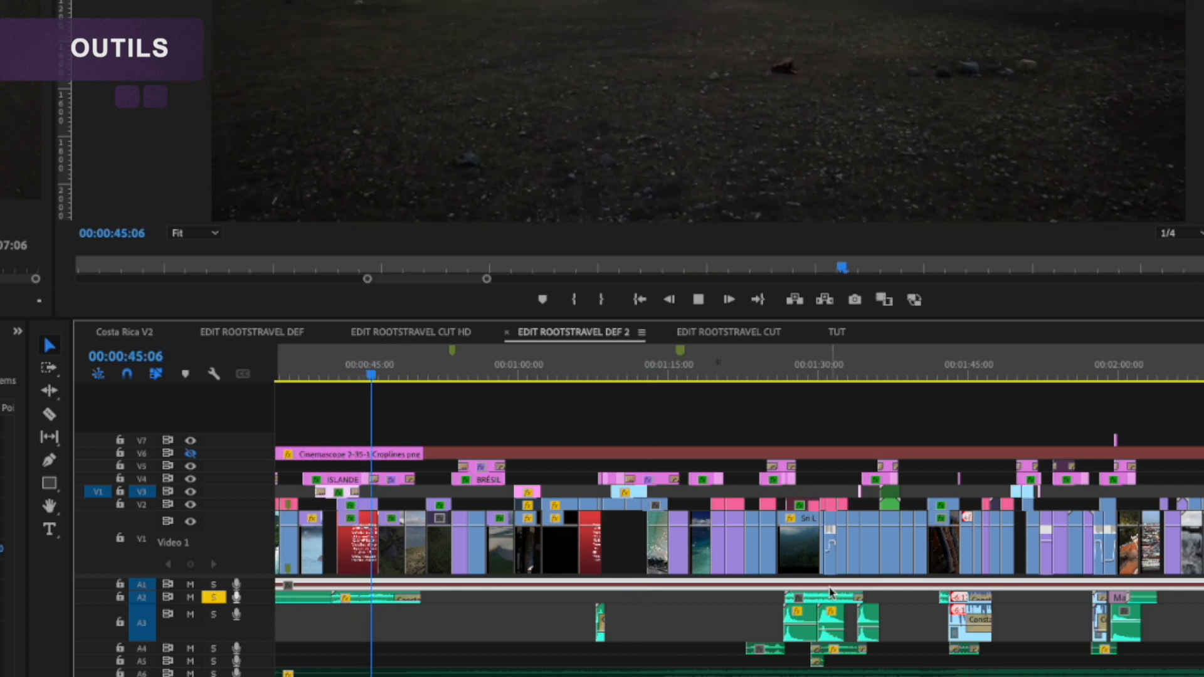
{"action": "key", "text": "space"}
{"action": "left_click", "coordinate": [216, 614]}
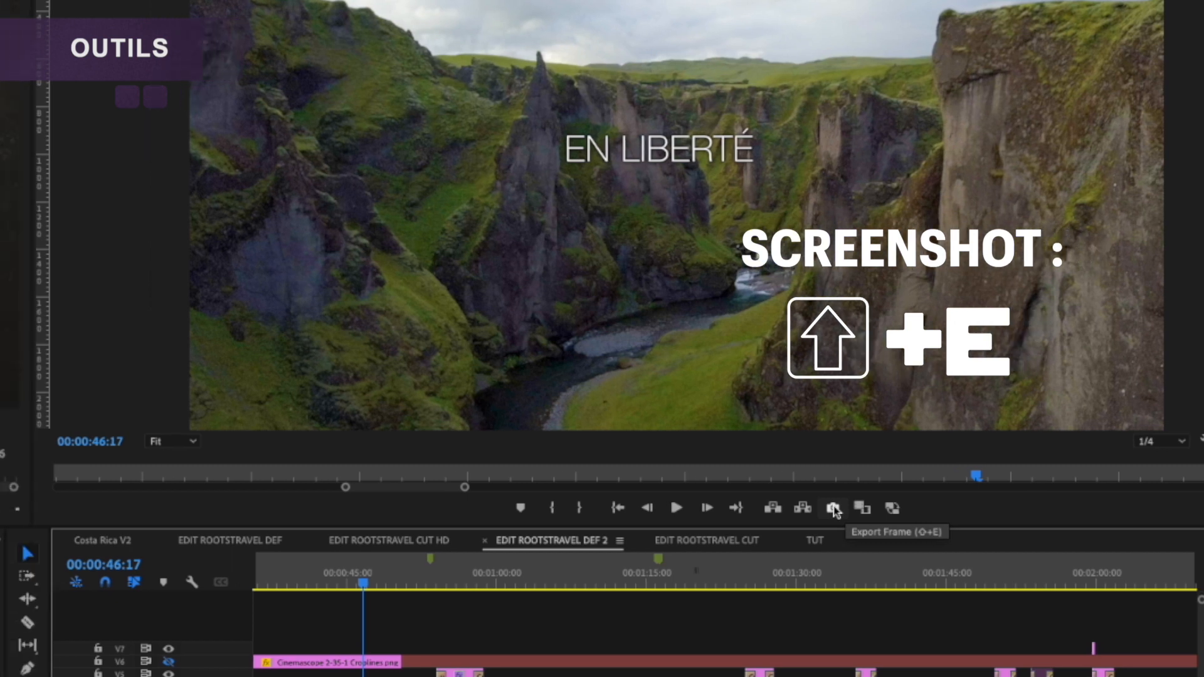
Step: Open the frame export for 00:00:46:17, look through the image formats, and cancel the export
{"action": "left_click", "coordinate": [794, 509]}
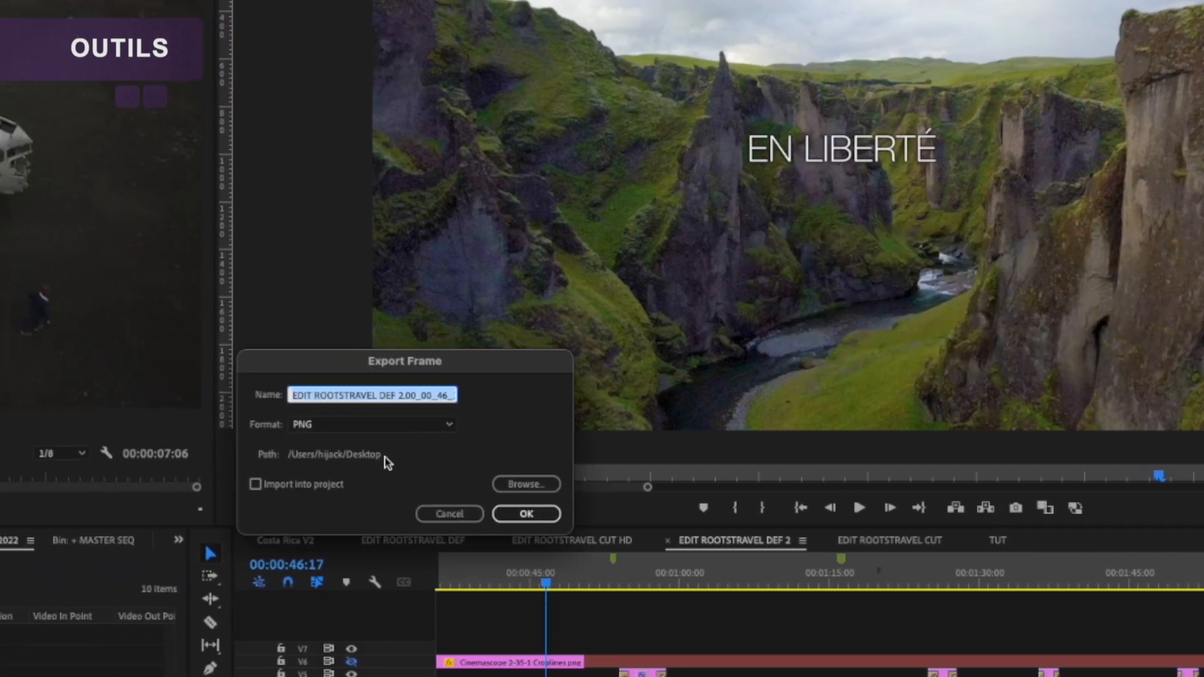
{"action": "left_click", "coordinate": [393, 425]}
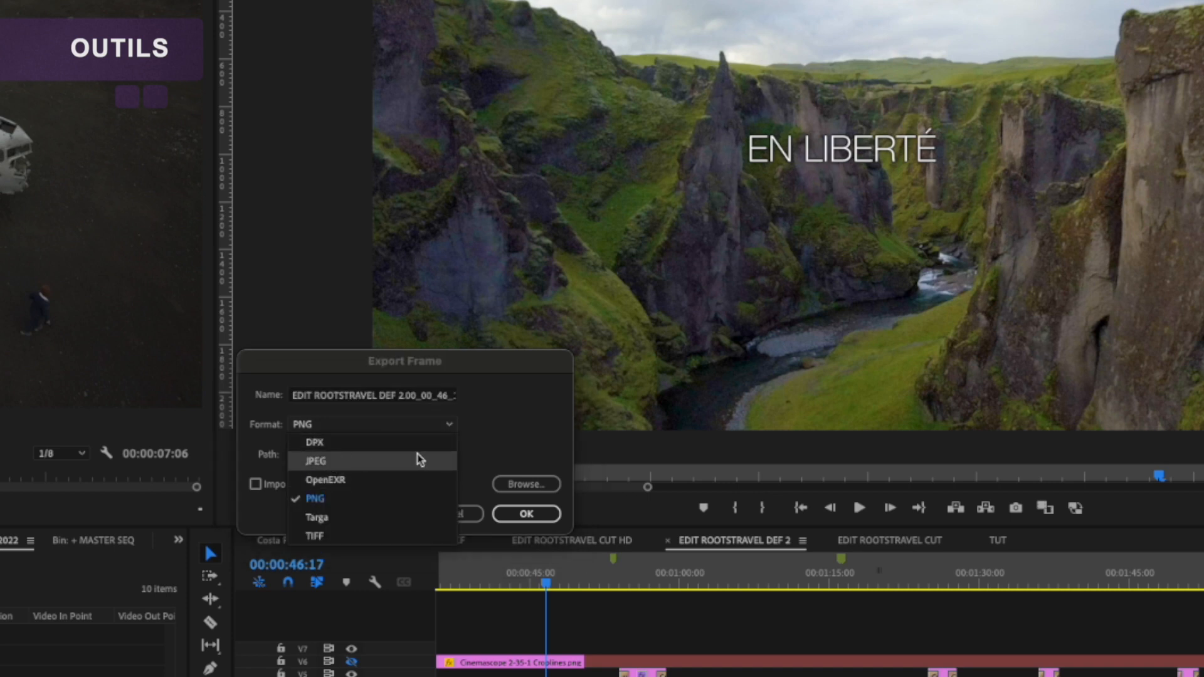
{"action": "left_click", "coordinate": [535, 428]}
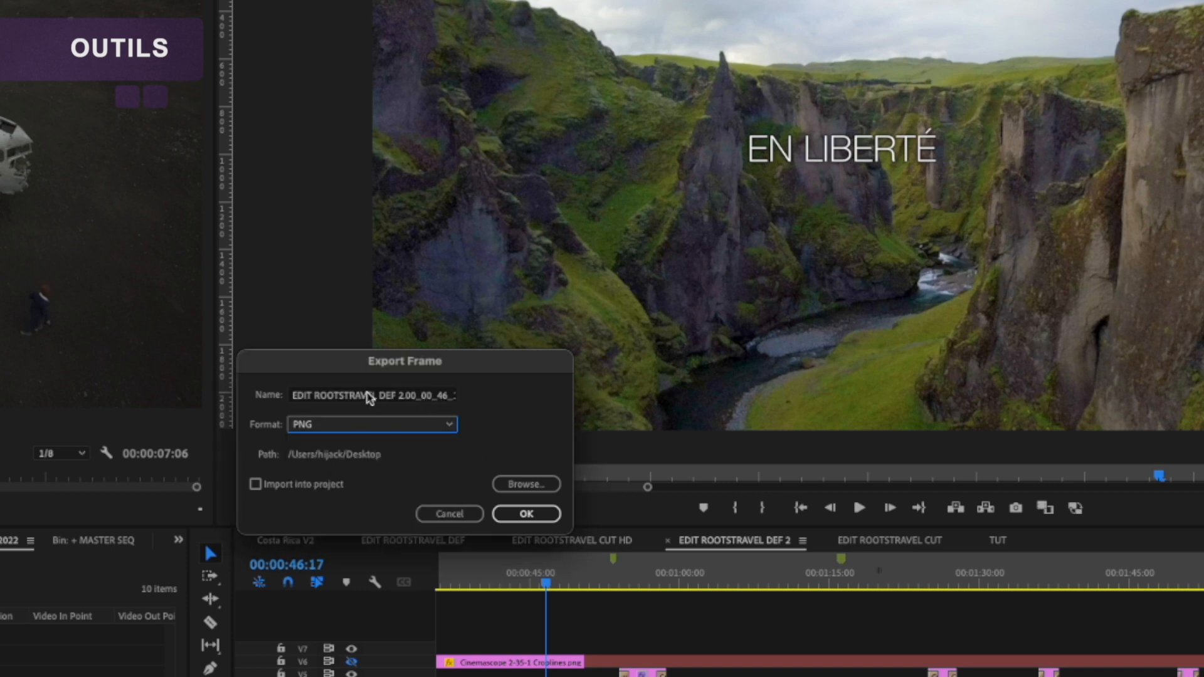
{"action": "left_click", "coordinate": [450, 514]}
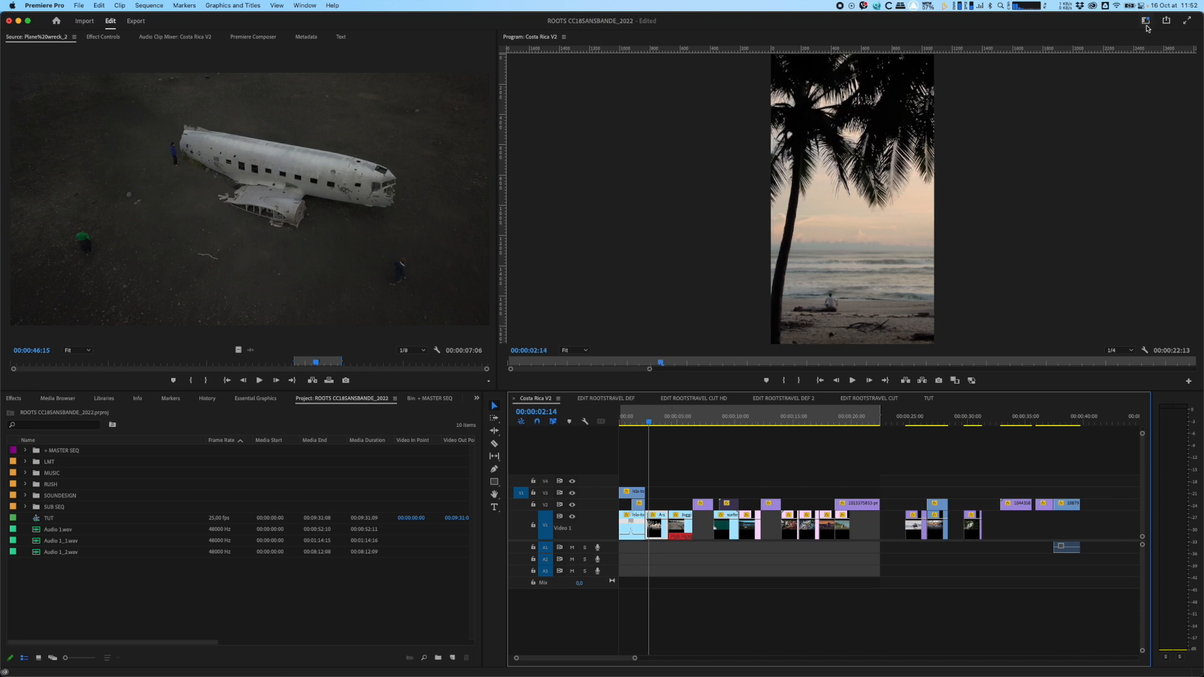
Step: Look through the available workspaces and try the Vertical layout
{"action": "left_click", "coordinate": [1145, 23]}
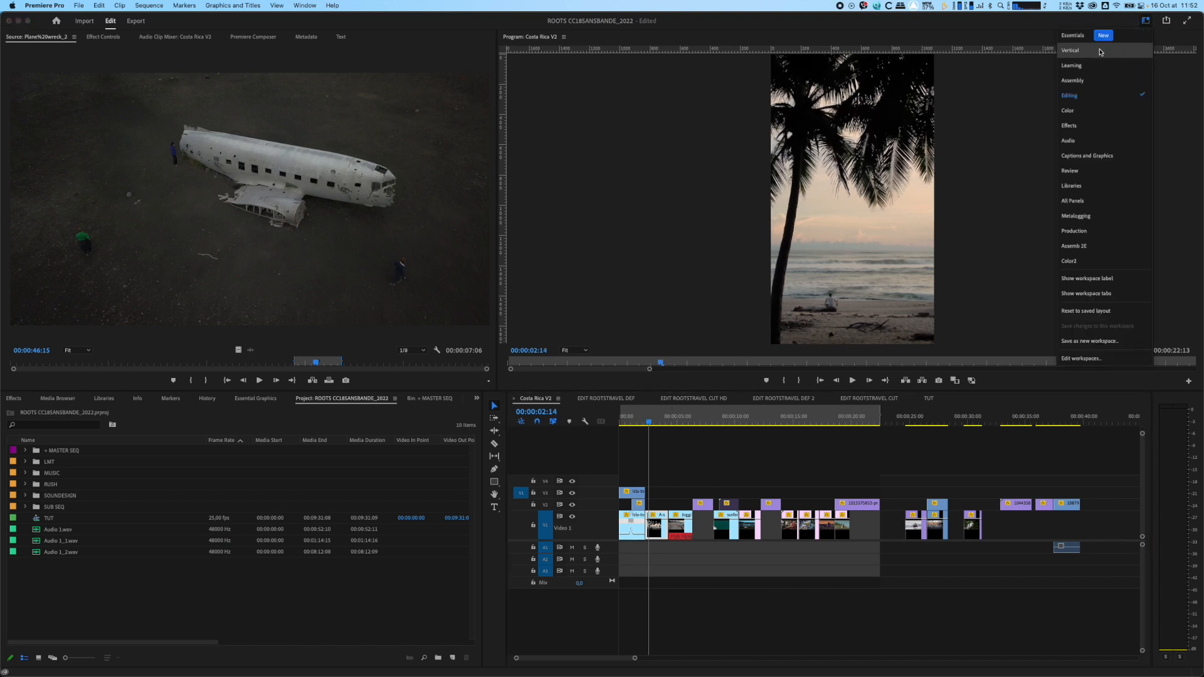
{"action": "left_click", "coordinate": [1100, 52]}
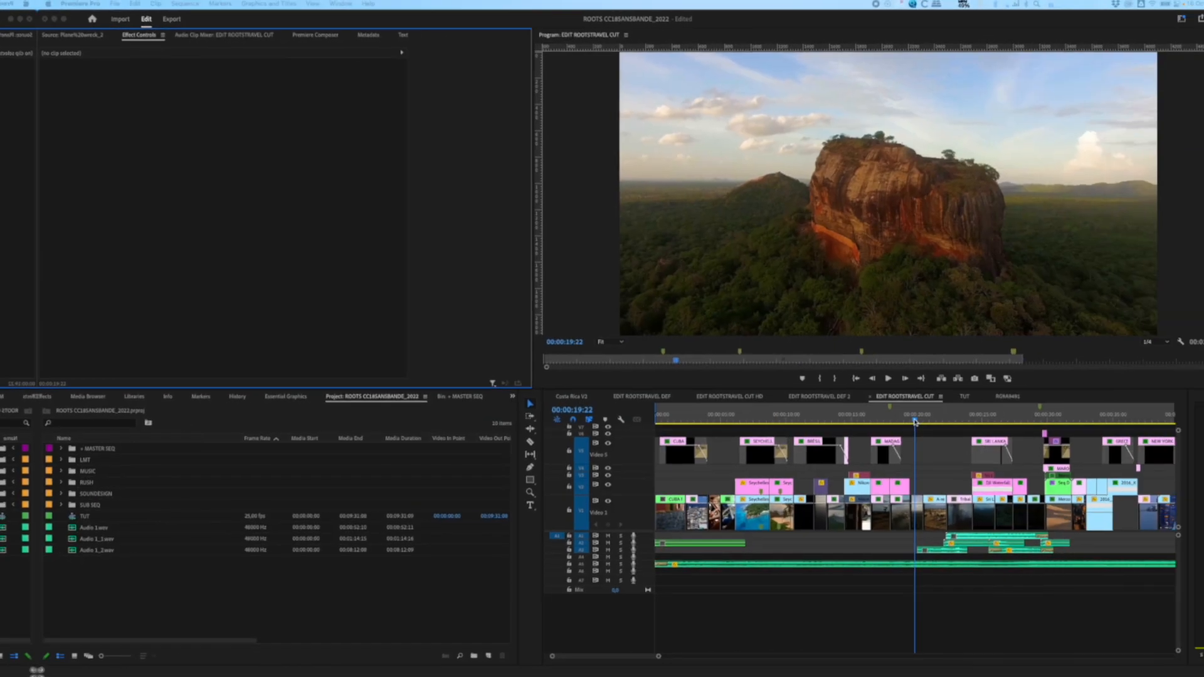
Step: Play EDIT ROOTSTRAVEL CUT forward at increasing speed from 00:00:19:22, and stop playback
{"action": "key", "text": "l"}
{"action": "key", "text": "l"}
{"action": "key", "text": "l"}
{"action": "key", "text": "k"}
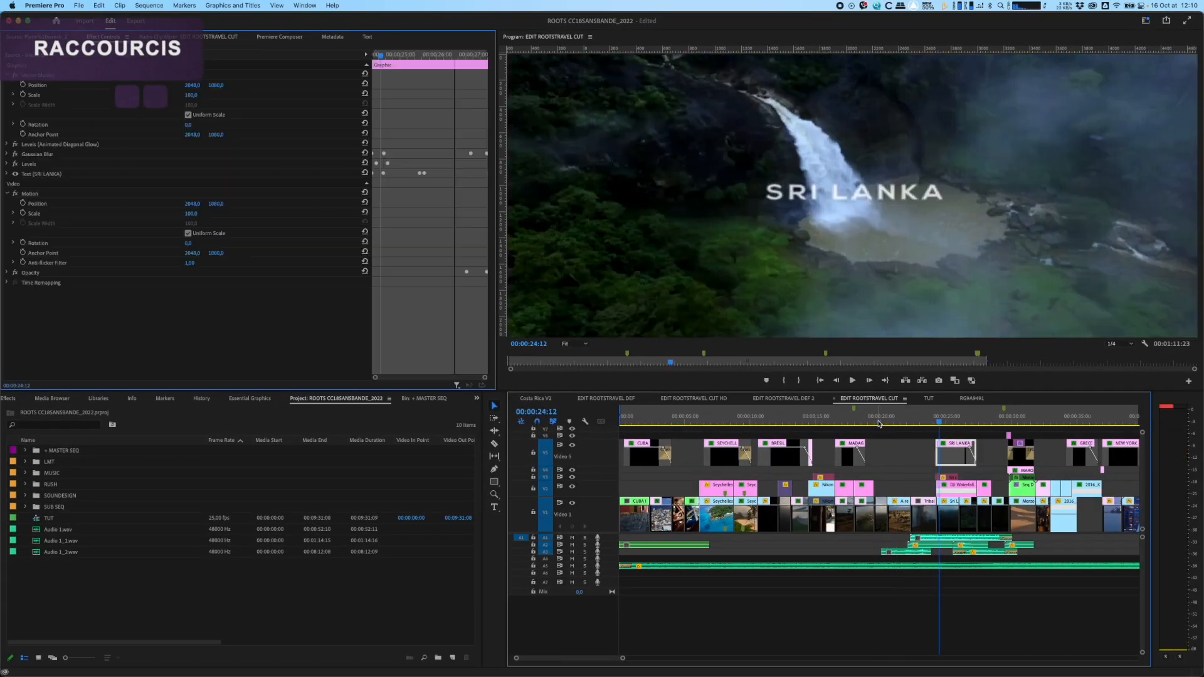
Step: Try cutting the tribal-man clip on V1 at 00:00:23:09
{"action": "left_click_drag", "start_coordinate": [908, 419], "coordinate": [925, 419]}
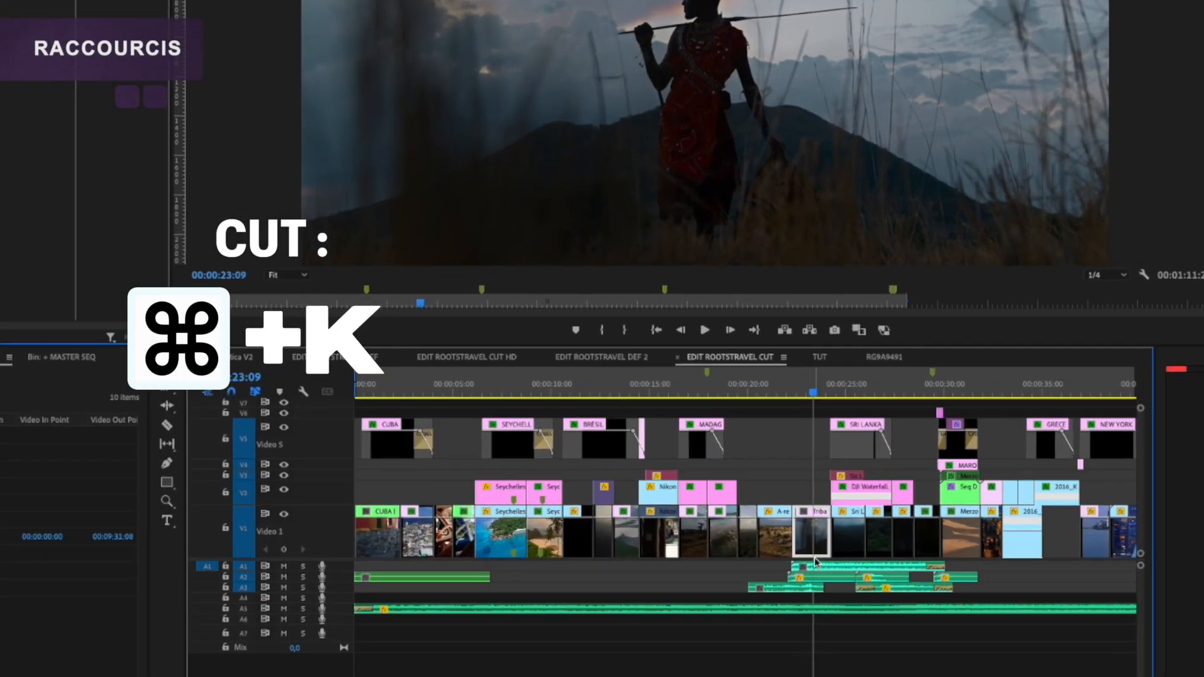
{"action": "key", "text": "super+k"}
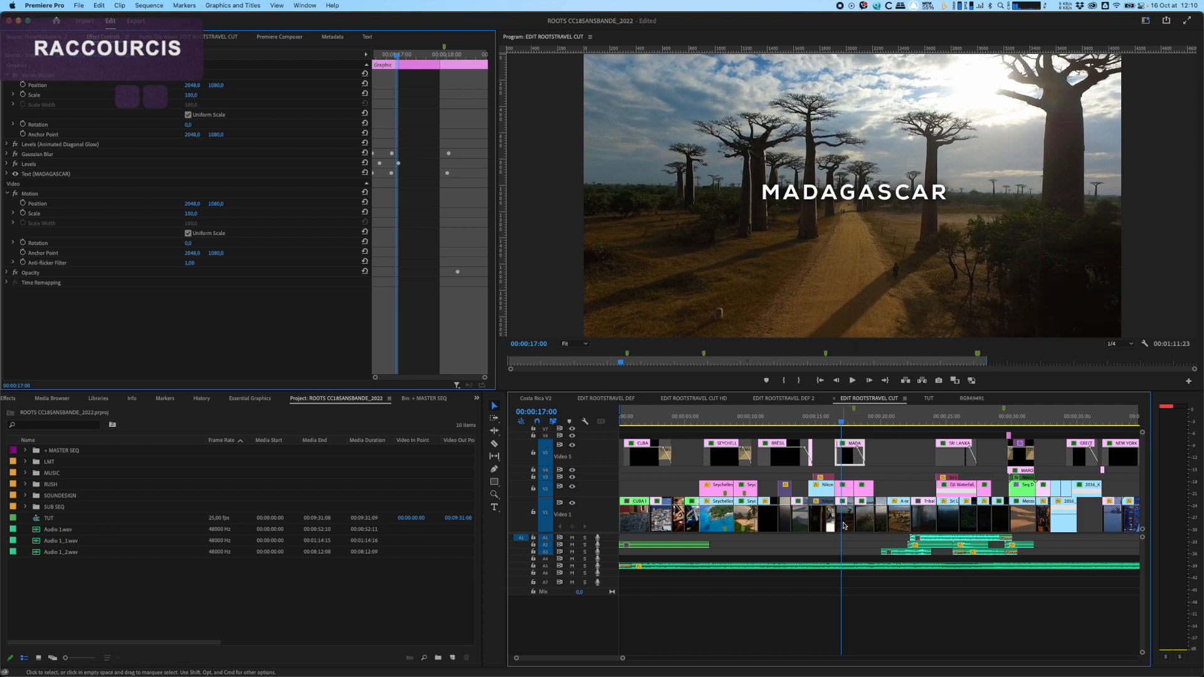
Step: Marquee-select the clips from the MADAGASCAR title onward across the tracks, and clear the selection
{"action": "left_click_drag", "start_coordinate": [853, 430], "coordinate": [1152, 557]}
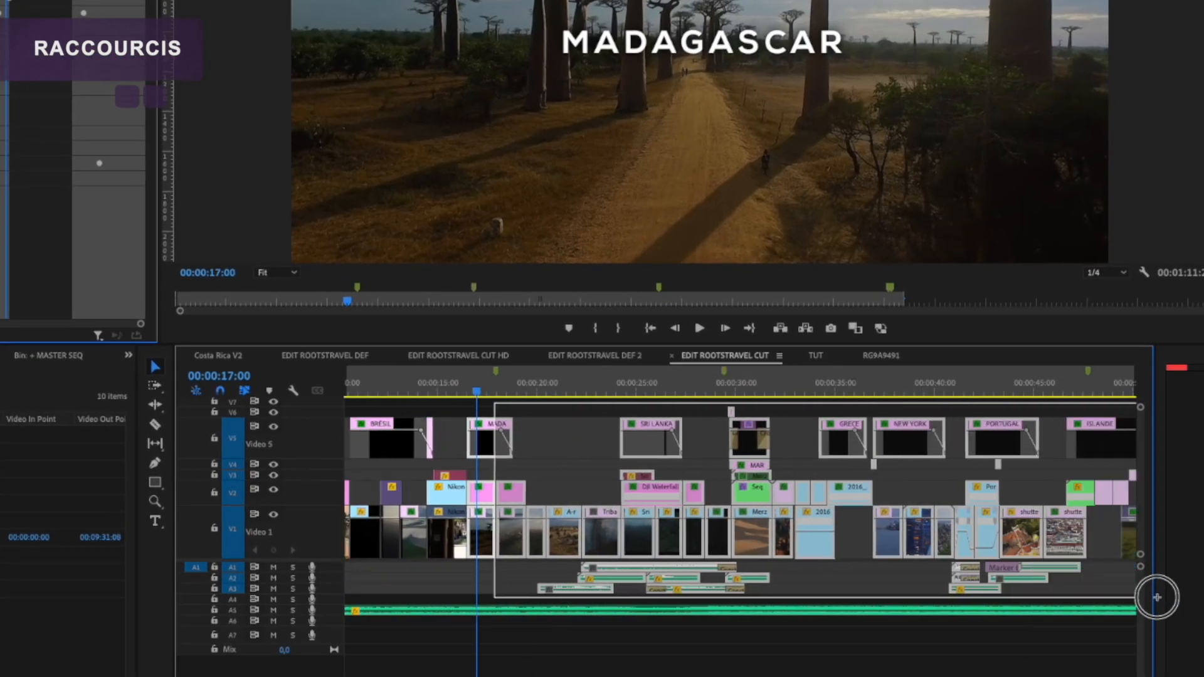
{"action": "left_click_drag", "start_coordinate": [1157, 598], "coordinate": [1157, 598]}
{"action": "scroll", "coordinate": [624, 552], "scroll_direction": "up", "scroll_amount": 6}
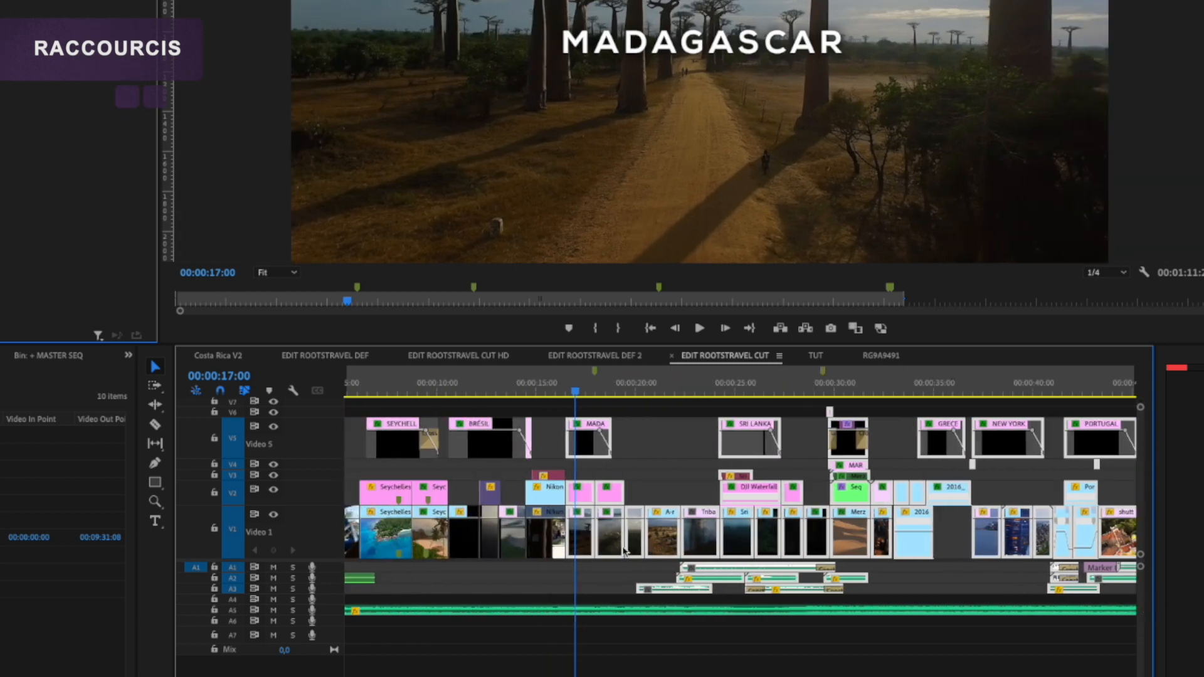
{"action": "scroll", "coordinate": [624, 552], "scroll_direction": "up", "scroll_amount": 1}
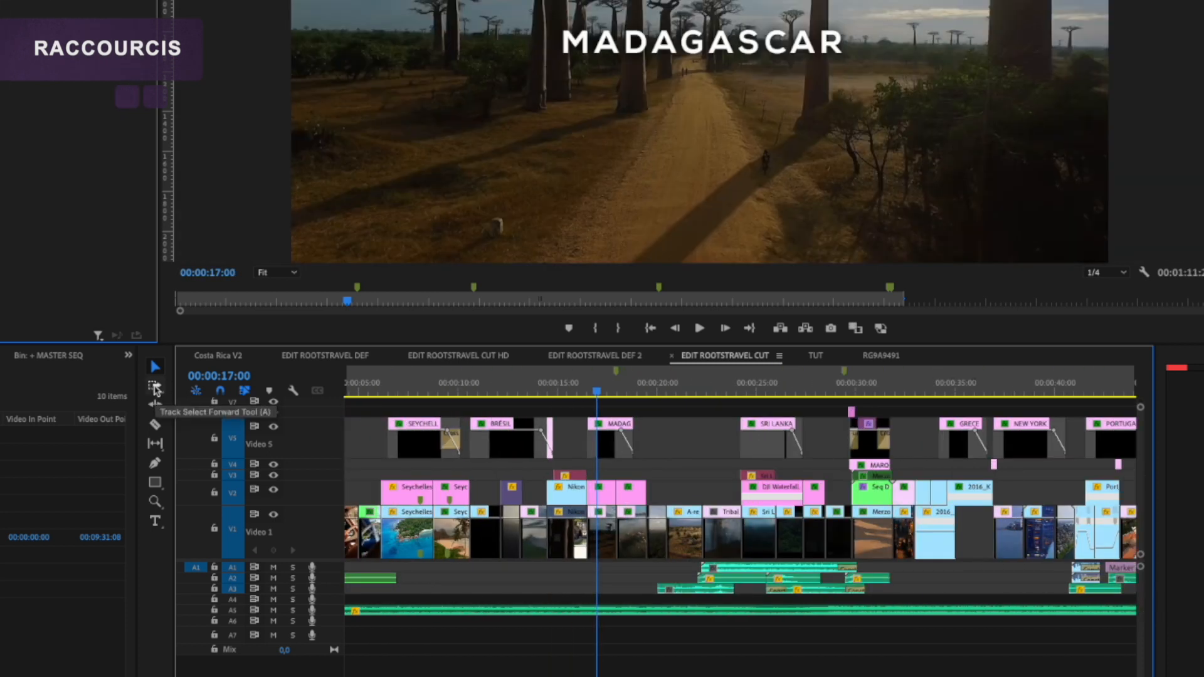
Step: Try Track Select Forward on all clips from the MADAGASCAR title onward, including the music on A5, and clear the selection
{"action": "key", "text": "a"}
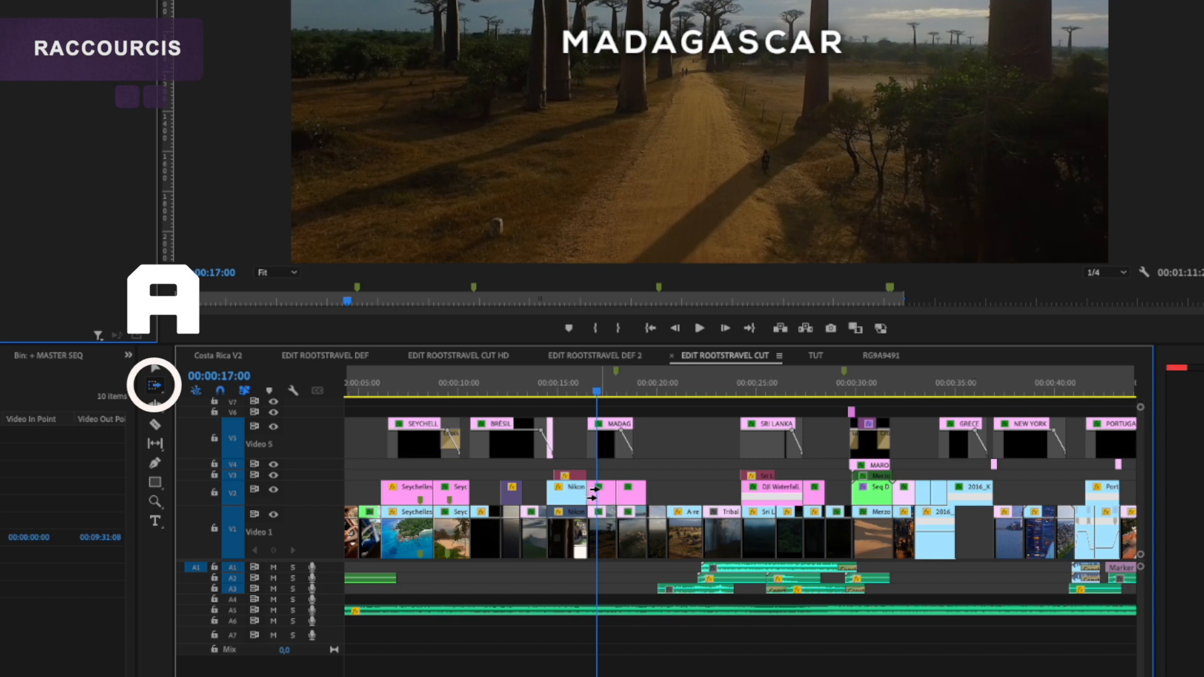
{"action": "left_click", "coordinate": [594, 494]}
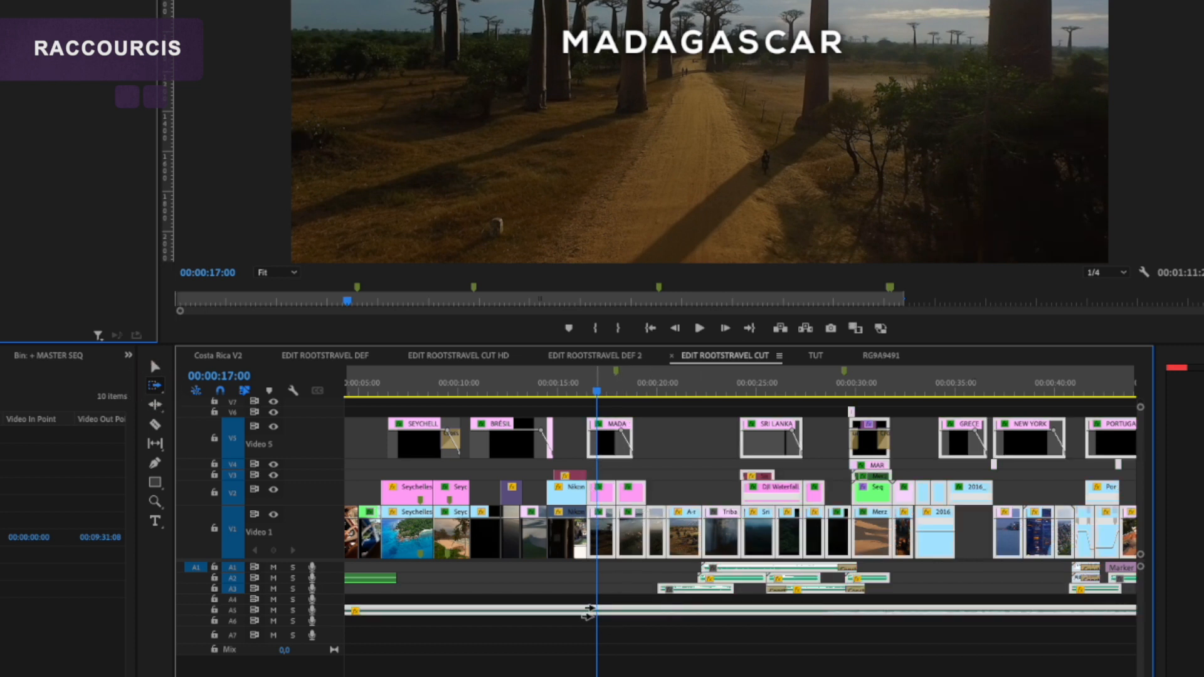
{"action": "left_click", "coordinate": [573, 641]}
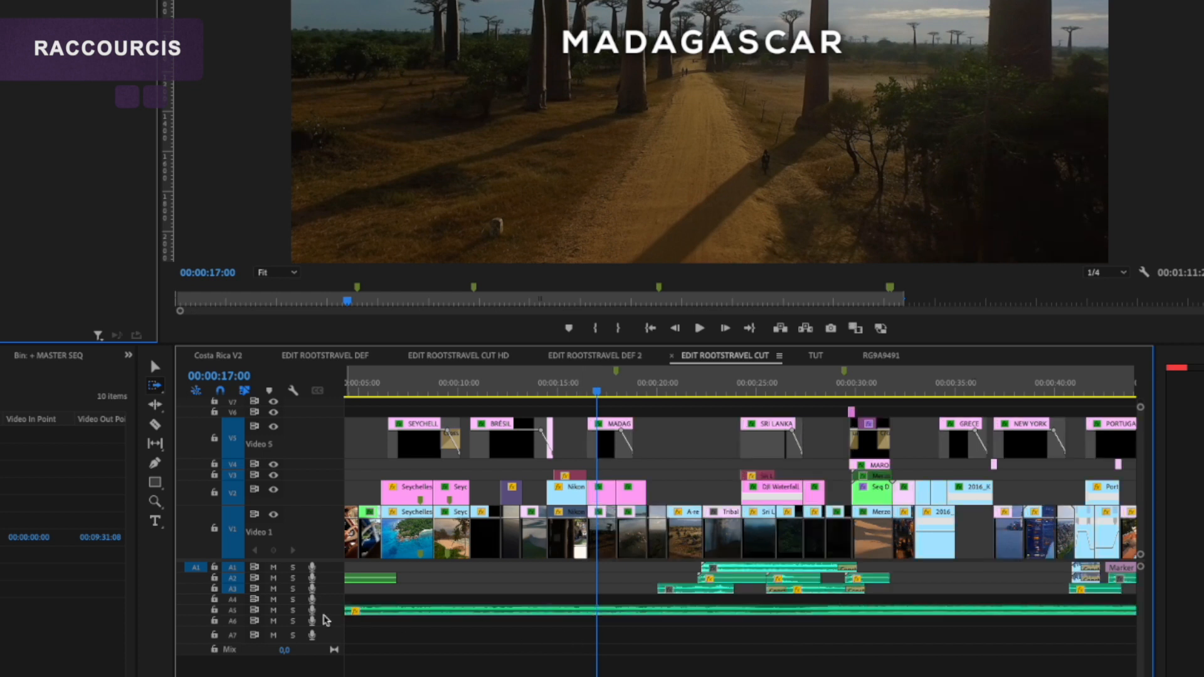
Step: Lock audio track A5, select all remaining clips from the BRÉSIL title onward with Track Select Forward, and return to the Selection tool
{"action": "left_click", "coordinate": [214, 611]}
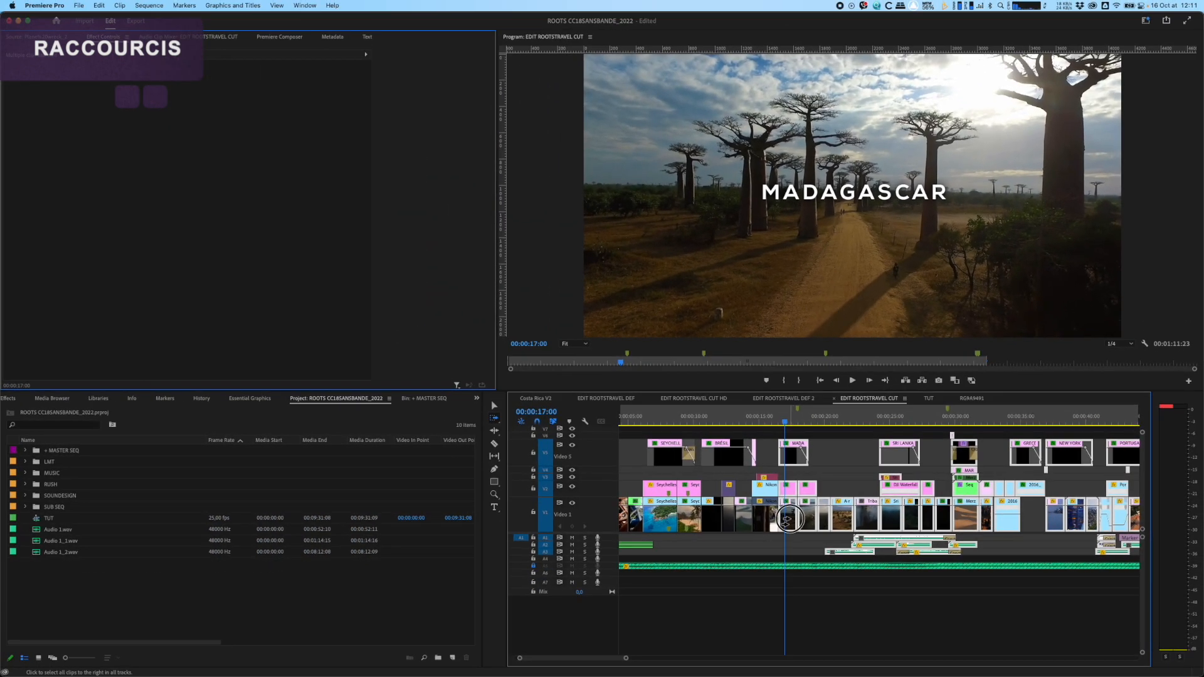
{"action": "left_click_drag", "start_coordinate": [788, 520], "coordinate": [791, 460]}
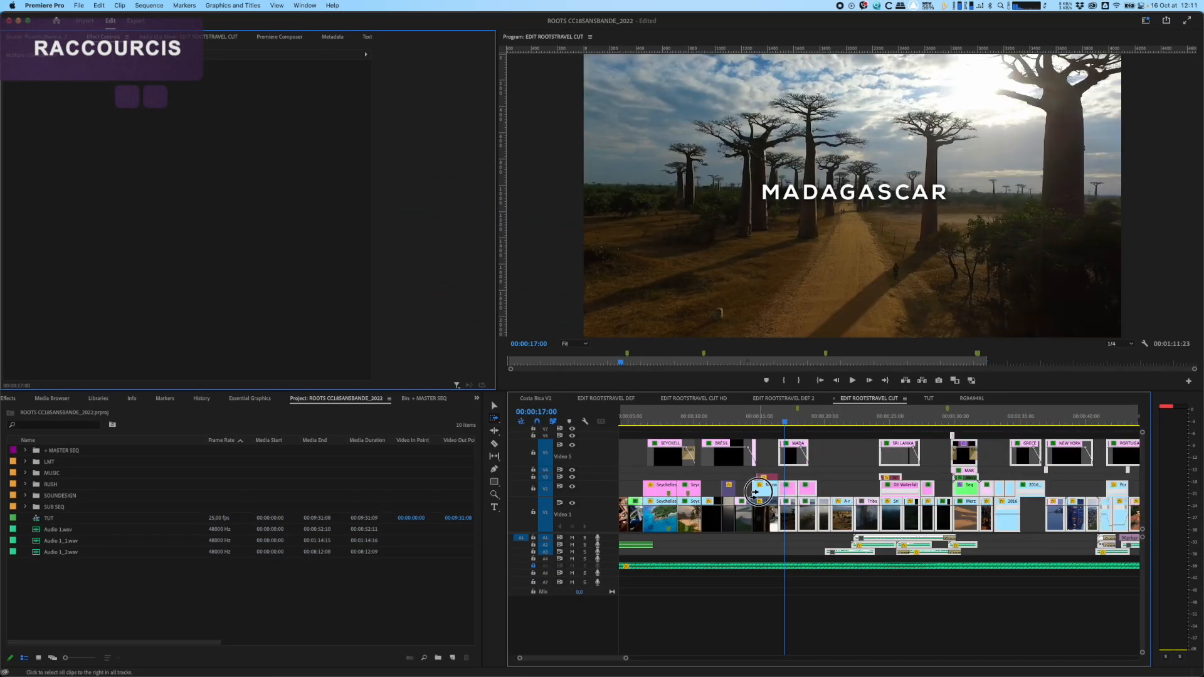
{"action": "left_click", "coordinate": [728, 475]}
{"action": "key", "text": "v"}
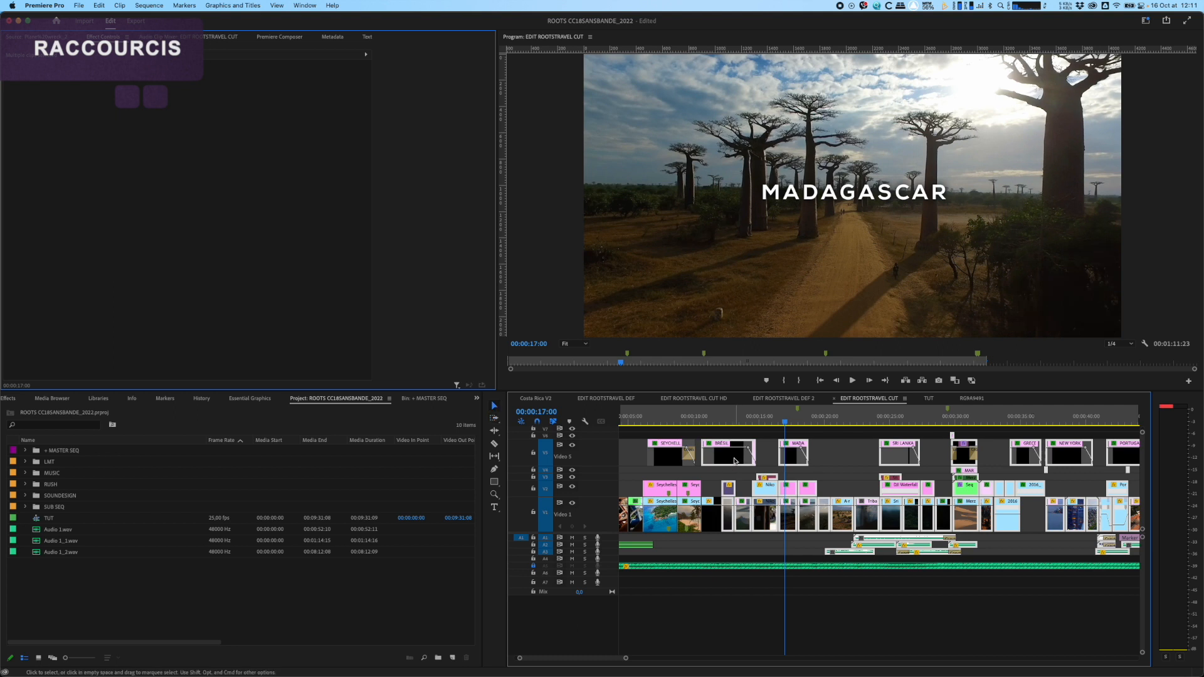
Step: Add a Cross Dissolve at the start of the Nikon D500 clip on V2, just before 00:00:15:00
{"action": "left_click", "coordinate": [742, 476]}
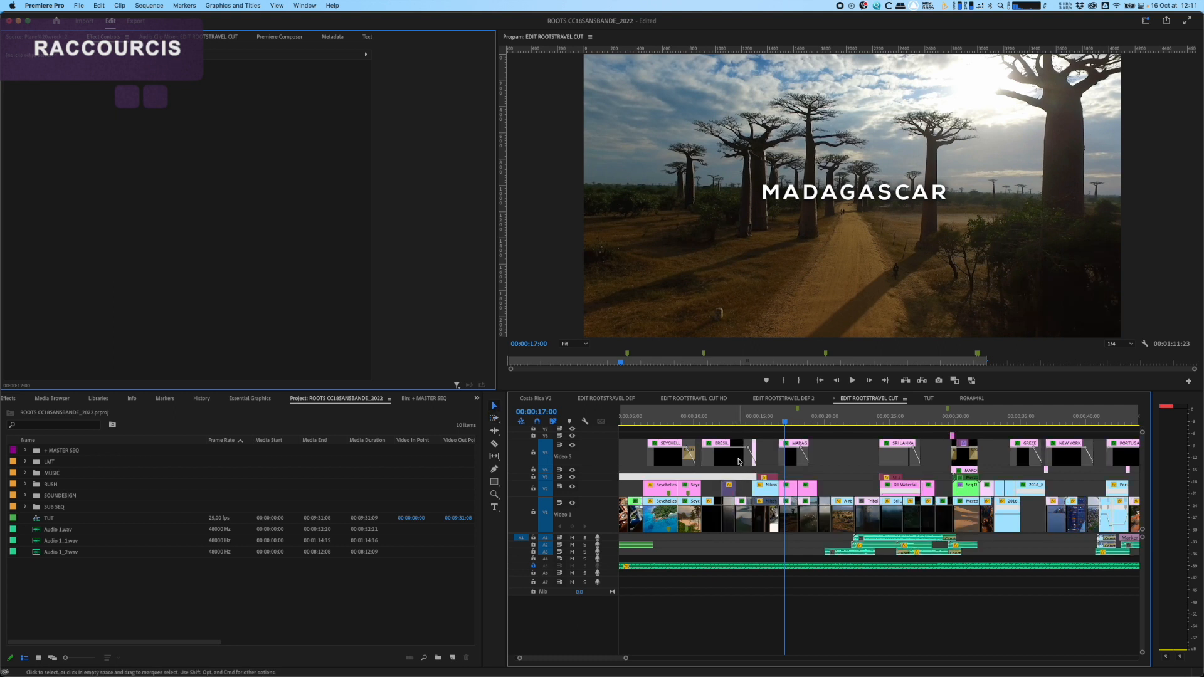
{"action": "left_click", "coordinate": [743, 509]}
{"action": "left_click", "coordinate": [776, 424]}
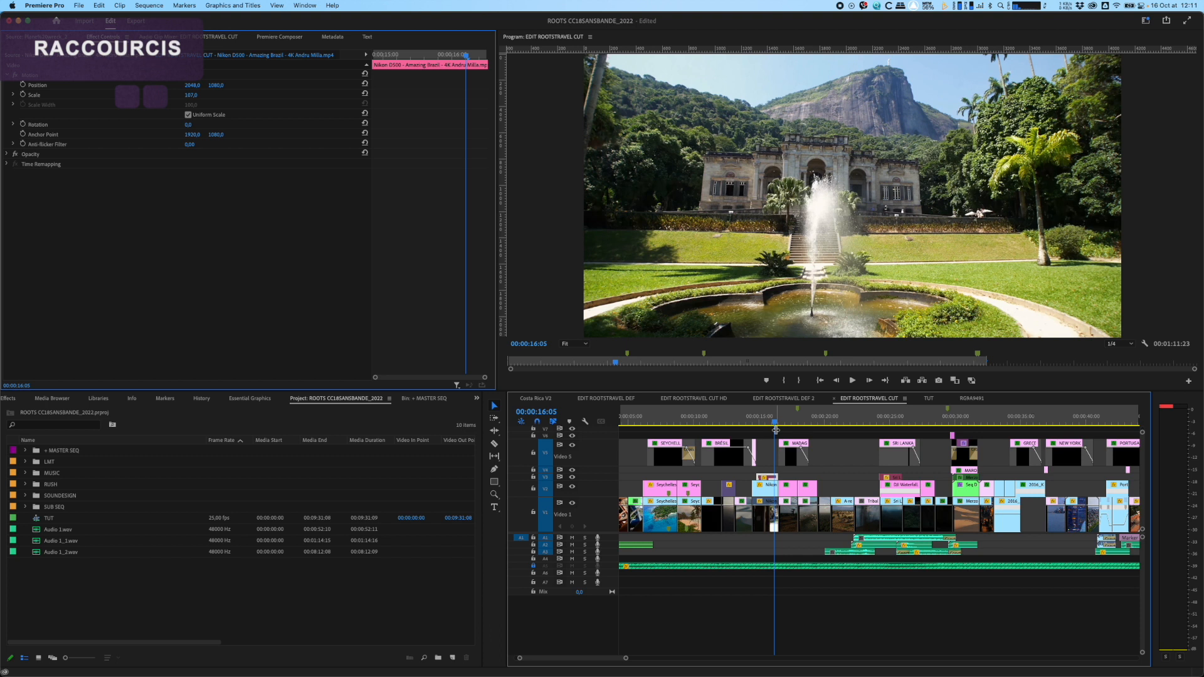
{"action": "left_click", "coordinate": [756, 487]}
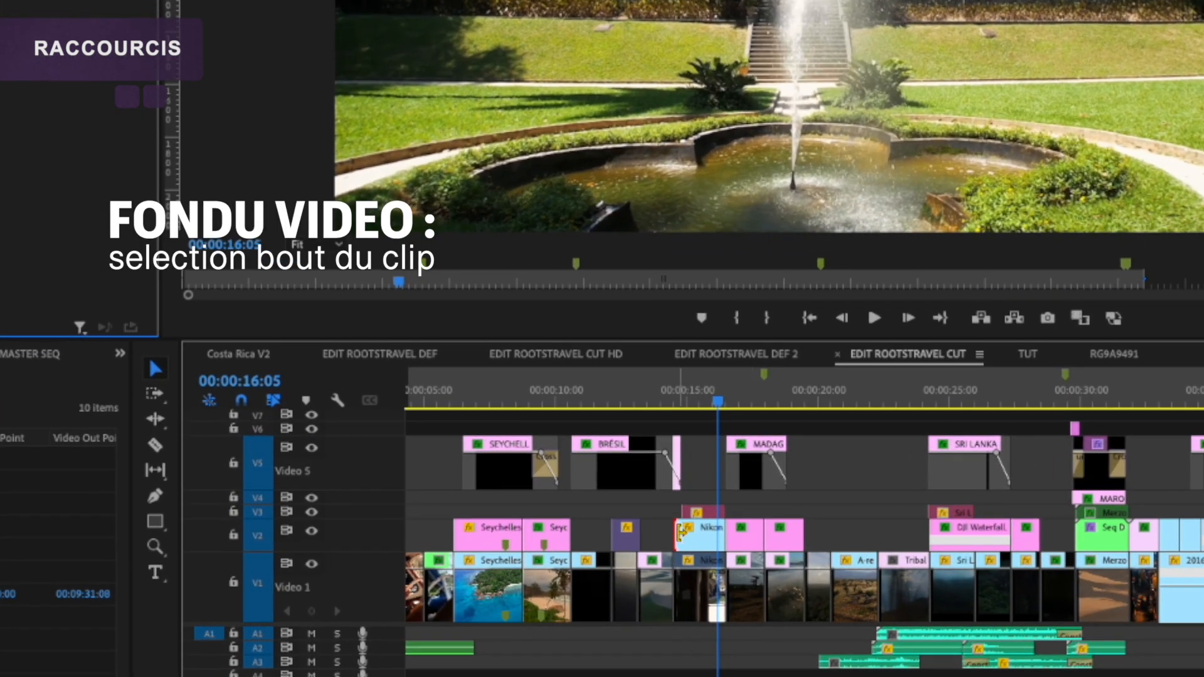
{"action": "key", "text": "super+d"}
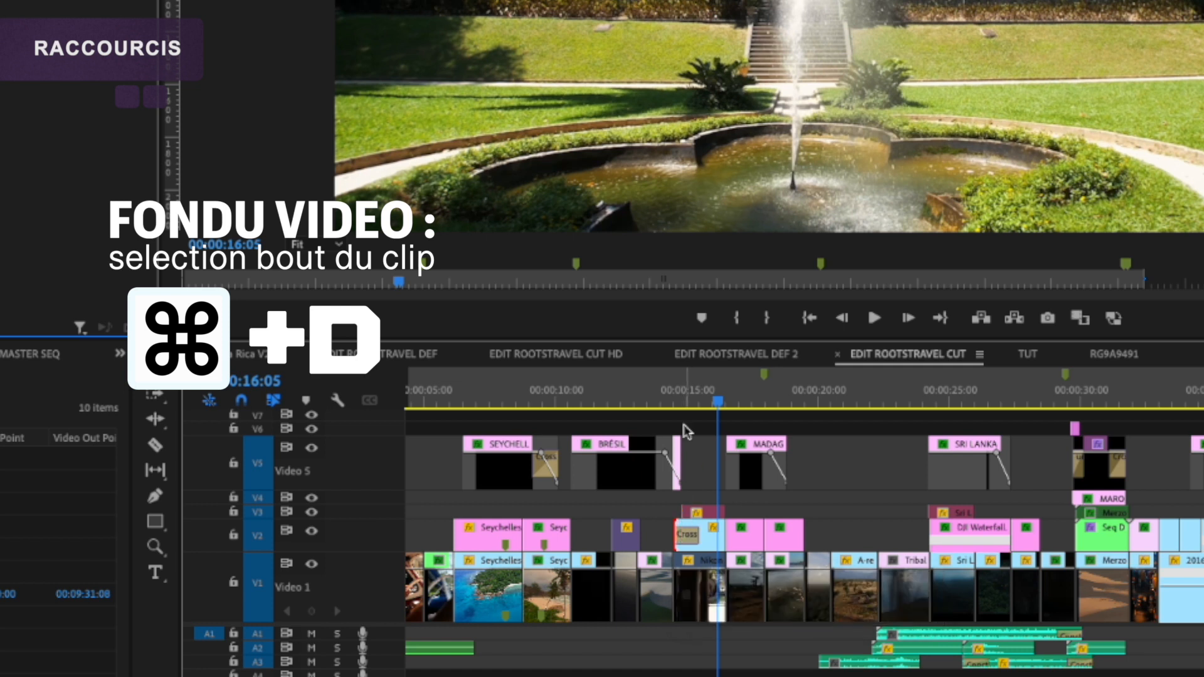
Step: Adjust the length of the Cross Dissolve on the V2 Nikon D500 clip, and preview the fade around 00:00:15:03
{"action": "left_click", "coordinate": [686, 399]}
{"action": "key", "text": "equal"}
{"action": "mouse_move", "coordinate": [963, 534]}
{"action": "left_mouse_down"}
{"action": "mouse_move", "coordinate": [929, 533]}
{"action": "mouse_move", "coordinate": [990, 532]}
{"action": "mouse_move", "coordinate": [947, 531]}
{"action": "mouse_move", "coordinate": [977, 533]}
{"action": "left_mouse_up"}
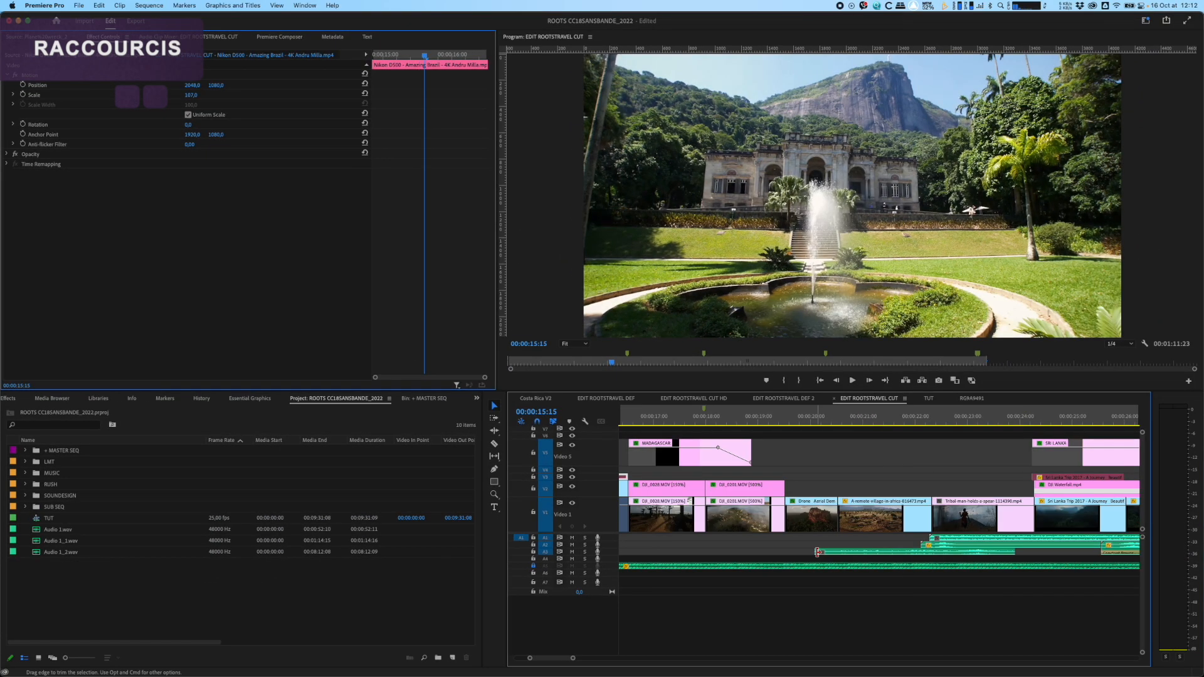
Step: Add a Constant Power fade at the start of Ambience Storm Light 01.wav on A3, and try lengthening it
{"action": "left_click", "coordinate": [817, 553]}
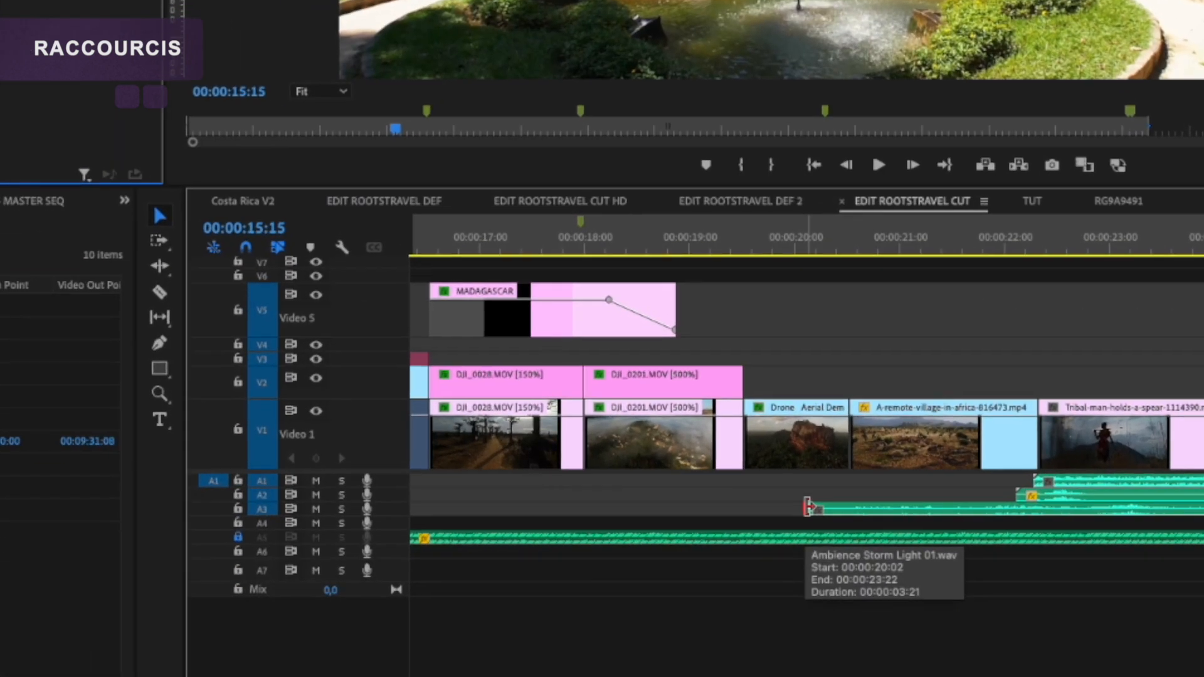
{"action": "left_click", "coordinate": [809, 507]}
{"action": "key", "text": "super+shift+d"}
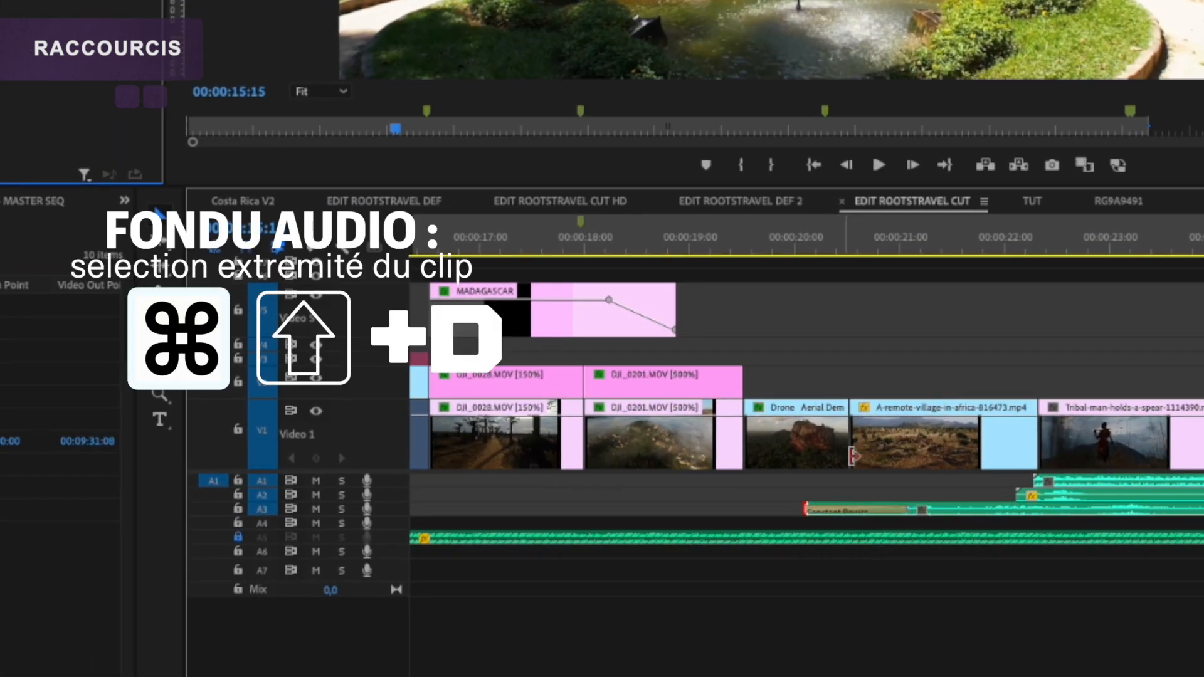
{"action": "left_click_drag", "start_coordinate": [903, 509], "coordinate": [943, 512]}
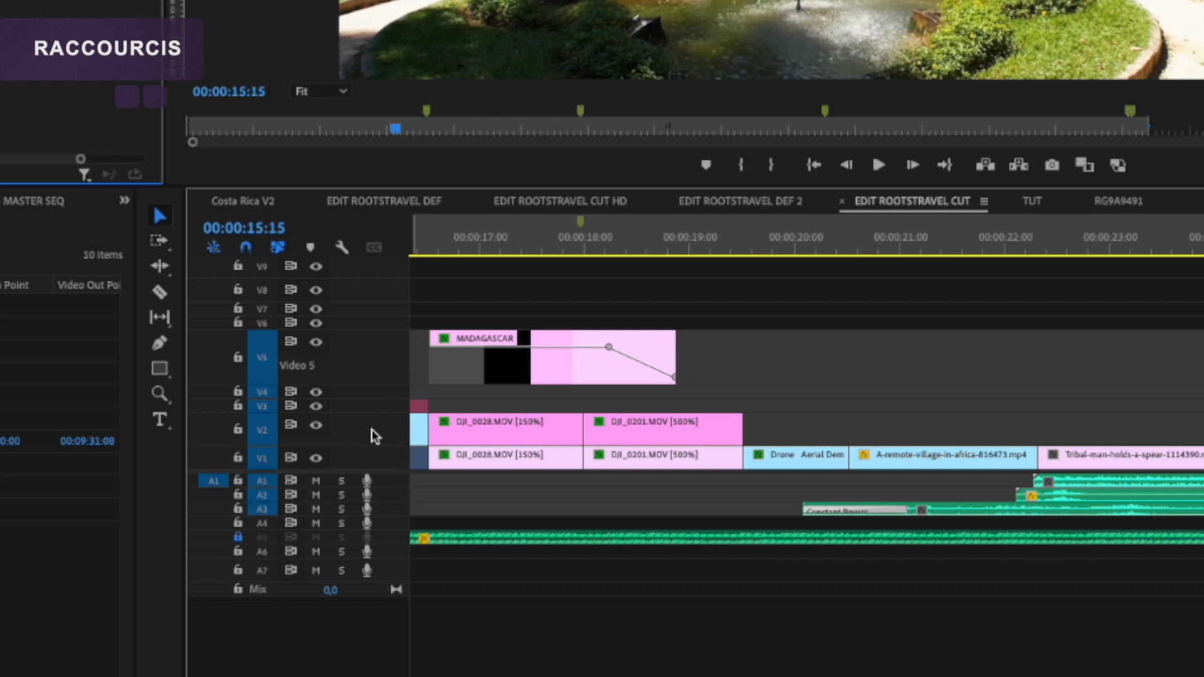
Step: Expand and shrink track V2, and resize all video tracks together down to their minimum height
{"action": "scroll", "coordinate": [371, 429], "scroll_direction": "up", "scroll_amount": 5, "text": "alt"}
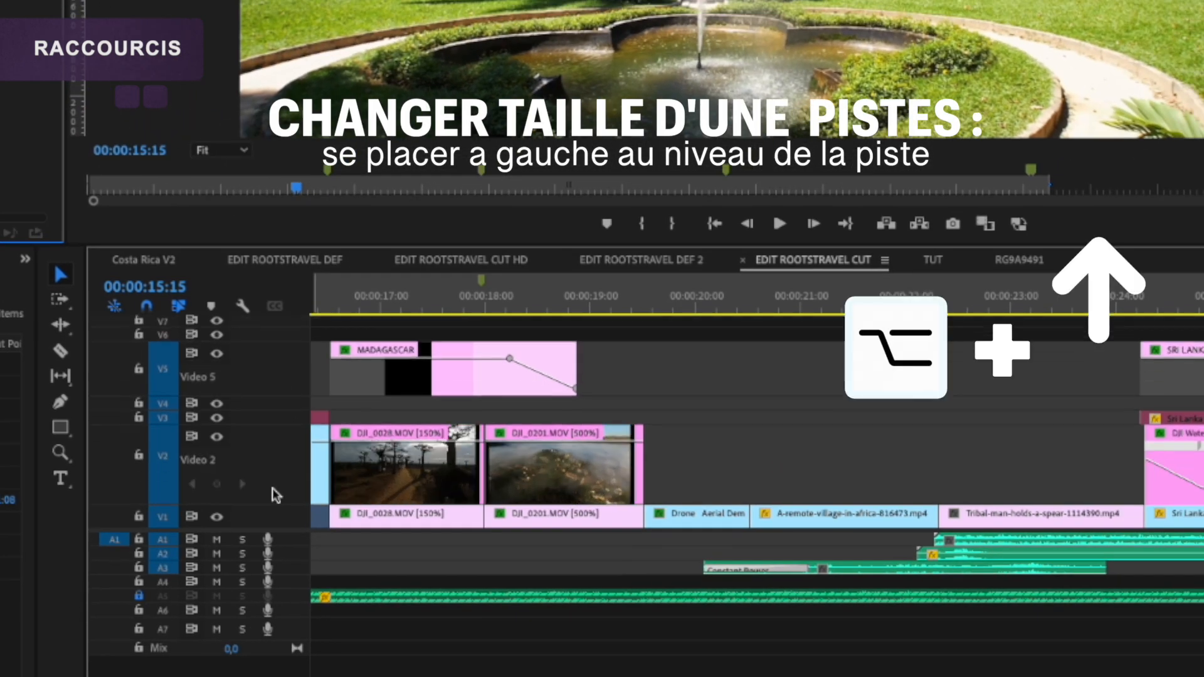
{"action": "scroll", "coordinate": [273, 457], "scroll_direction": "down", "scroll_amount": 6, "text": "alt"}
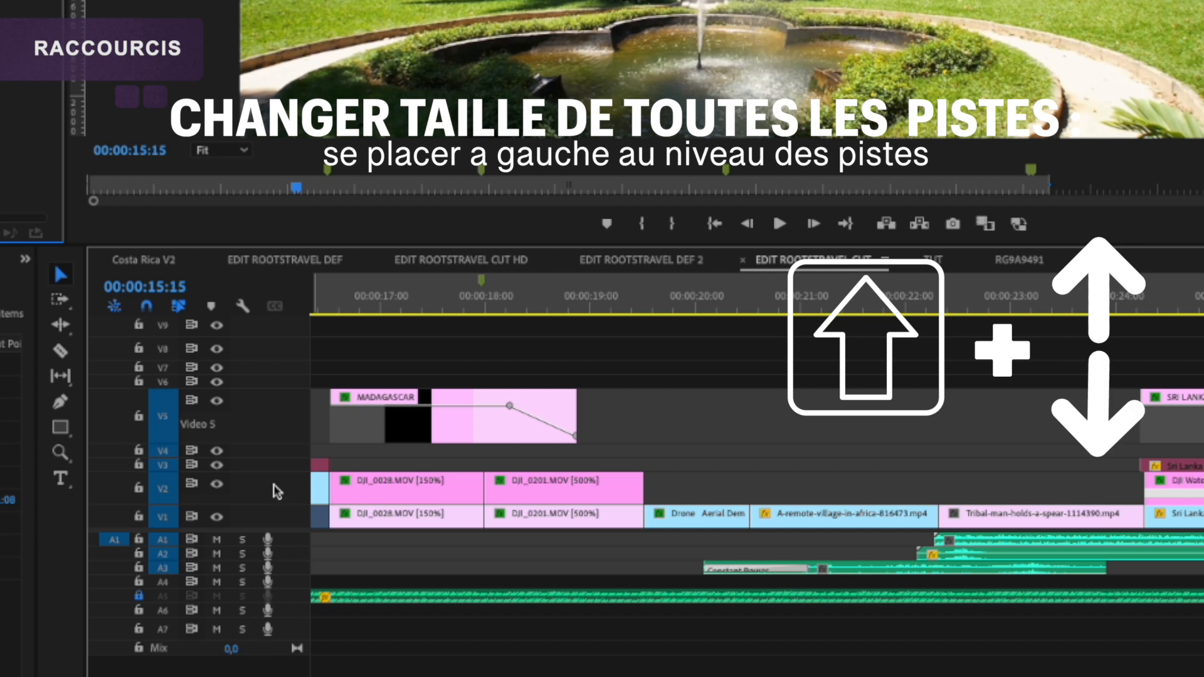
{"action": "scroll", "coordinate": [274, 492], "scroll_direction": "up", "scroll_amount": 5, "text": "shift"}
{"action": "scroll", "coordinate": [274, 492], "scroll_direction": "down", "scroll_amount": 5, "text": "shift"}
{"action": "scroll", "coordinate": [274, 492], "scroll_direction": "up", "scroll_amount": 5, "text": "shift"}
{"action": "scroll", "coordinate": [274, 491], "scroll_direction": "down", "scroll_amount": 5, "text": "shift"}
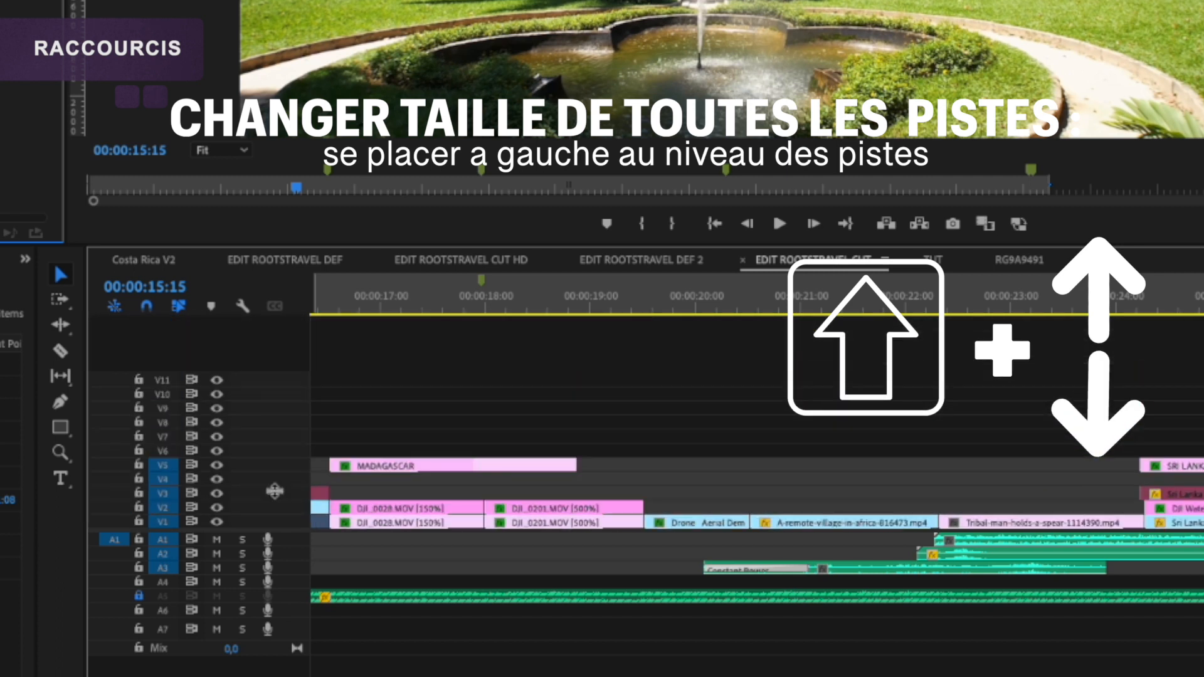
{"action": "scroll", "coordinate": [291, 562], "scroll_direction": "up", "scroll_amount": 5, "text": "shift"}
{"action": "scroll", "coordinate": [291, 562], "scroll_direction": "down", "scroll_amount": 5, "text": "shift"}
{"action": "scroll", "coordinate": [291, 562], "scroll_direction": "up", "scroll_amount": 5, "text": "shift"}
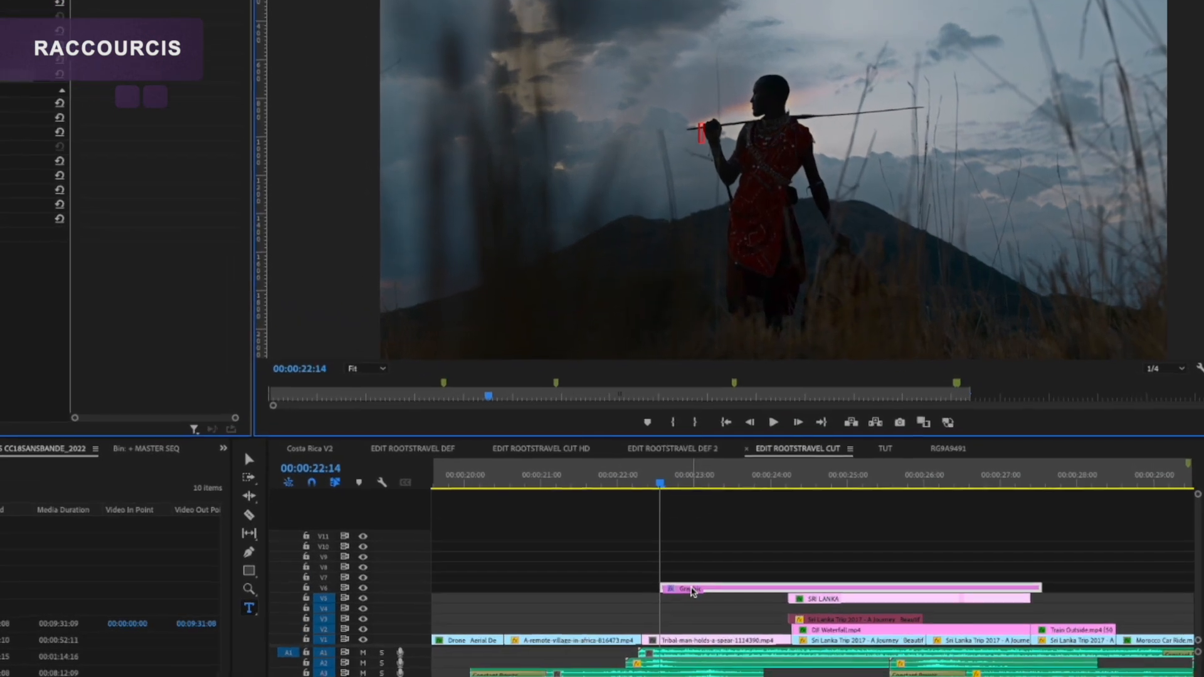
Step: Reposition and shorten the text graphic on V6 to start at about 00:00:21:08, and enter the text "titre"
{"action": "left_click", "coordinate": [787, 507]}
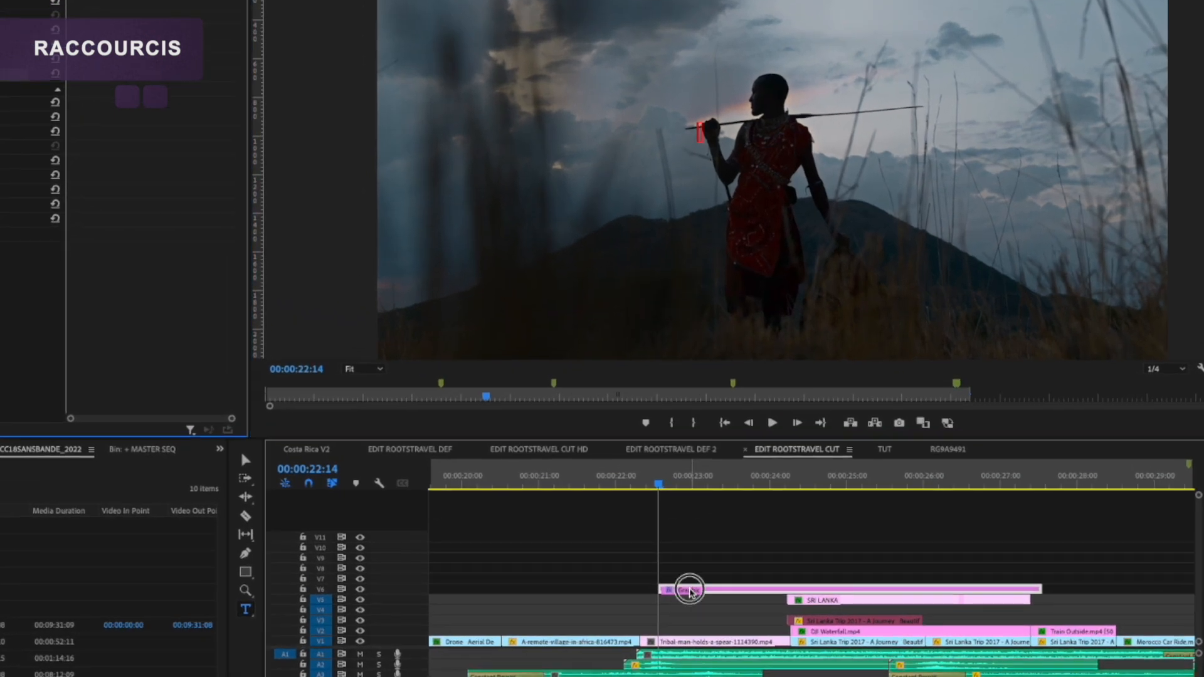
{"action": "left_click_drag", "start_coordinate": [954, 590], "coordinate": [762, 589]}
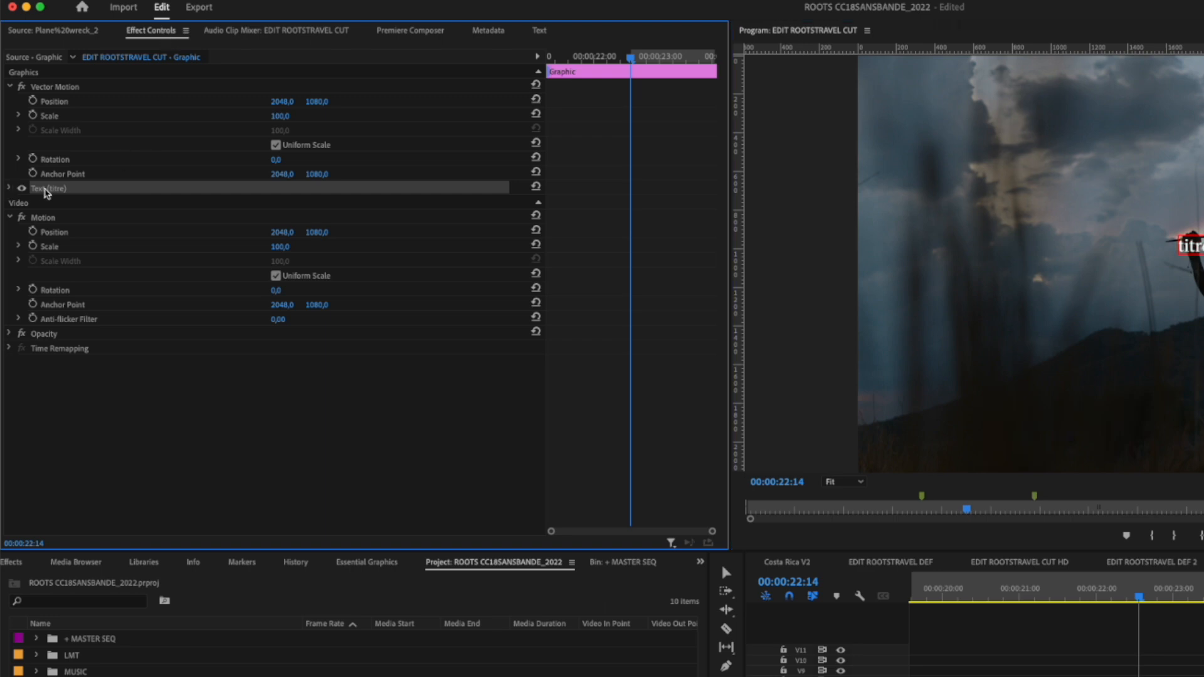
Step: Set the title text's font to Muli ExtraLight with a size of 400
{"action": "left_click", "coordinate": [9, 188]}
{"action": "left_click", "coordinate": [122, 233]}
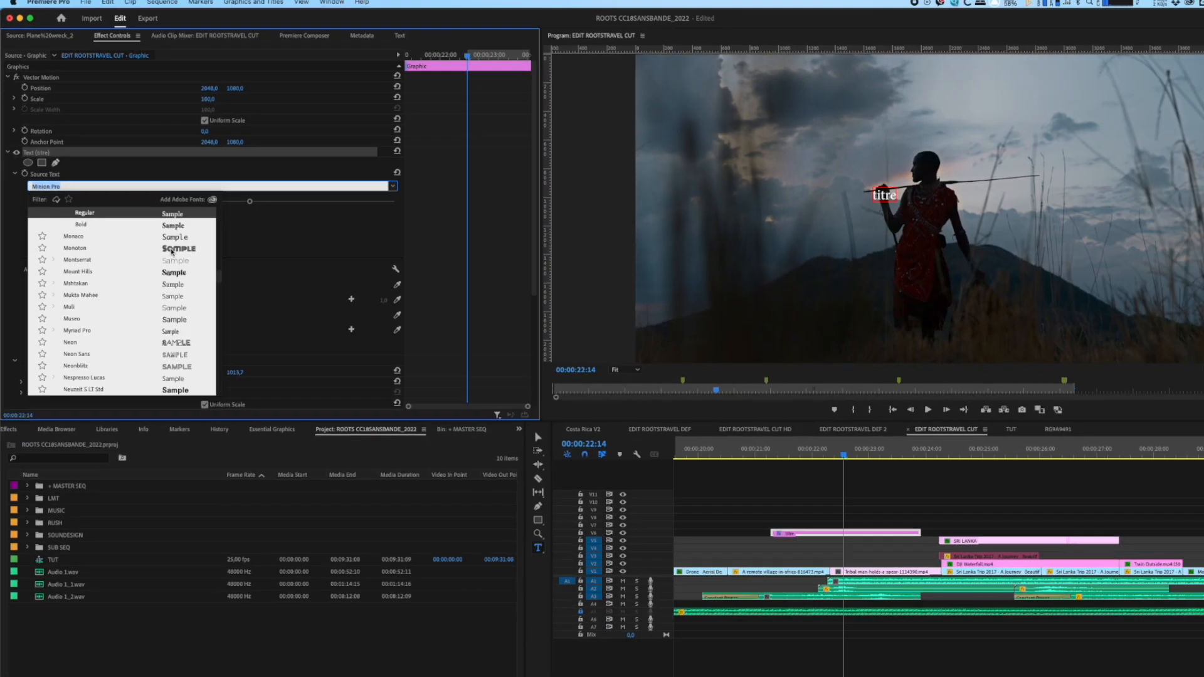
{"action": "left_click", "coordinate": [234, 318]}
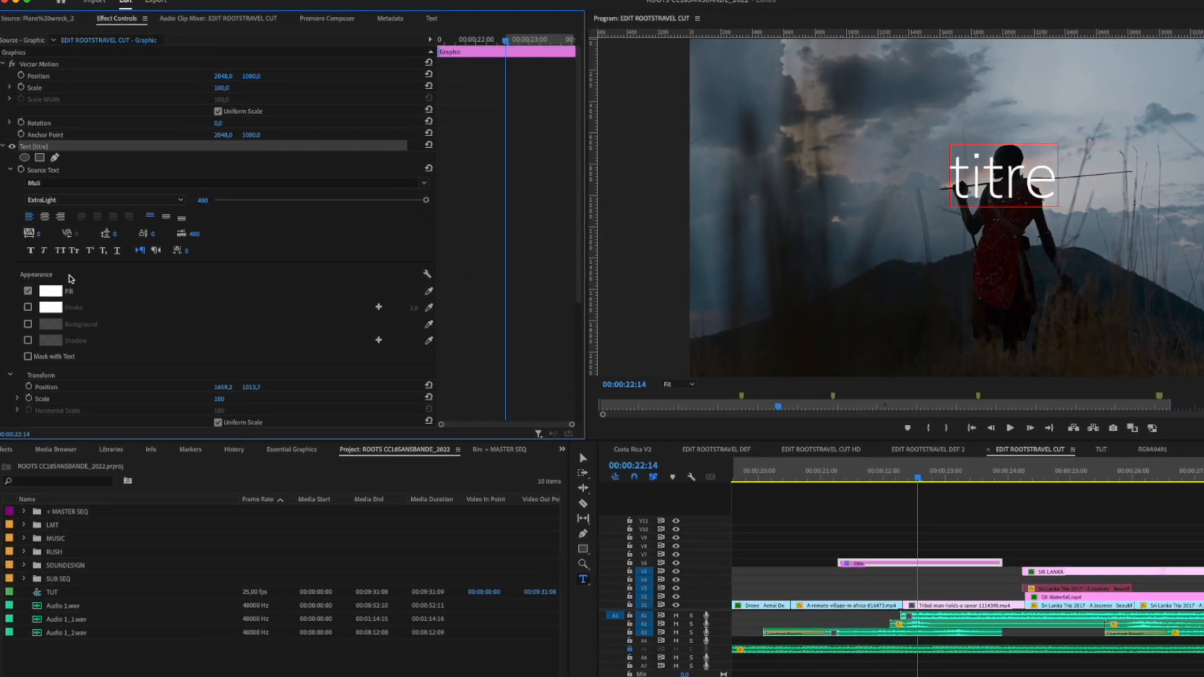
Step: Try the Faux Bold and All Caps styles on the title text
{"action": "left_click", "coordinate": [34, 252]}
{"action": "left_click", "coordinate": [60, 252]}
{"action": "left_click", "coordinate": [59, 252]}
Step: Enable a white 1.0 stroke and a shadow on the title, try a background, and adjust the shadow settings
{"action": "left_click", "coordinate": [28, 307]}
{"action": "left_click", "coordinate": [27, 323]}
{"action": "left_click", "coordinate": [27, 323]}
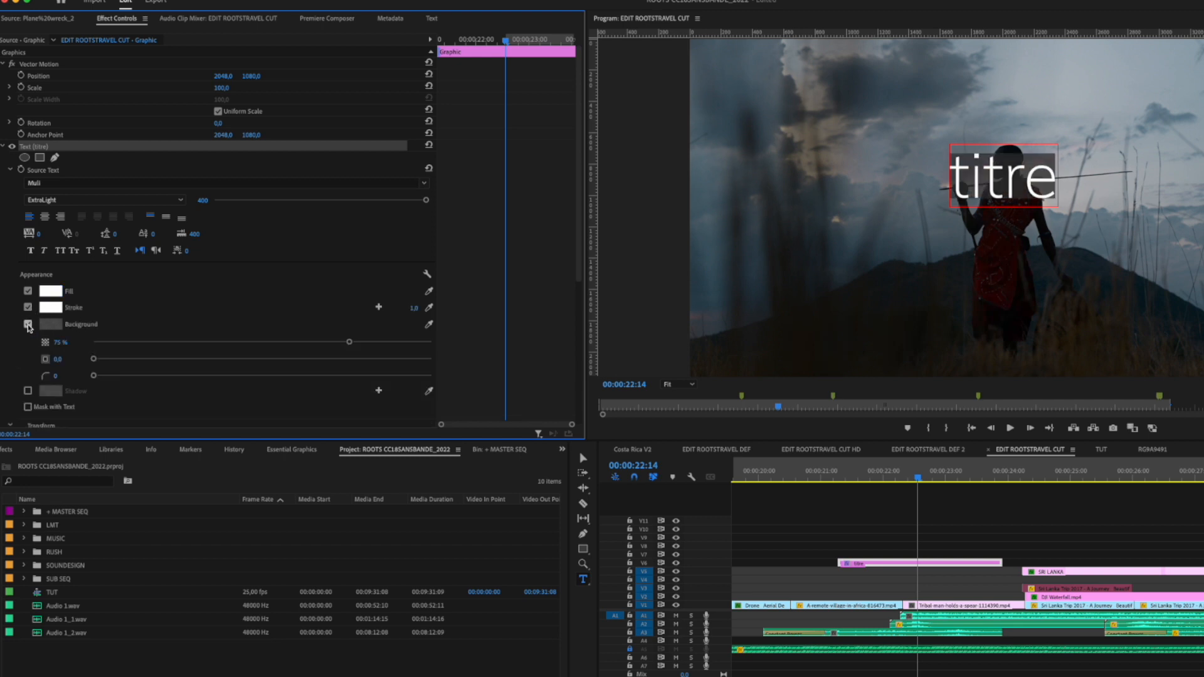
{"action": "left_click", "coordinate": [28, 340]}
{"action": "mouse_move", "coordinate": [350, 358]}
{"action": "left_mouse_down"}
{"action": "mouse_move", "coordinate": [373, 353]}
{"action": "mouse_move", "coordinate": [352, 357]}
{"action": "left_mouse_up"}
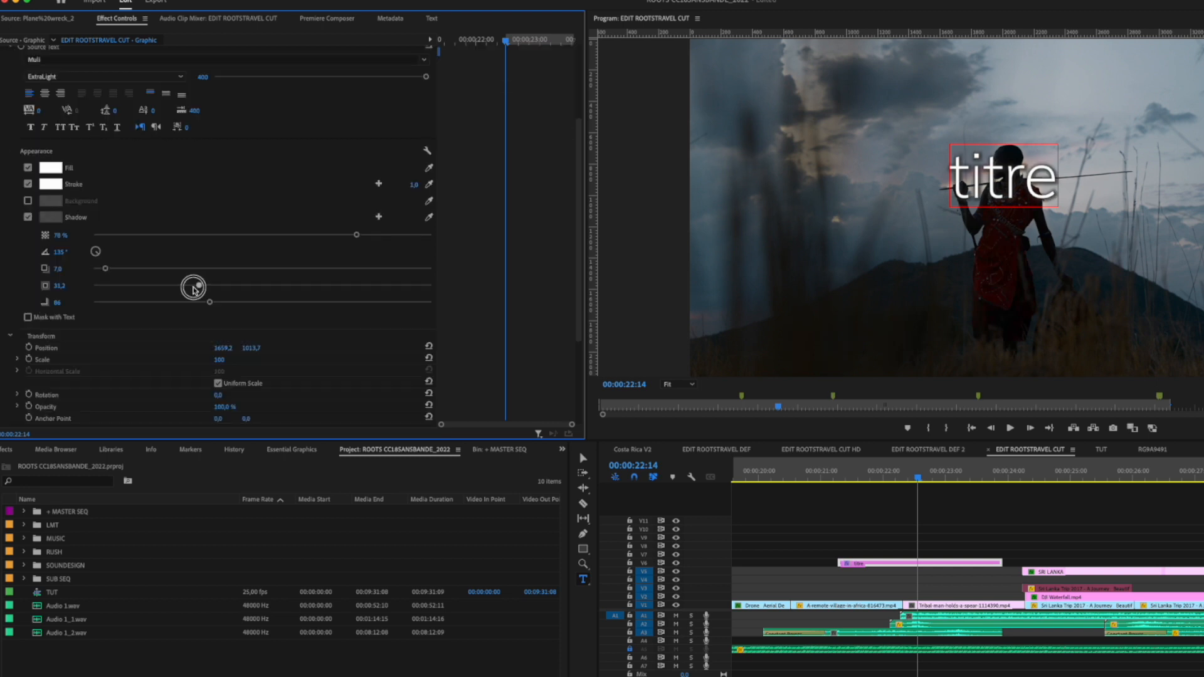
{"action": "mouse_move", "coordinate": [194, 288]}
{"action": "left_mouse_down"}
{"action": "mouse_move", "coordinate": [180, 283]}
{"action": "mouse_move", "coordinate": [314, 286]}
{"action": "mouse_move", "coordinate": [173, 288]}
{"action": "left_mouse_up"}
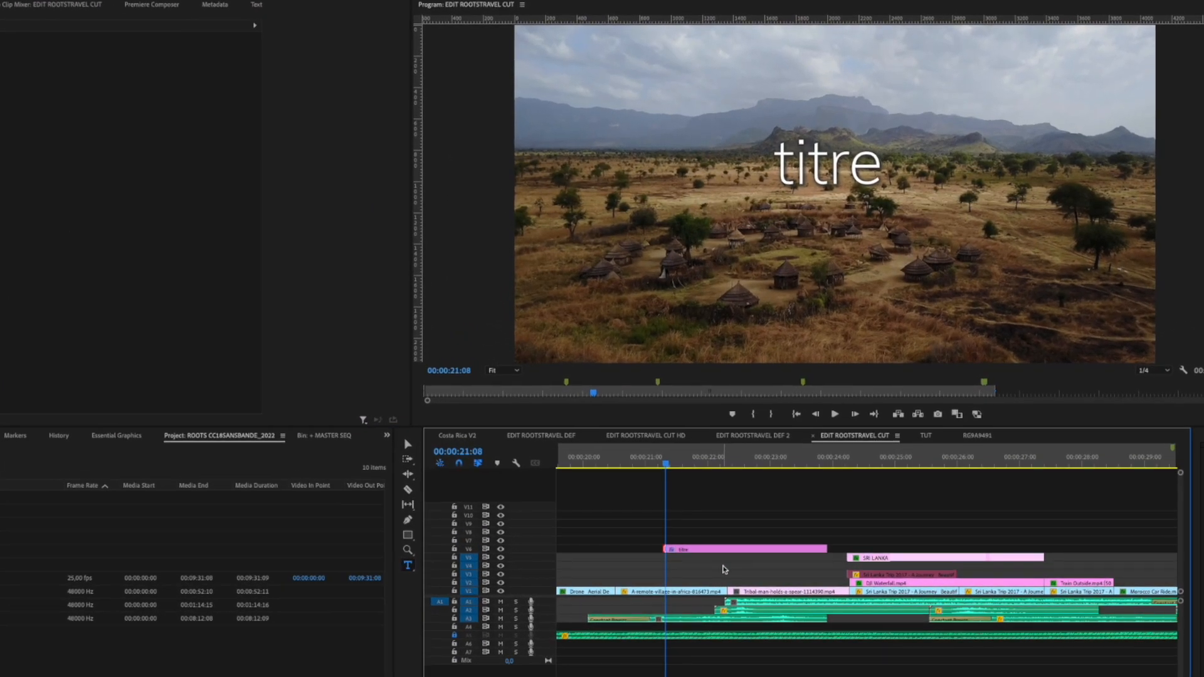
Step: Apply the default video transition to the start and end of the "titre" clip and play back the fades
{"action": "key", "text": "super+d"}
{"action": "key", "text": "space"}
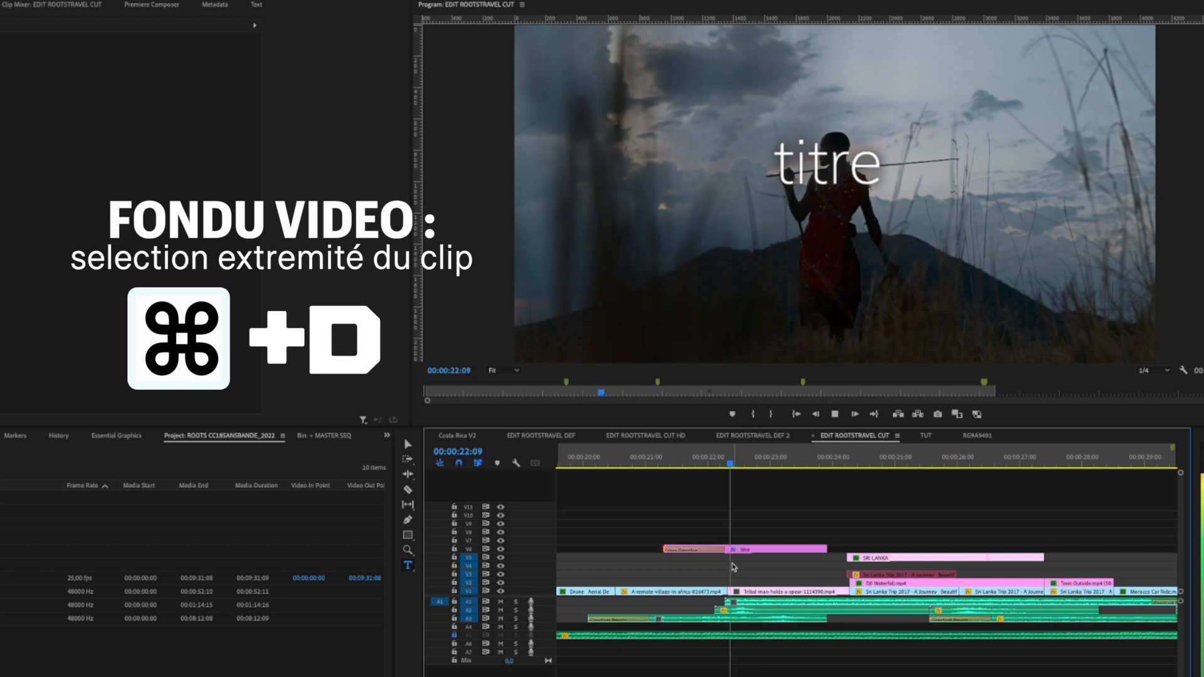
{"action": "key", "text": "space"}
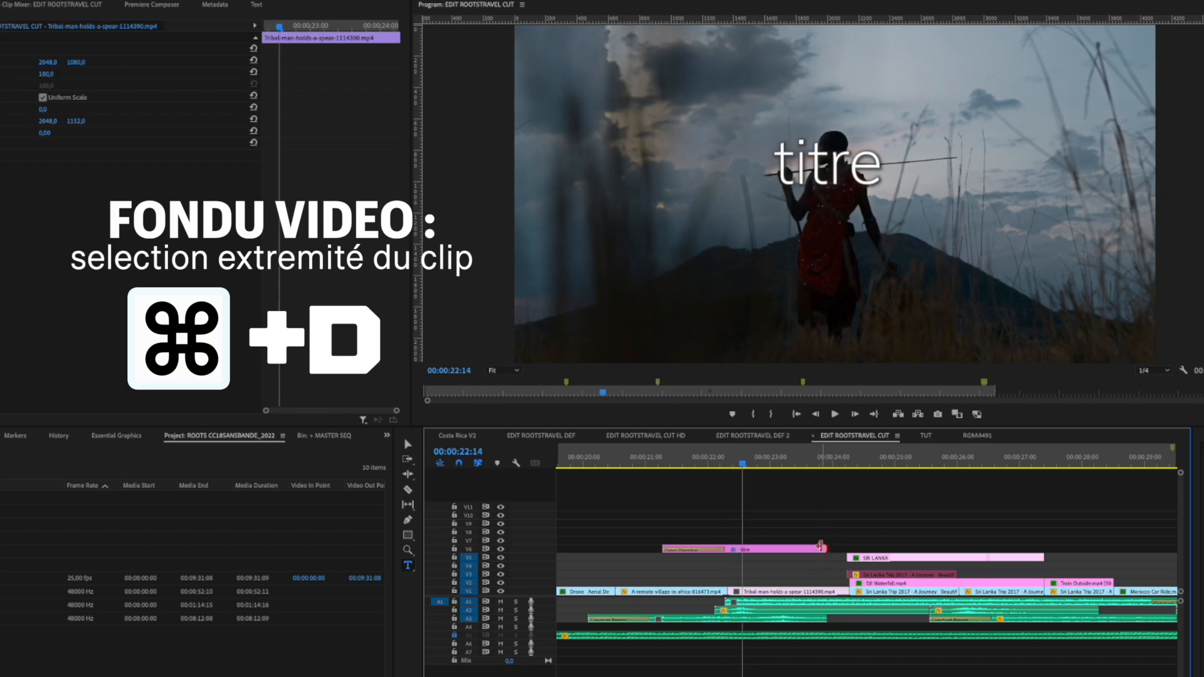
{"action": "left_click", "coordinate": [821, 547]}
{"action": "key", "text": "super+d"}
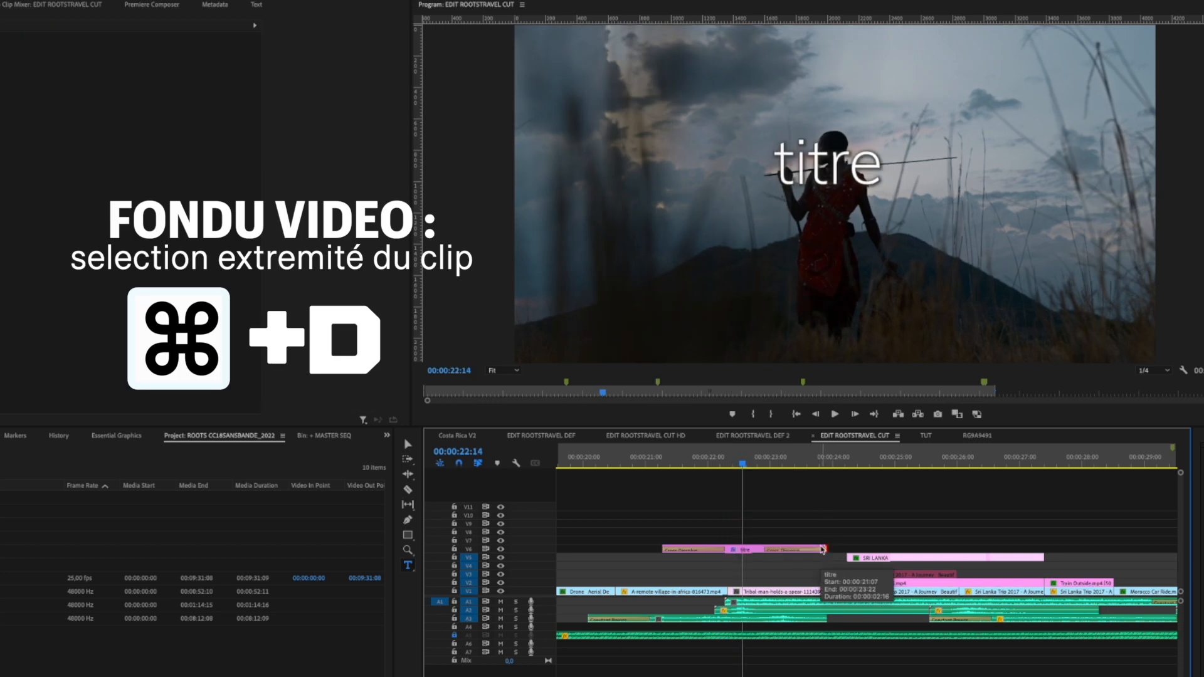
{"action": "key", "text": "space"}
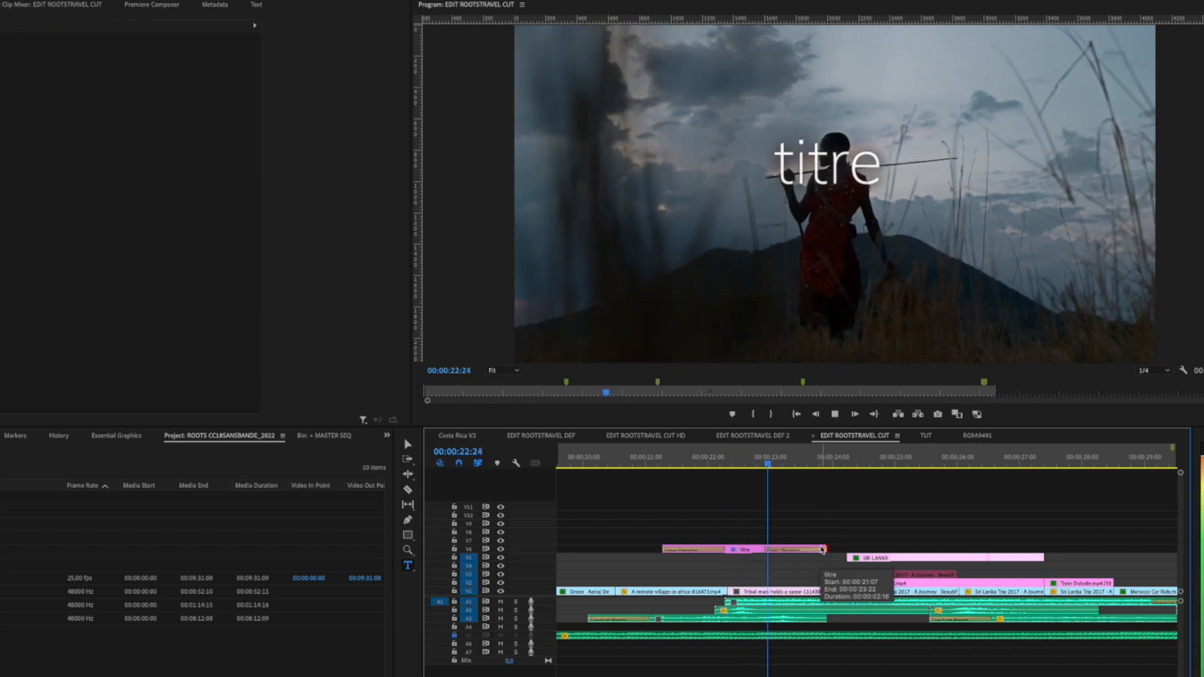
{"action": "key", "text": "space"}
{"action": "left_click", "coordinate": [613, 463]}
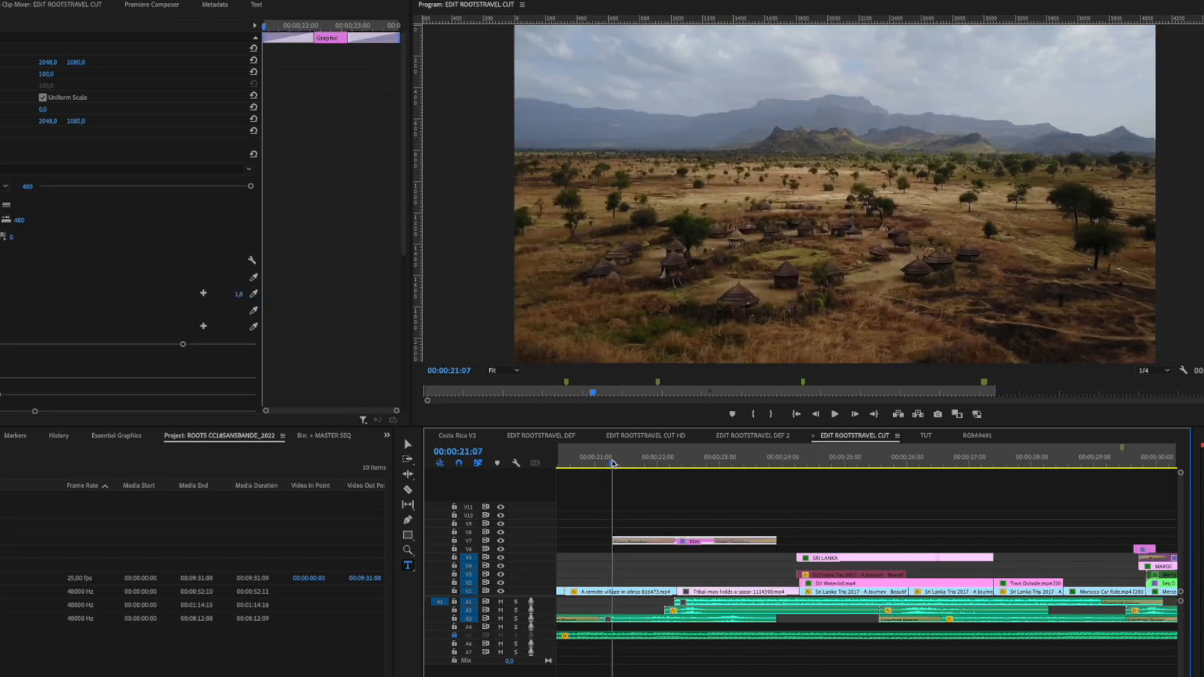
Step: Try trimming the start of the A-remote-village clip by hand and shifting the clip back to close the gap
{"action": "scroll", "coordinate": [633, 493], "scroll_direction": "left", "scroll_amount": 3}
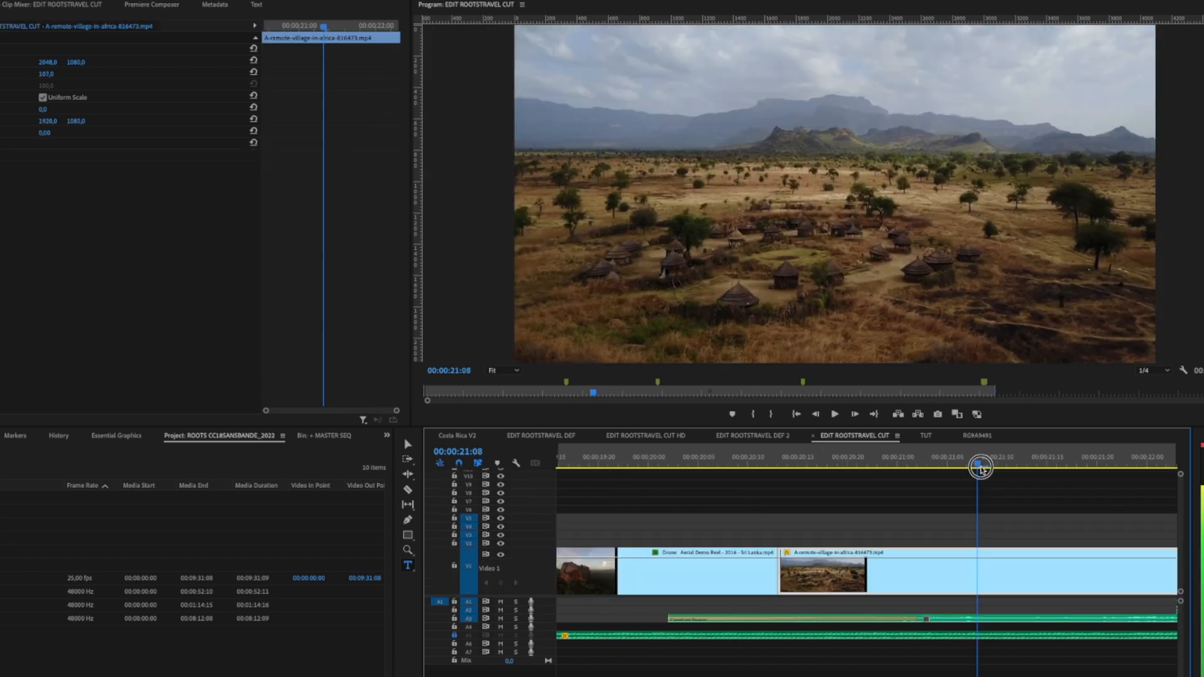
{"action": "mouse_move", "coordinate": [981, 466]}
{"action": "left_mouse_down"}
{"action": "mouse_move", "coordinate": [811, 472]}
{"action": "mouse_move", "coordinate": [979, 482]}
{"action": "left_mouse_up"}
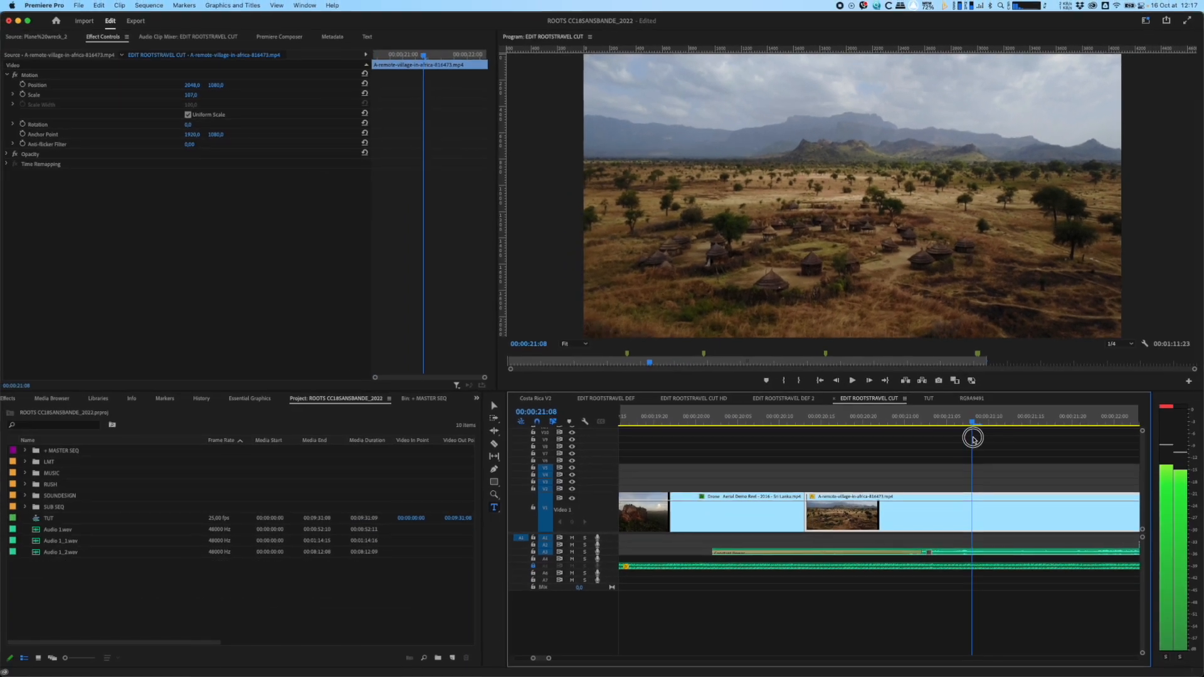
{"action": "key", "text": "minus"}
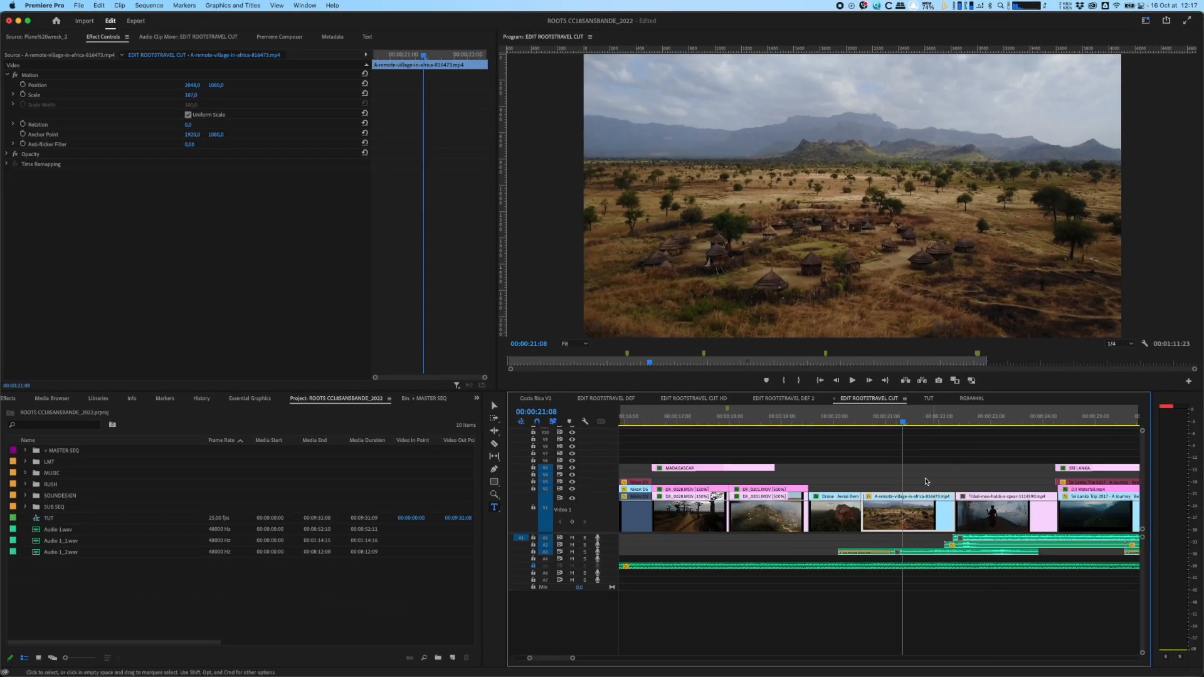
{"action": "left_click", "coordinate": [891, 421]}
{"action": "left_click_drag", "start_coordinate": [865, 514], "coordinate": [911, 525]}
{"action": "left_click_drag", "start_coordinate": [908, 464], "coordinate": [1083, 551]}
{"action": "left_click_drag", "start_coordinate": [907, 525], "coordinate": [879, 527]}
{"action": "key", "text": "super+z"}
{"action": "key", "text": "super+z"}
Step: Try ripple-trimming the start of the A-remote-village clip to the playhead at 00:00:21:02
{"action": "left_click", "coordinate": [891, 422]}
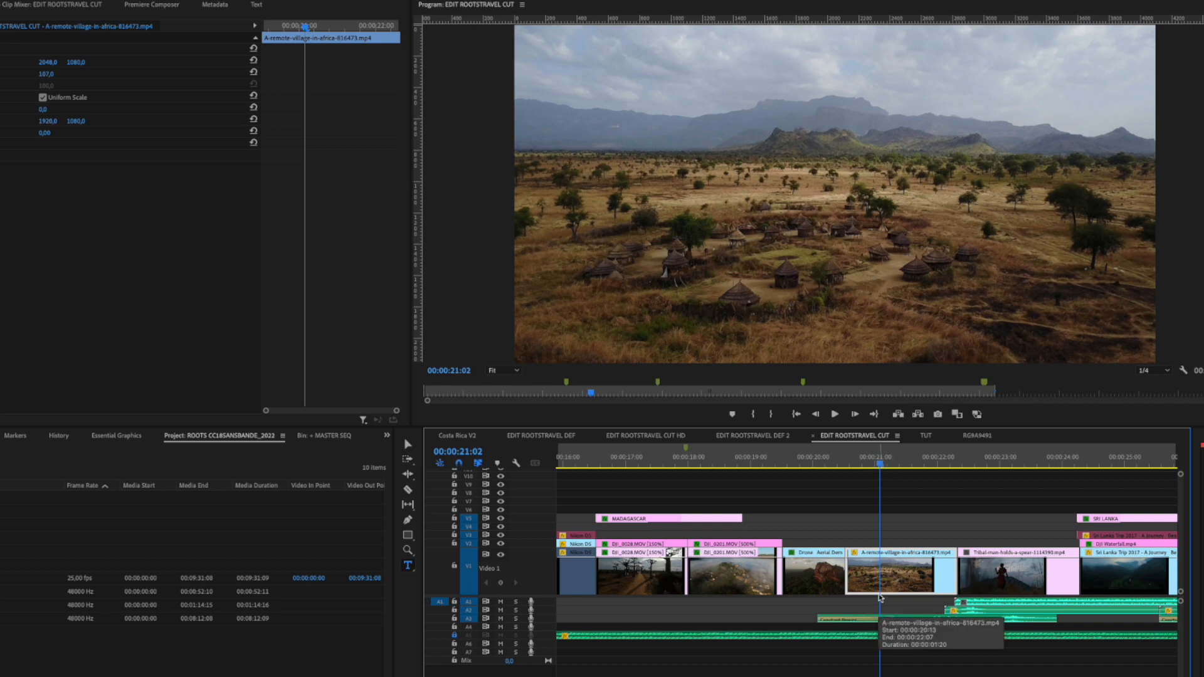
{"action": "key", "text": "q"}
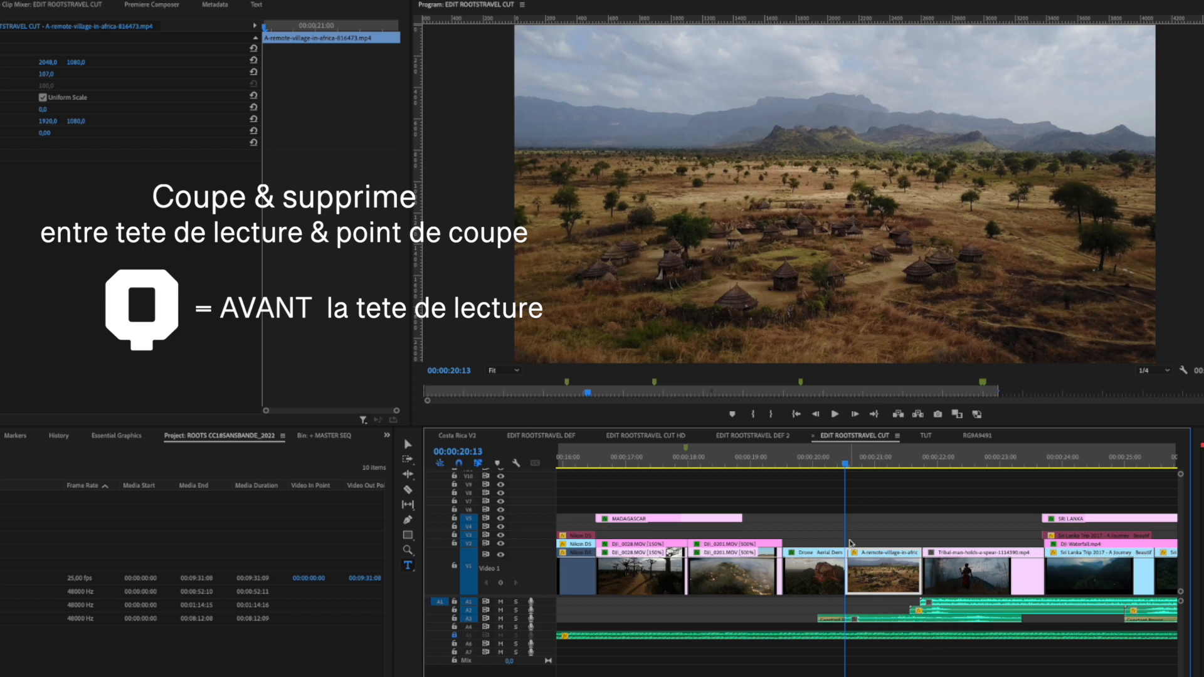
{"action": "key", "text": "ctrl+z"}
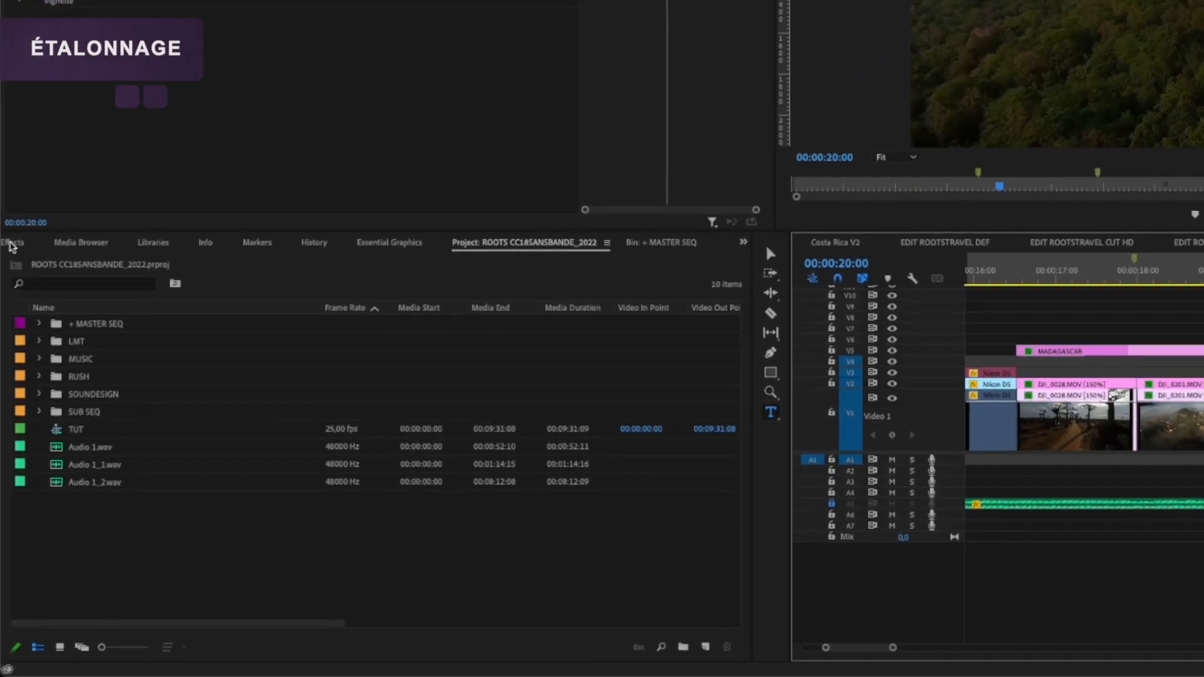
Step: Search the effects for "LUMETR" and apply Lumetri Color to the Sri Lanka drone clip
{"action": "left_click", "coordinate": [8, 364]}
{"action": "type", "text": "LUMETR"}
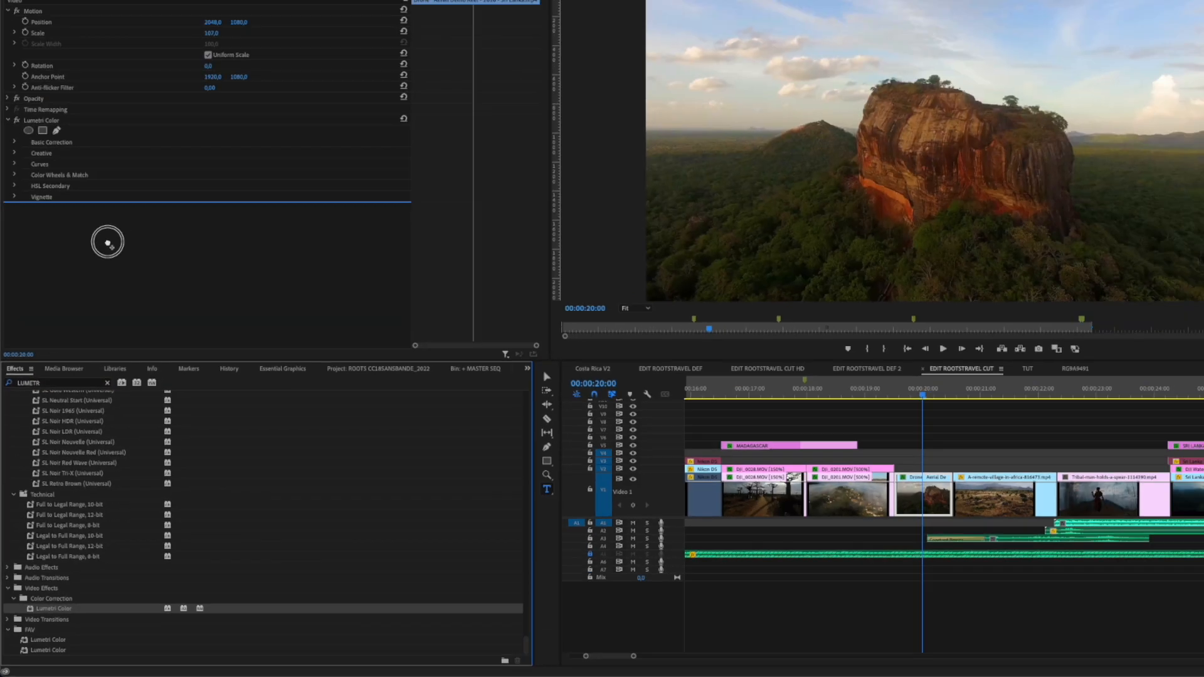
{"action": "left_click_drag", "start_coordinate": [108, 243], "coordinate": [107, 244]}
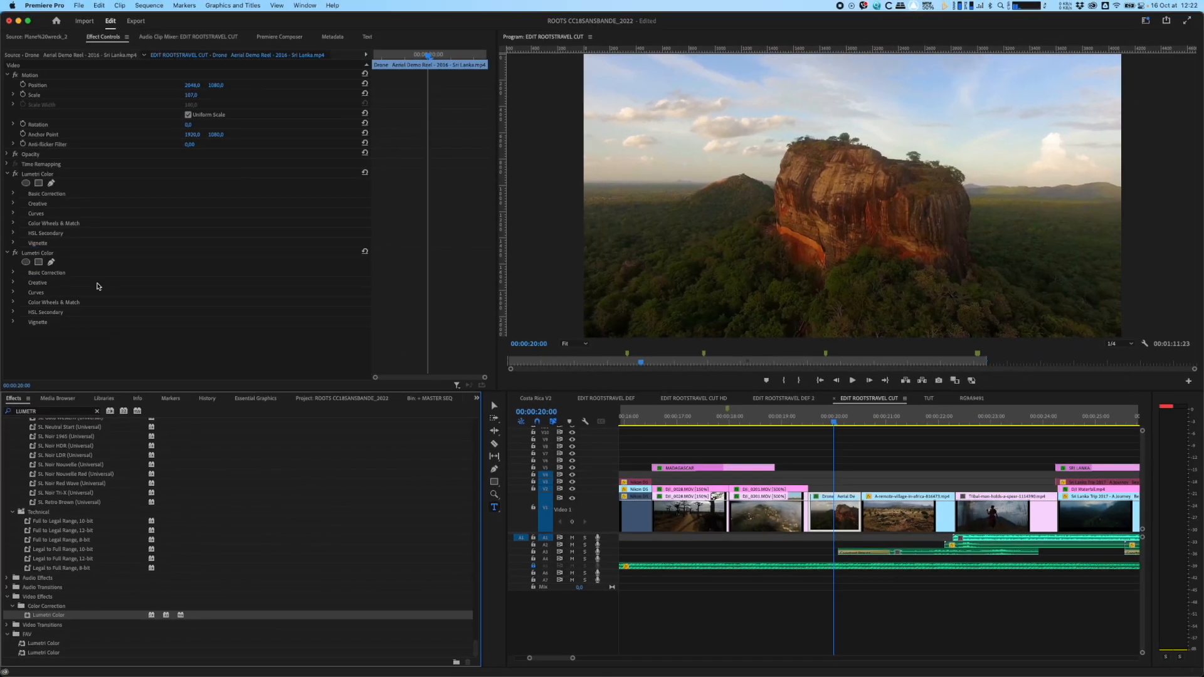
Step: Try raising the Exposure in the Basic Correction of the drone clip's second Lumetri Color effect
{"action": "left_click", "coordinate": [41, 255]}
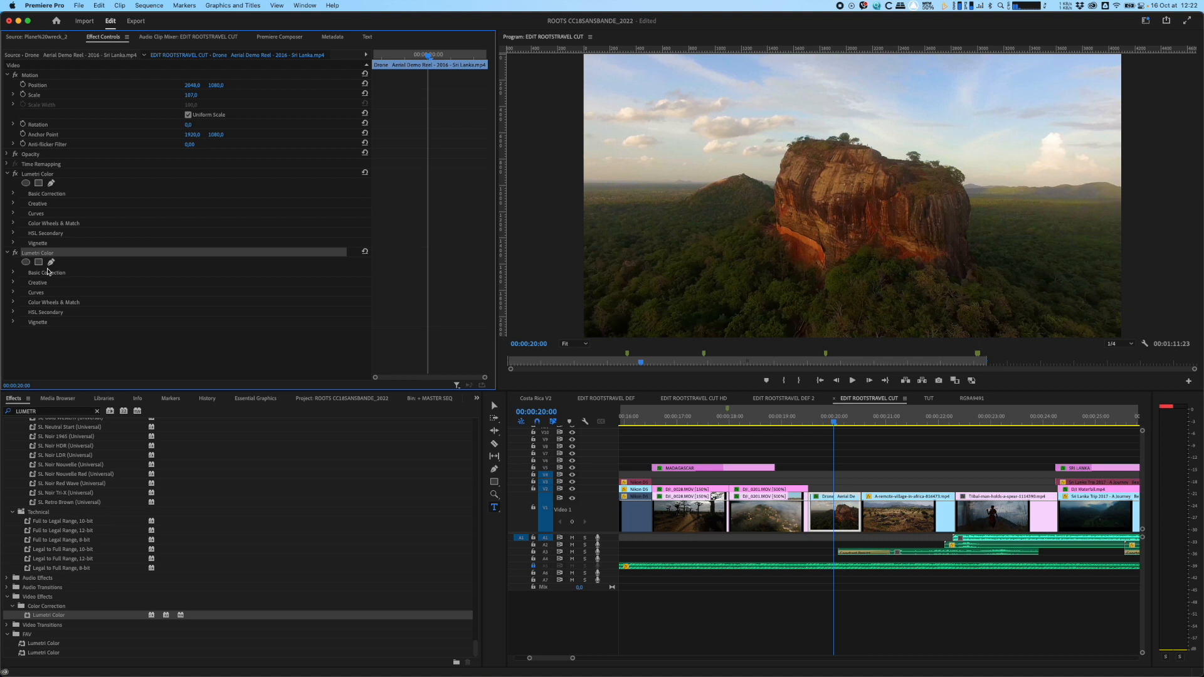
{"action": "left_click", "coordinate": [13, 274]}
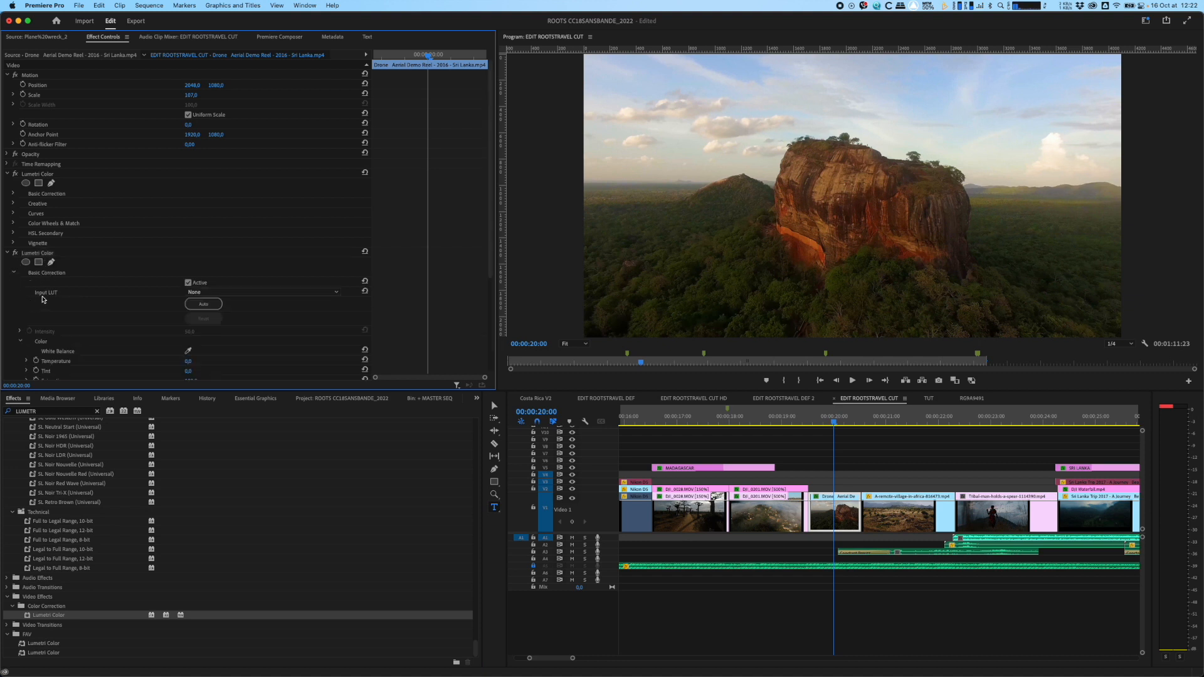
{"action": "scroll", "coordinate": [90, 296], "scroll_direction": "down", "scroll_amount": 4}
{"action": "left_click_drag", "start_coordinate": [185, 253], "coordinate": [252, 249]}
{"action": "mouse_move", "coordinate": [189, 288]}
{"action": "left_mouse_down"}
{"action": "mouse_move", "coordinate": [216, 288]}
{"action": "mouse_move", "coordinate": [202, 289]}
{"action": "left_mouse_up"}
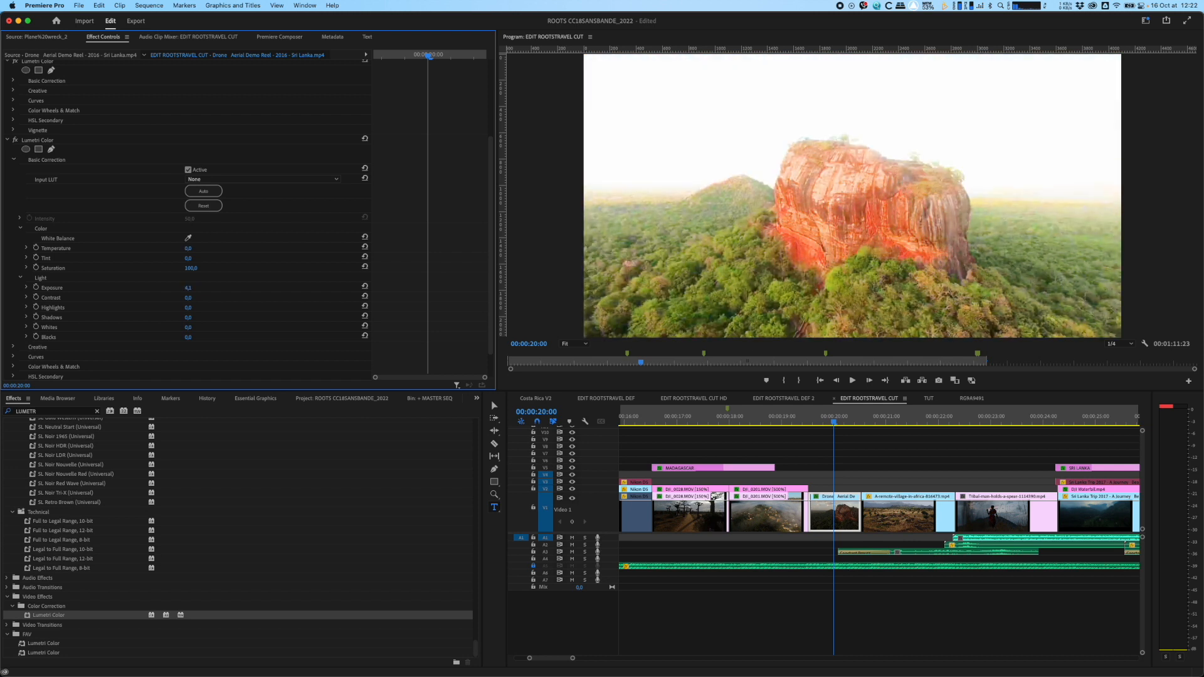
{"action": "key", "text": "super+z"}
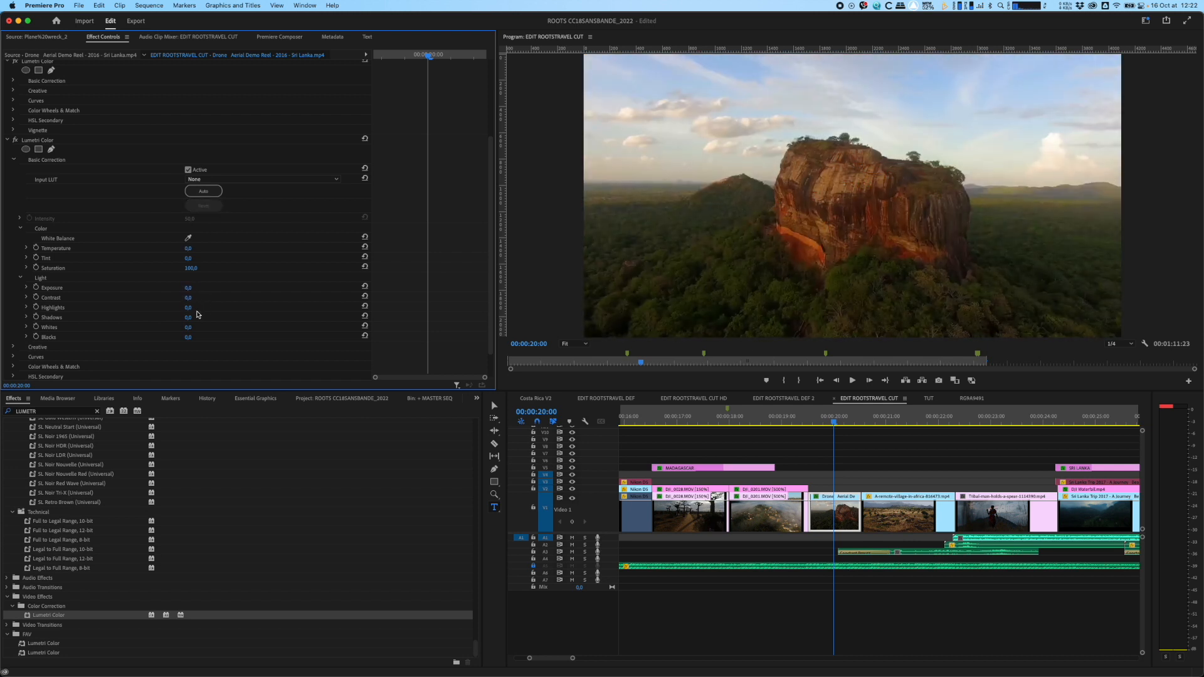
{"action": "left_click", "coordinate": [45, 122]}
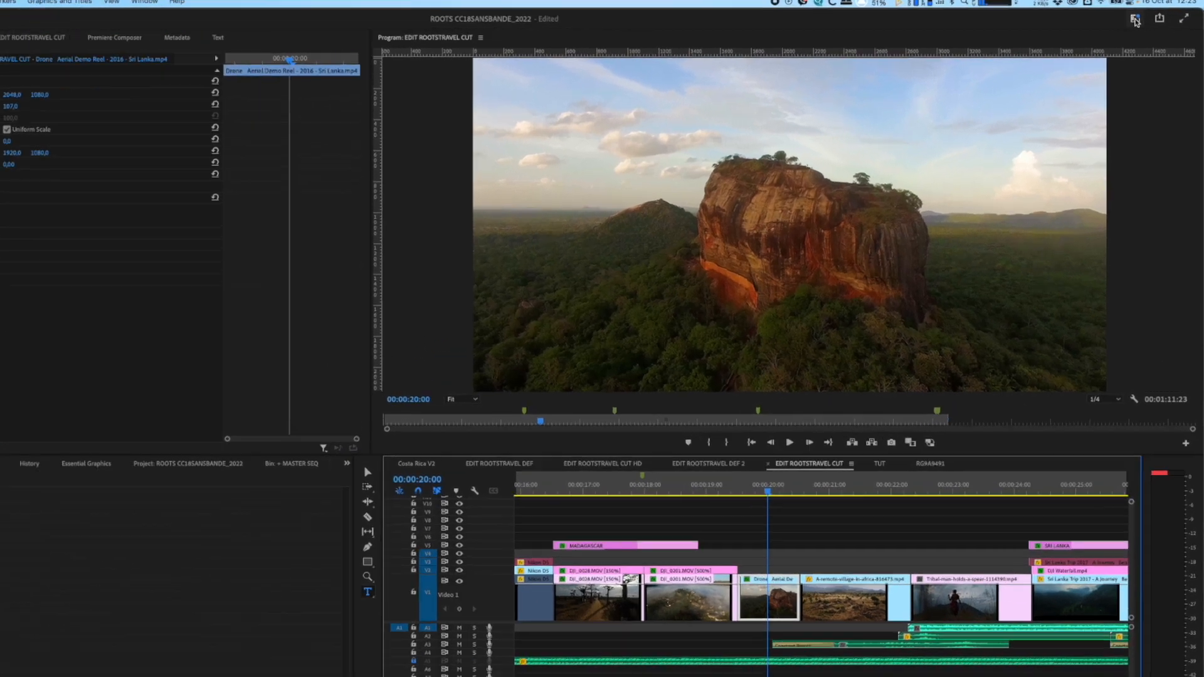
Step: Switch to the Color workspace and set the A-remote-village clip's Temperature to 27.5 and Exposure to 0.5
{"action": "left_click", "coordinate": [1145, 21]}
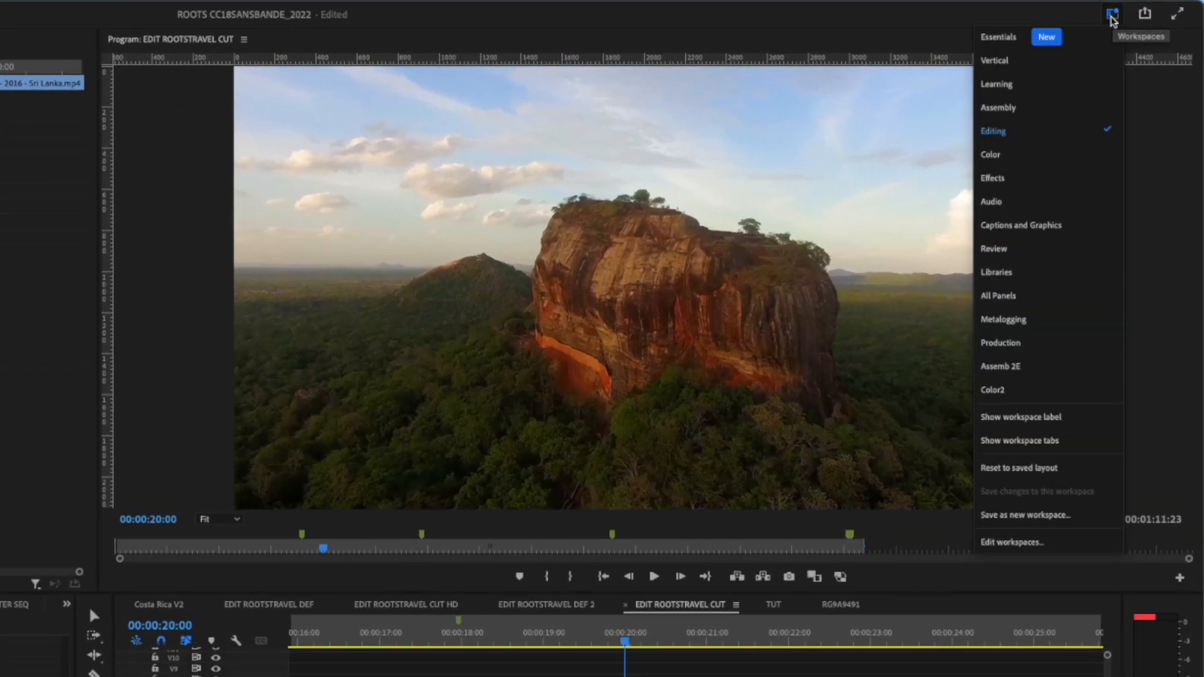
{"action": "left_click", "coordinate": [1004, 155]}
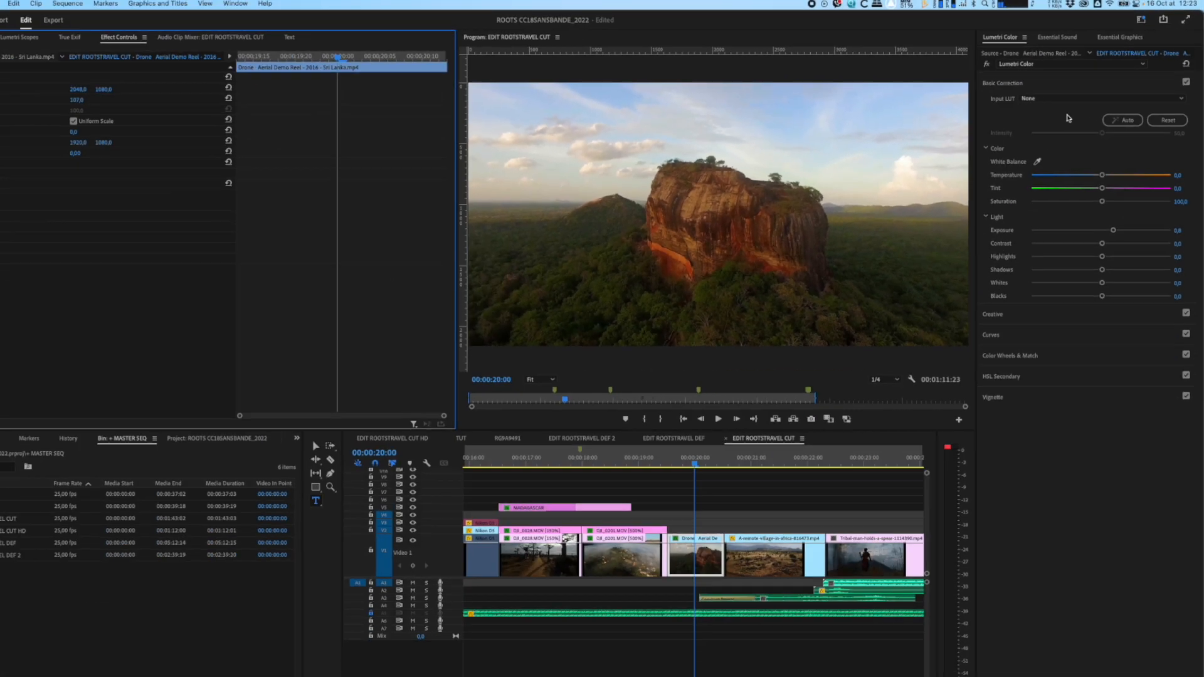
{"action": "left_click_drag", "start_coordinate": [776, 438], "coordinate": [796, 433]}
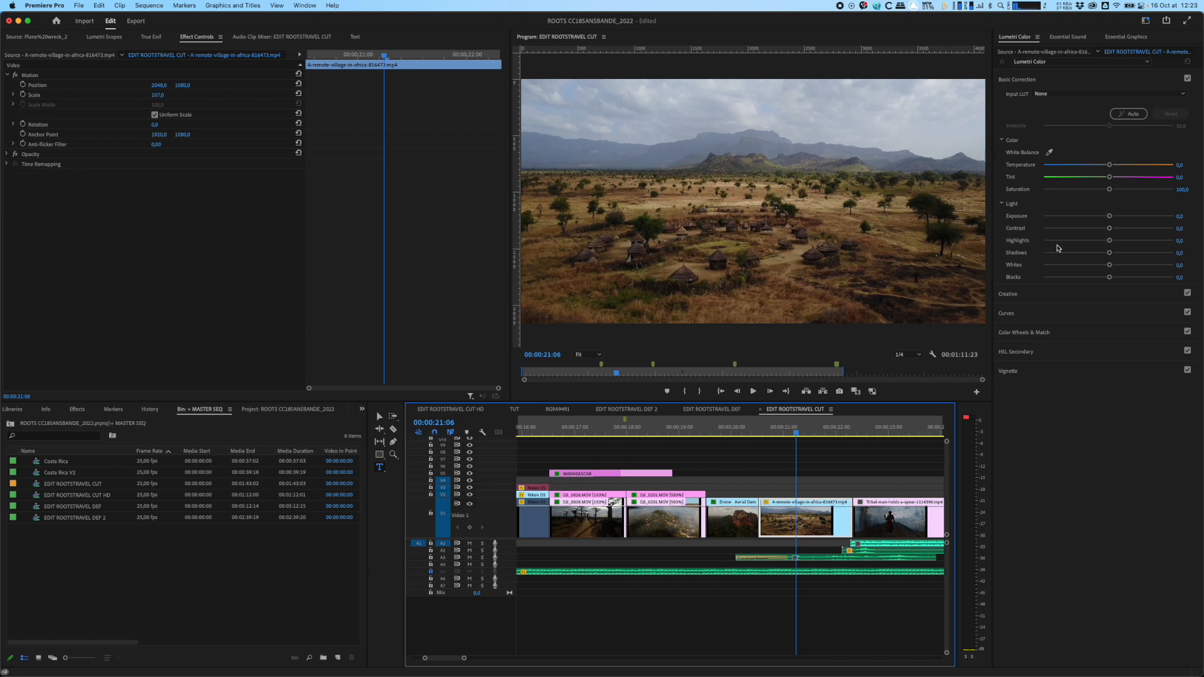
{"action": "left_click_drag", "start_coordinate": [1116, 166], "coordinate": [1128, 165]}
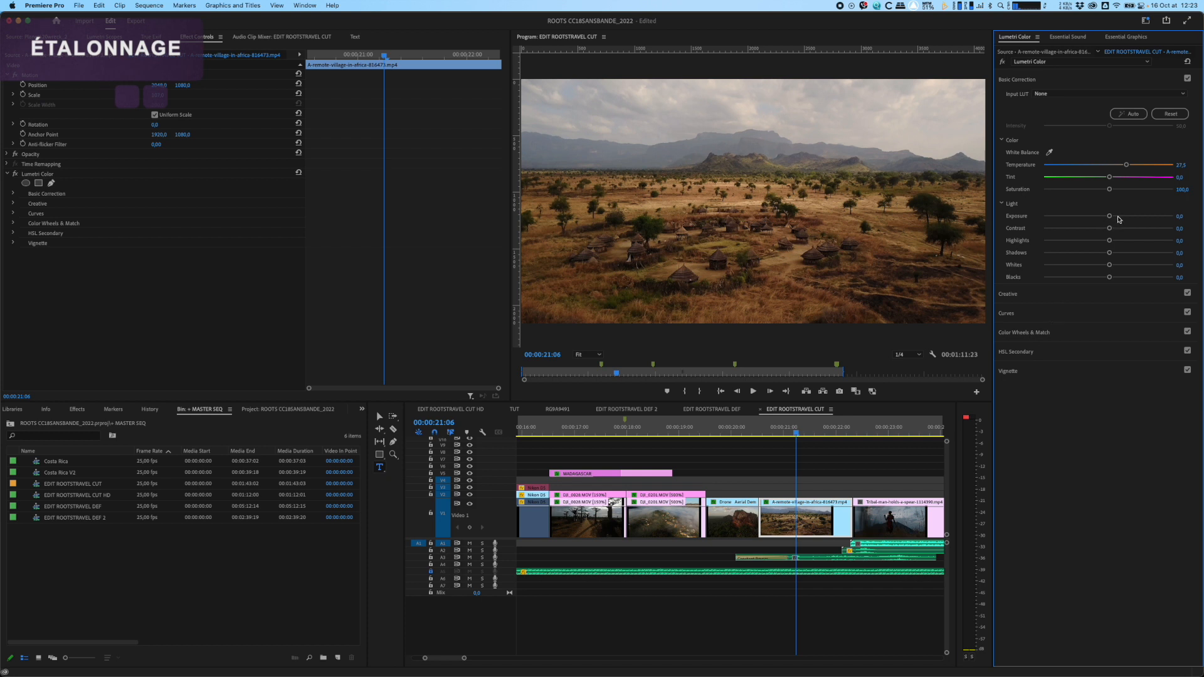
Step: Increase the Saturation and Vibrance in the Creative adjustments of the A-remote-village clip
{"action": "left_click", "coordinate": [1041, 295]}
{"action": "left_click_drag", "start_coordinate": [1109, 288], "coordinate": [1190, 288]}
{"action": "left_click_drag", "start_coordinate": [1110, 277], "coordinate": [1121, 278]}
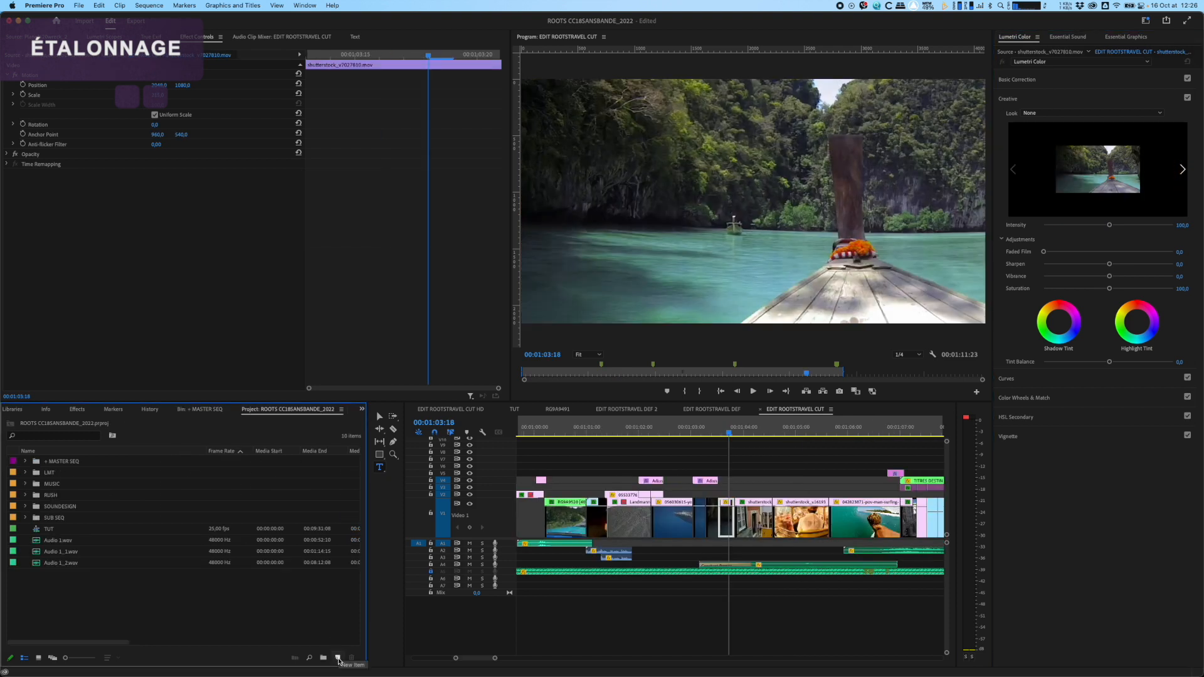
Step: Create a new adjustment layer in the project with the default settings
{"action": "left_click", "coordinate": [339, 659]}
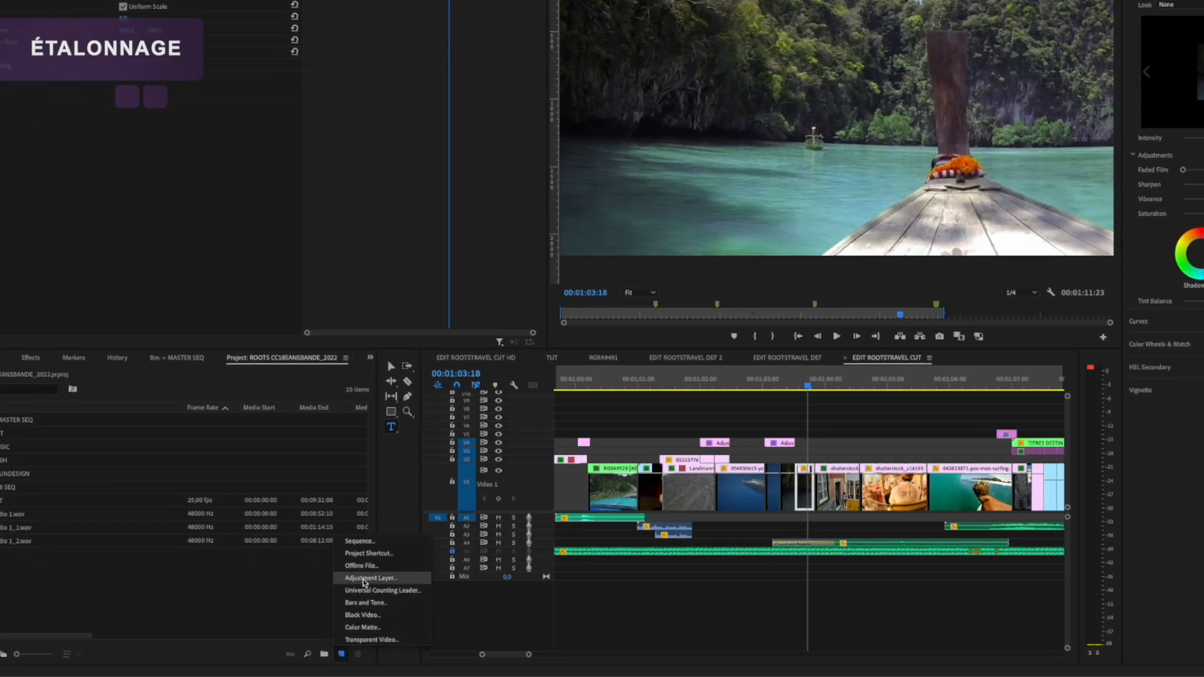
{"action": "left_click", "coordinate": [365, 581]}
{"action": "key", "text": "Return"}
Step: Place the adjustment layer on V3 above the boat clip near 00:01:03:18, adjust its extent and scrub over it
{"action": "left_click_drag", "start_coordinate": [22, 433], "coordinate": [755, 444]}
{"action": "left_click_drag", "start_coordinate": [755, 445], "coordinate": [672, 417]}
{"action": "left_click_drag", "start_coordinate": [673, 418], "coordinate": [801, 417]}
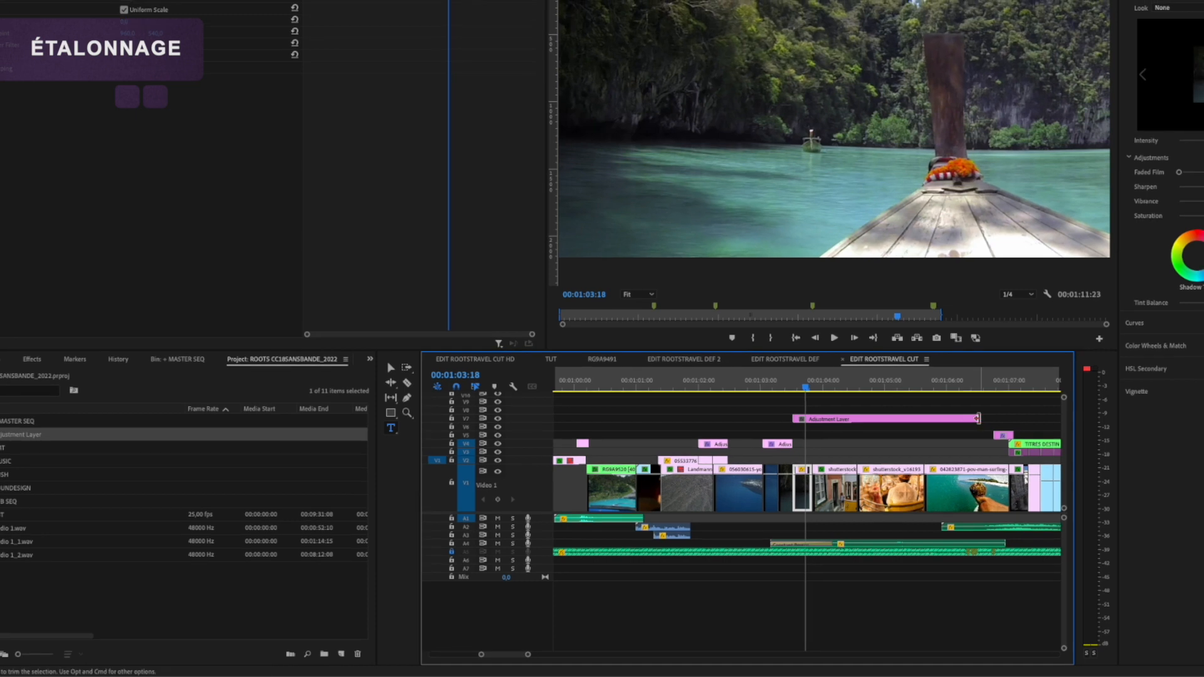
{"action": "left_click_drag", "start_coordinate": [983, 417], "coordinate": [936, 417]}
{"action": "left_click_drag", "start_coordinate": [848, 455], "coordinate": [782, 456]}
{"action": "left_click_drag", "start_coordinate": [740, 455], "coordinate": [742, 491]}
{"action": "left_click_drag", "start_coordinate": [739, 433], "coordinate": [726, 434]}
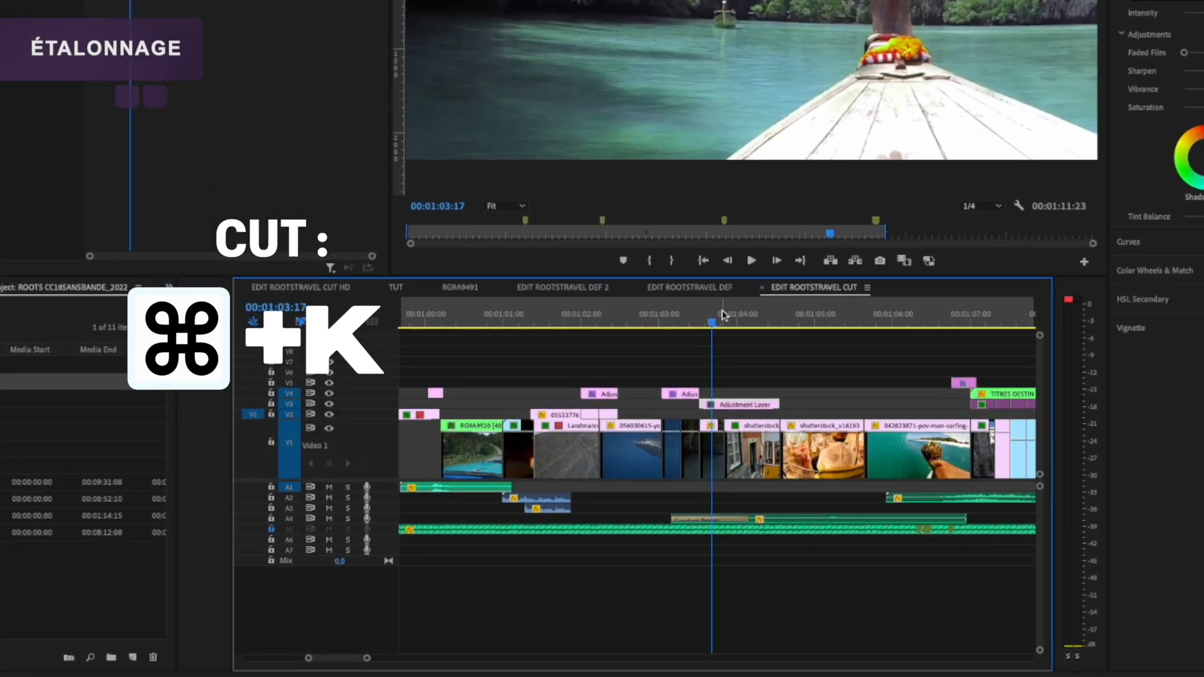
{"action": "left_click", "coordinate": [719, 321]}
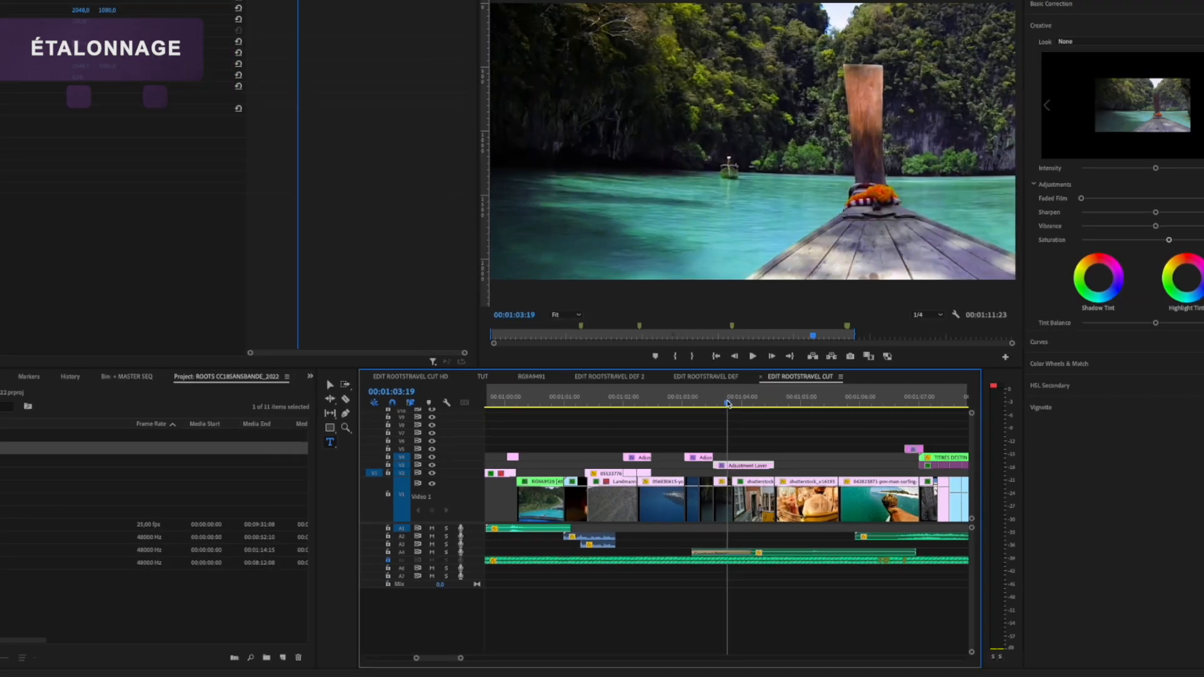
Step: Play the RG9A9491 sequence, search the effects for "STAB" and apply Warp Stabilizer to its first clip
{"action": "key", "text": "space"}
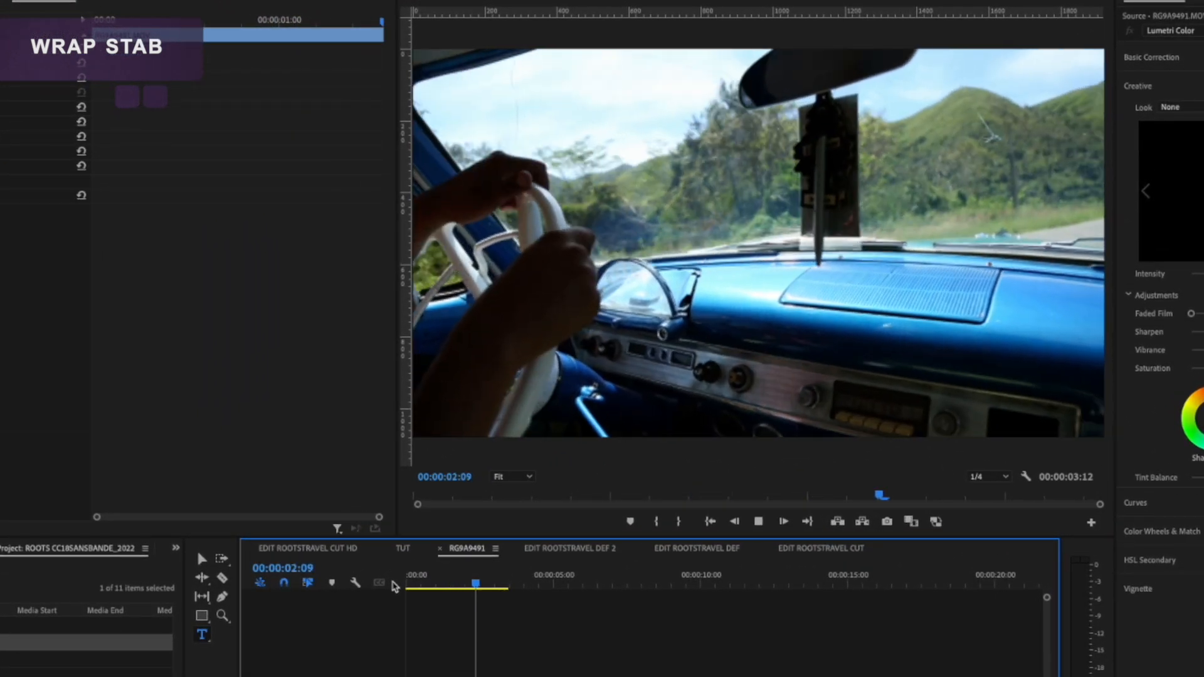
{"action": "key", "text": "space"}
{"action": "left_click_drag", "start_coordinate": [444, 577], "coordinate": [410, 574]}
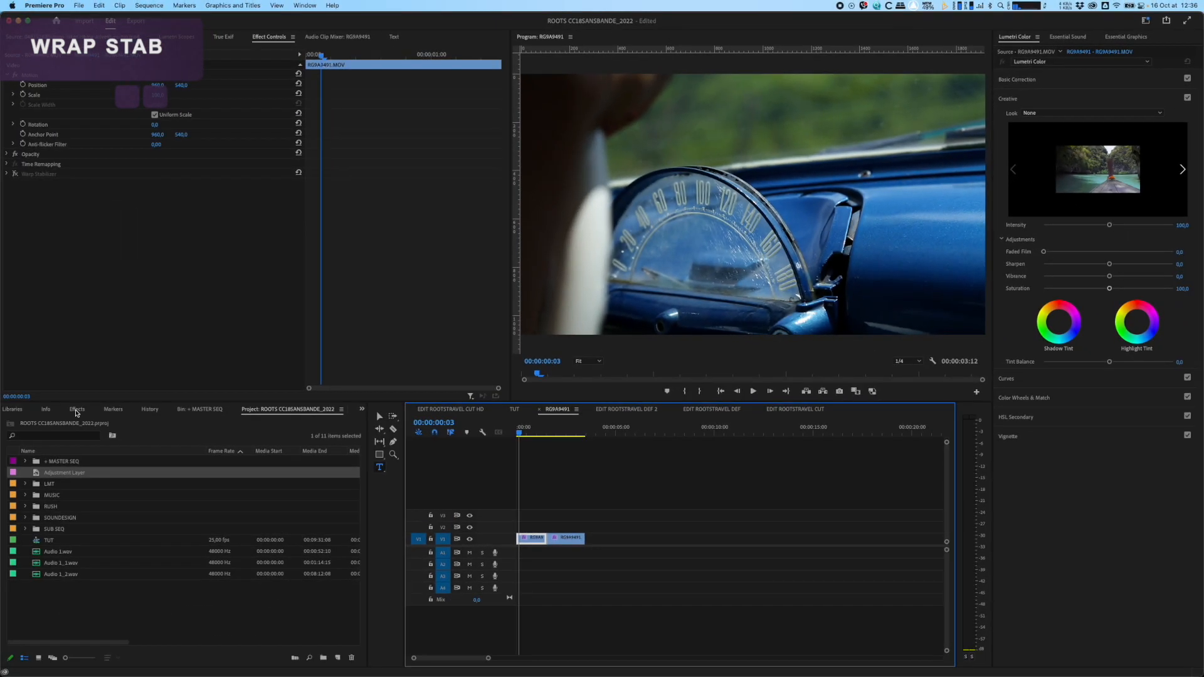
{"action": "left_click", "coordinate": [76, 409]}
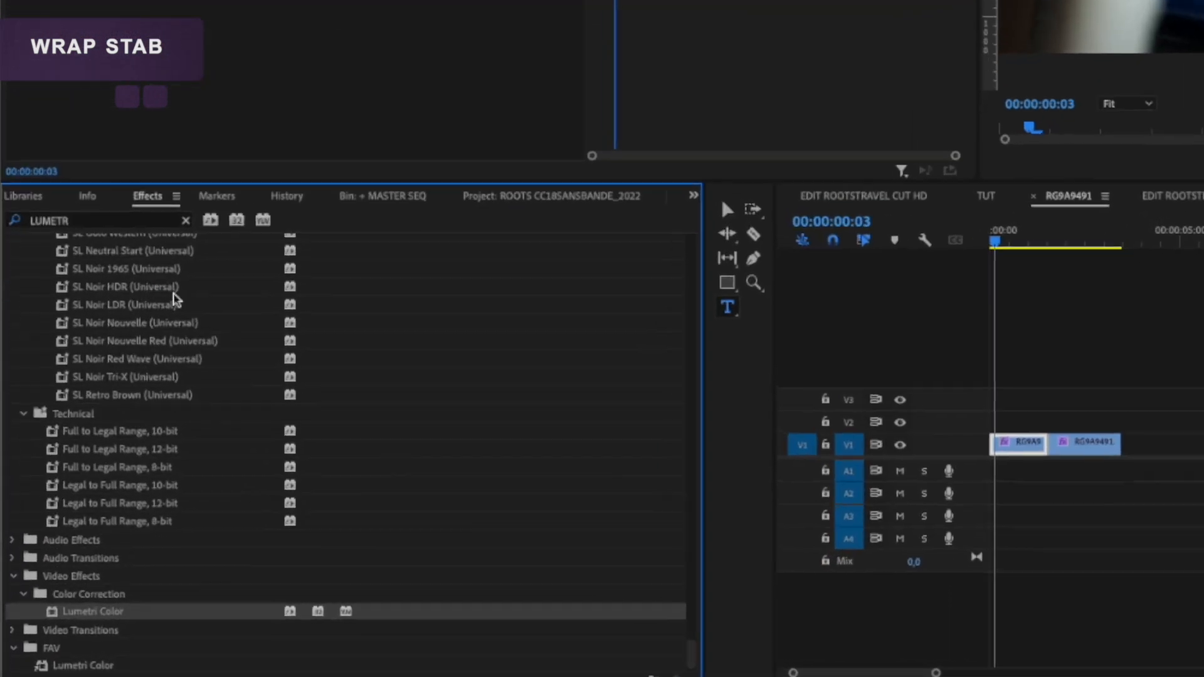
{"action": "type", "text": "STAB"}
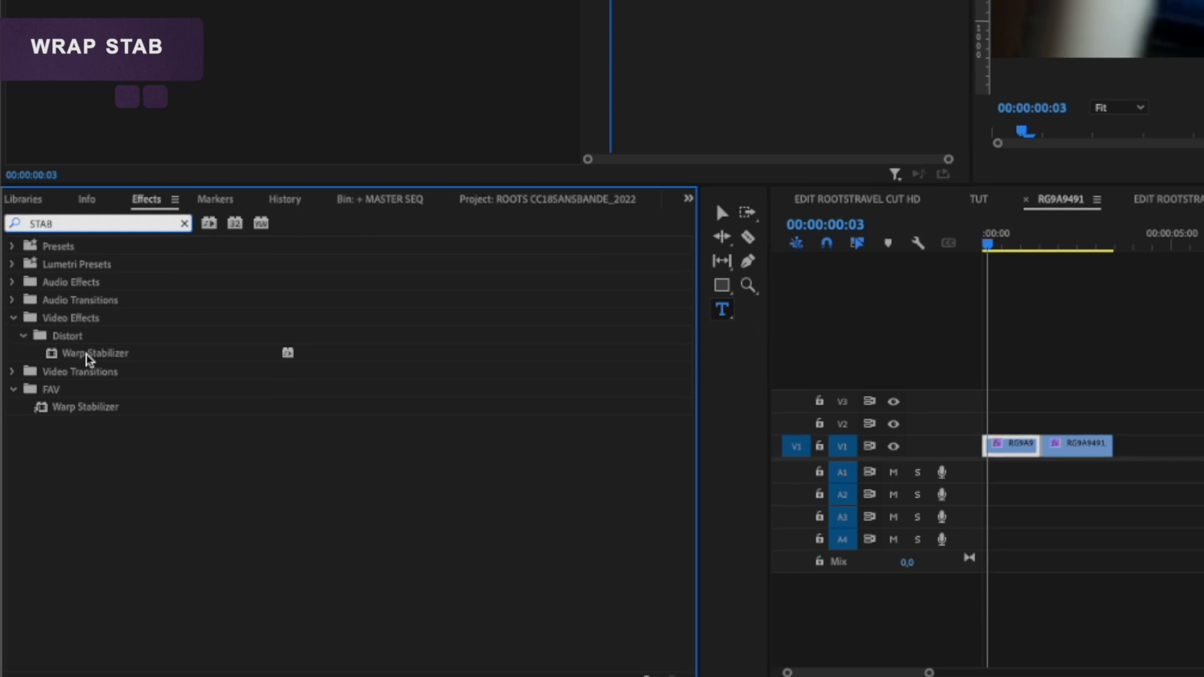
{"action": "left_click_drag", "start_coordinate": [89, 358], "coordinate": [1015, 445]}
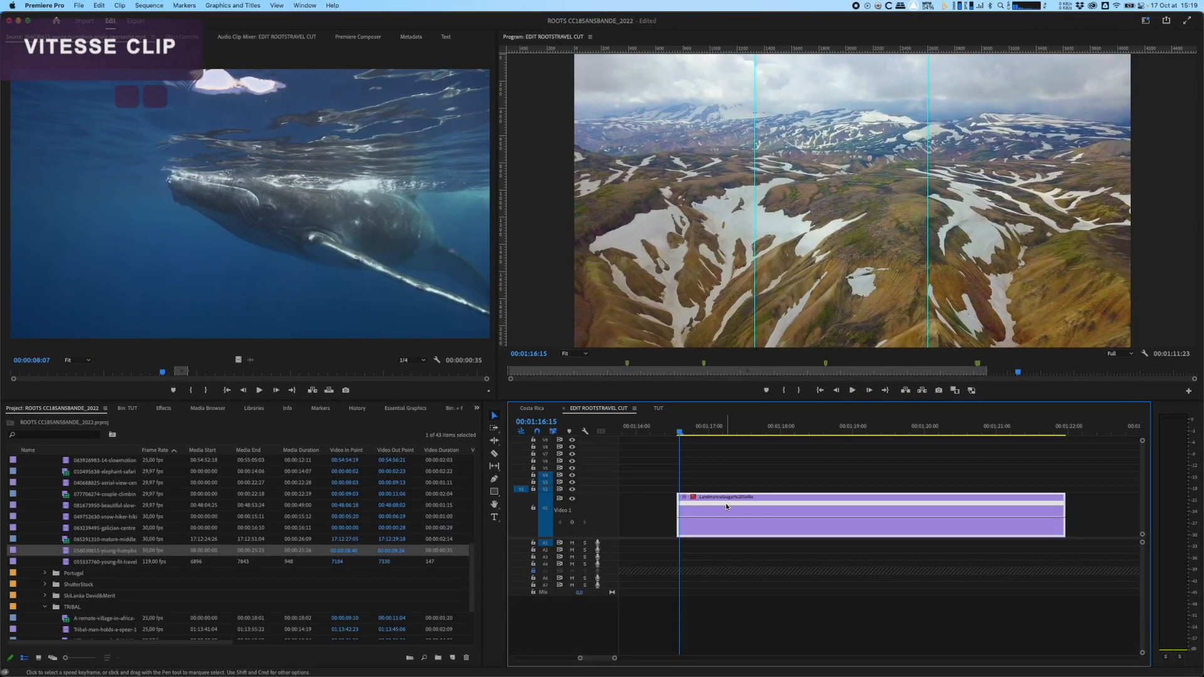
Step: Set the Landmannalaugar clip's speed to 400% and play back the accelerated clip from its start
{"action": "left_click", "coordinate": [729, 507]}
{"action": "key", "text": "super+r"}
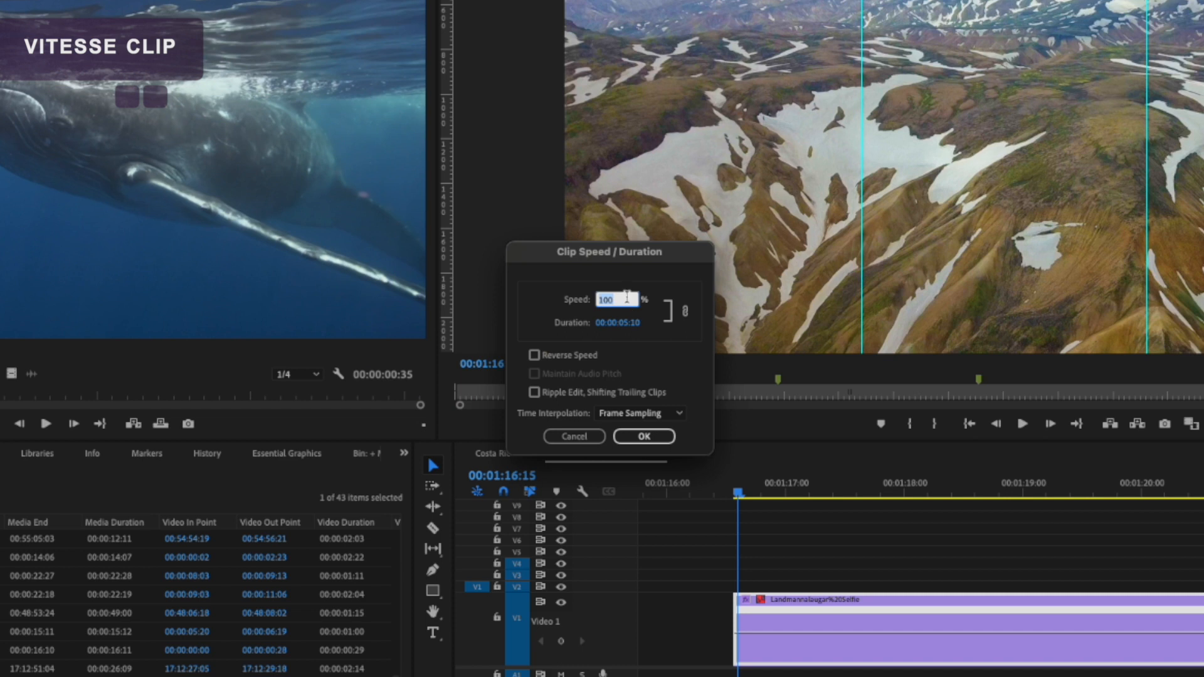
{"action": "type", "text": "400"}
{"action": "key", "text": "Return"}
{"action": "key", "text": "space"}
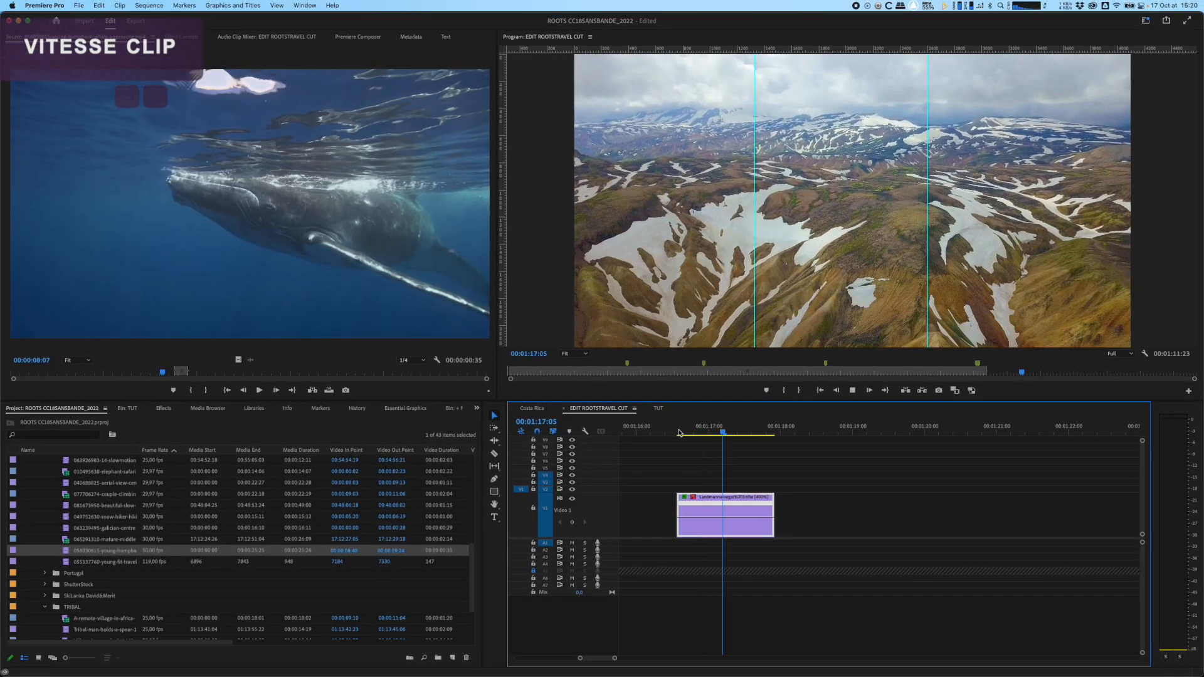
{"action": "left_click", "coordinate": [680, 433]}
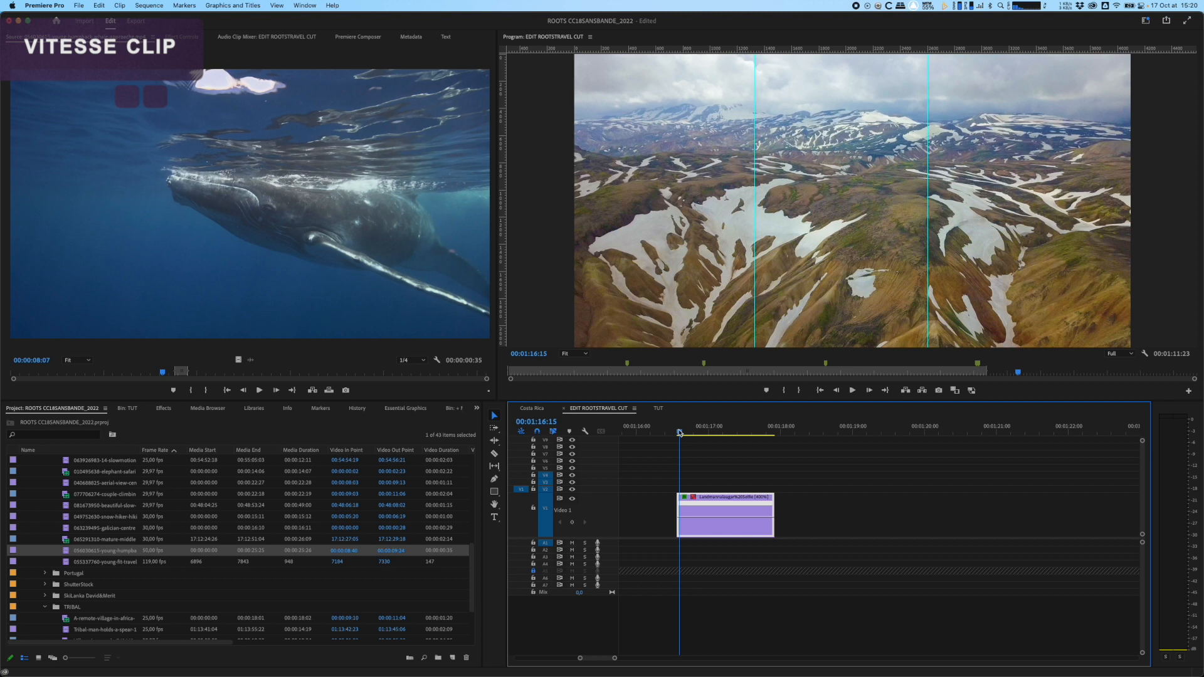
Step: Set the Landmannalaugar clip's speed to 50% and look over the other commands available for the clip
{"action": "key", "text": "super+r"}
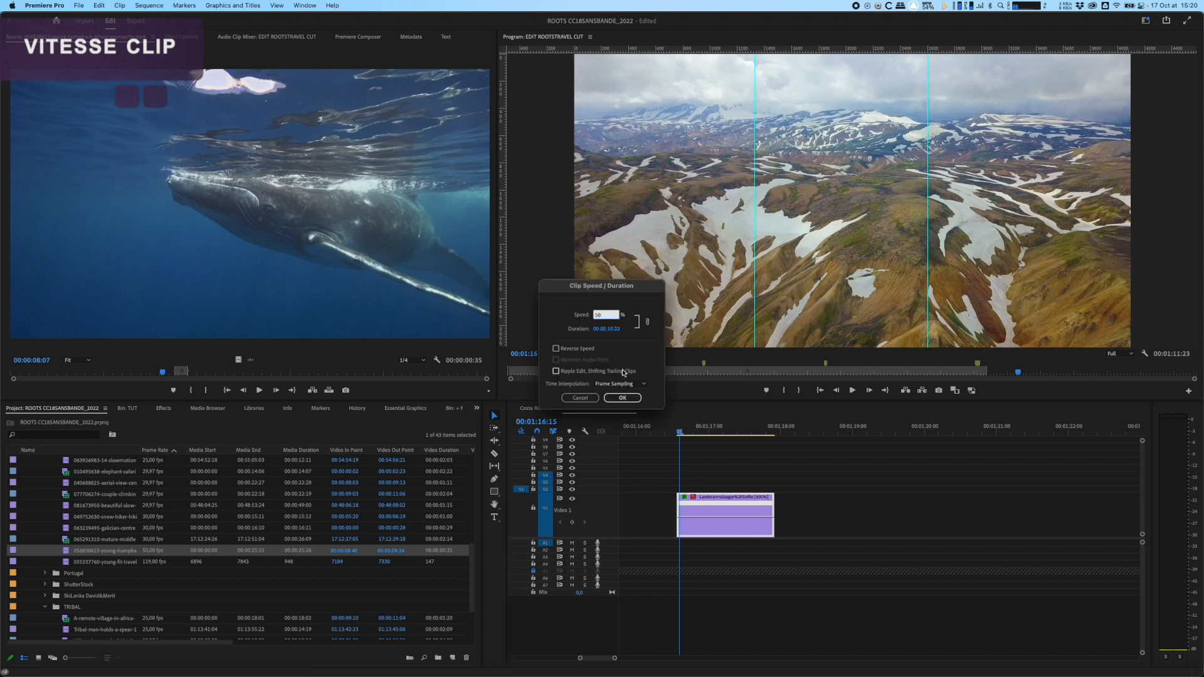
{"action": "left_click", "coordinate": [622, 397]}
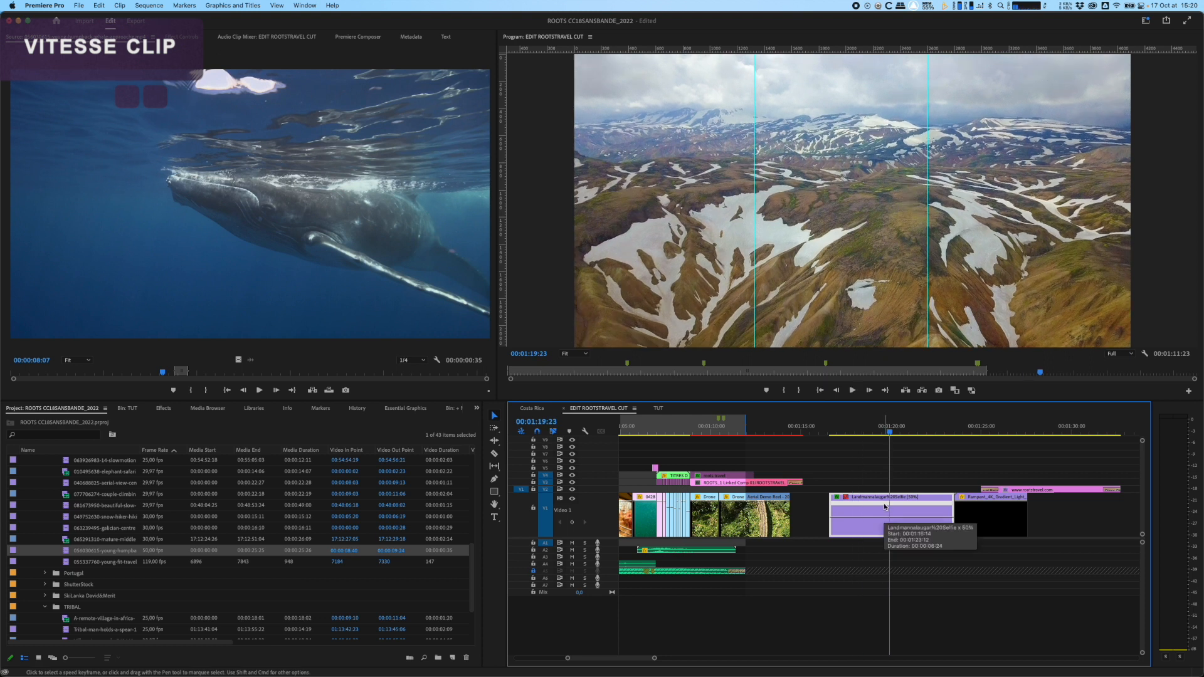
{"action": "right_click", "coordinate": [883, 507]}
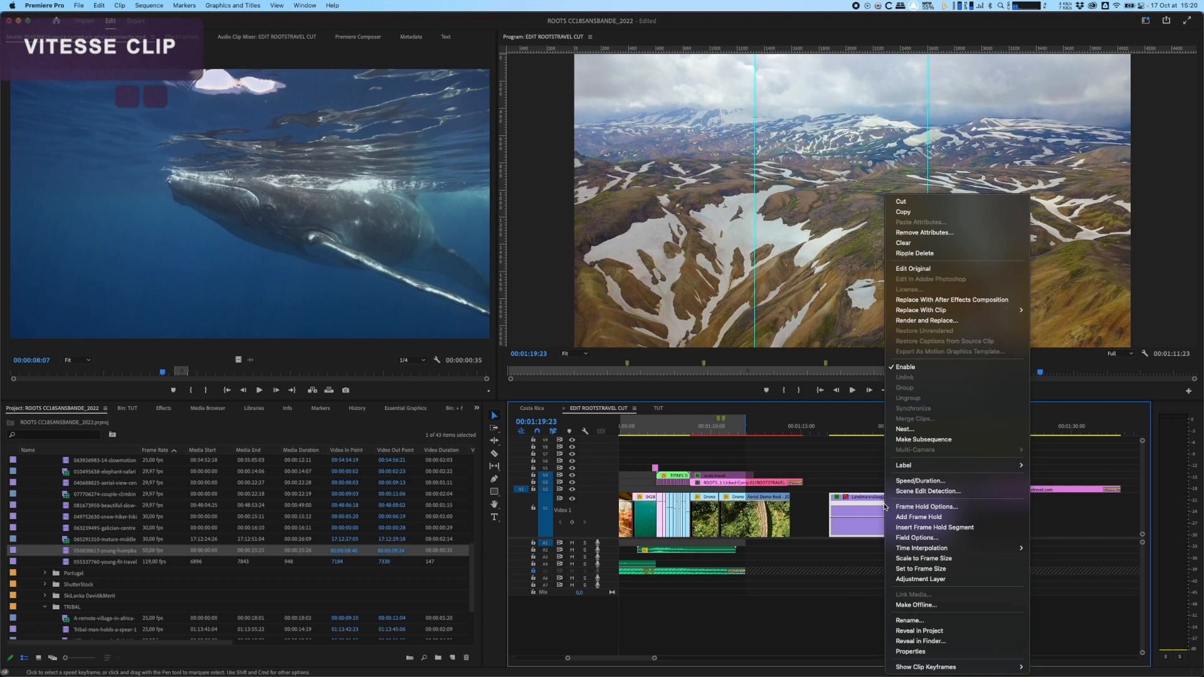
{"action": "left_click", "coordinate": [875, 505]}
{"action": "key", "text": "equal"}
{"action": "key", "text": "equal"}
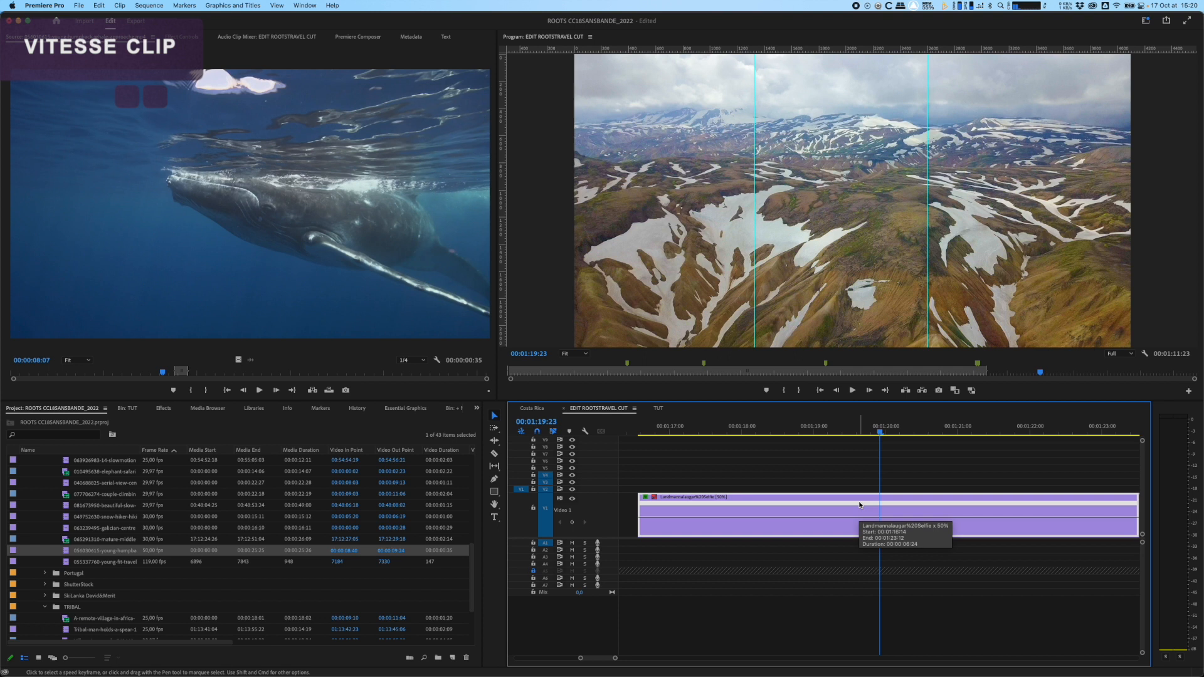
Step: Reveal the Landmannalaugar clip's source item in the project and check its frame rate
{"action": "right_click", "coordinate": [755, 510]}
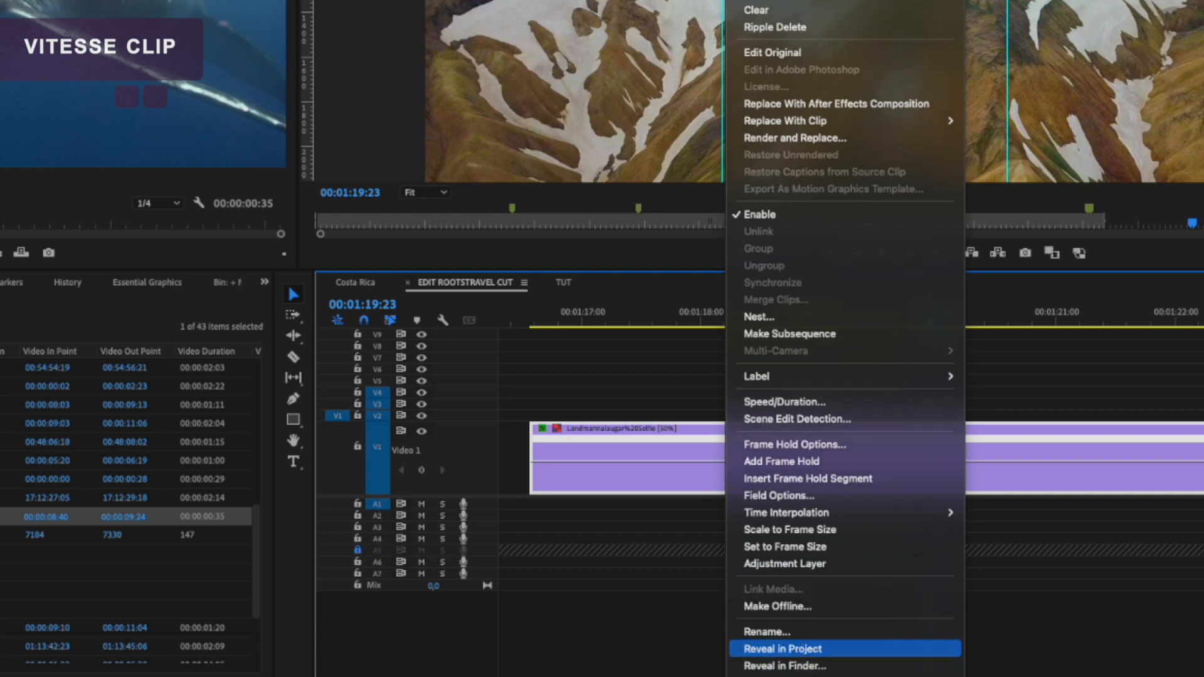
{"action": "left_click", "coordinate": [808, 649]}
{"action": "scroll", "coordinate": [135, 565], "scroll_direction": "down", "scroll_amount": 2}
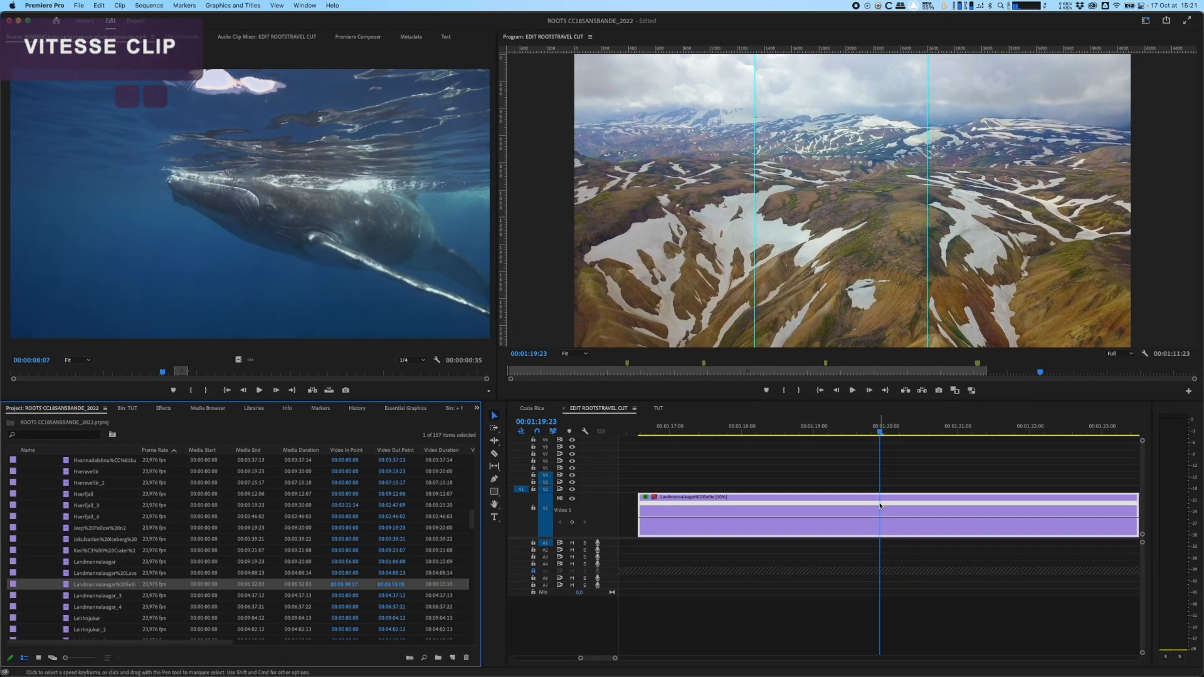
Step: Set the Landmannalaugar clip's time interpolation to Optical Flow and play the slowed clip back from its start
{"action": "key", "text": "super+r"}
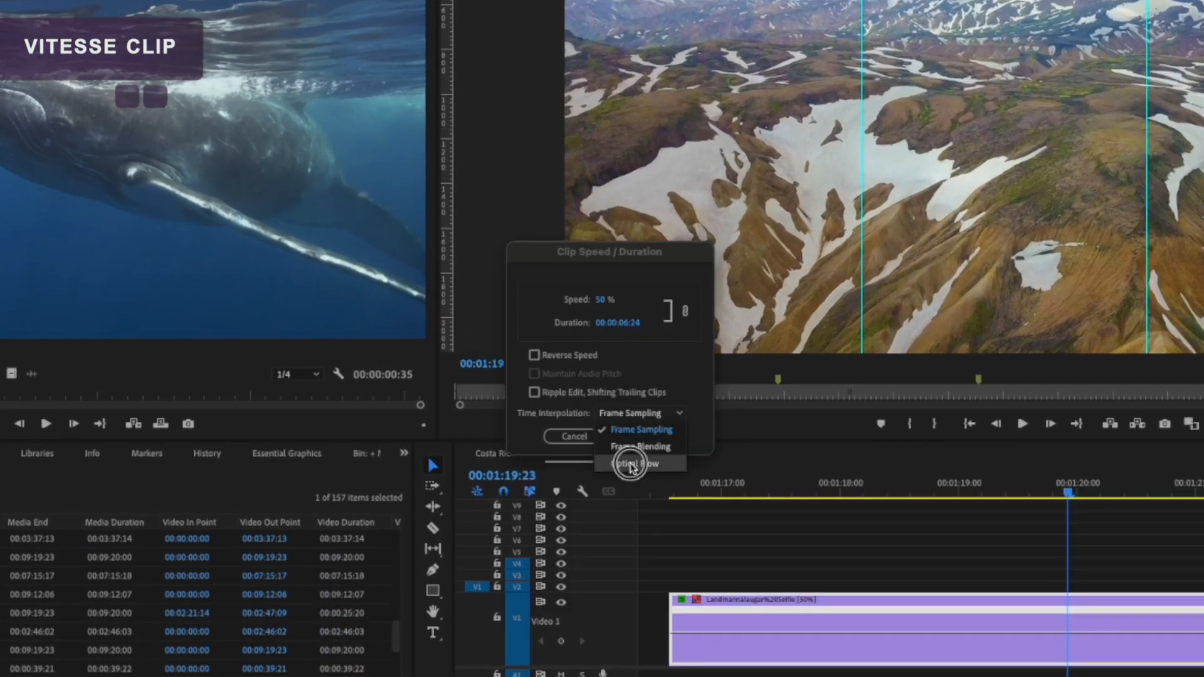
{"action": "left_click", "coordinate": [628, 464]}
{"action": "left_click", "coordinate": [645, 443]}
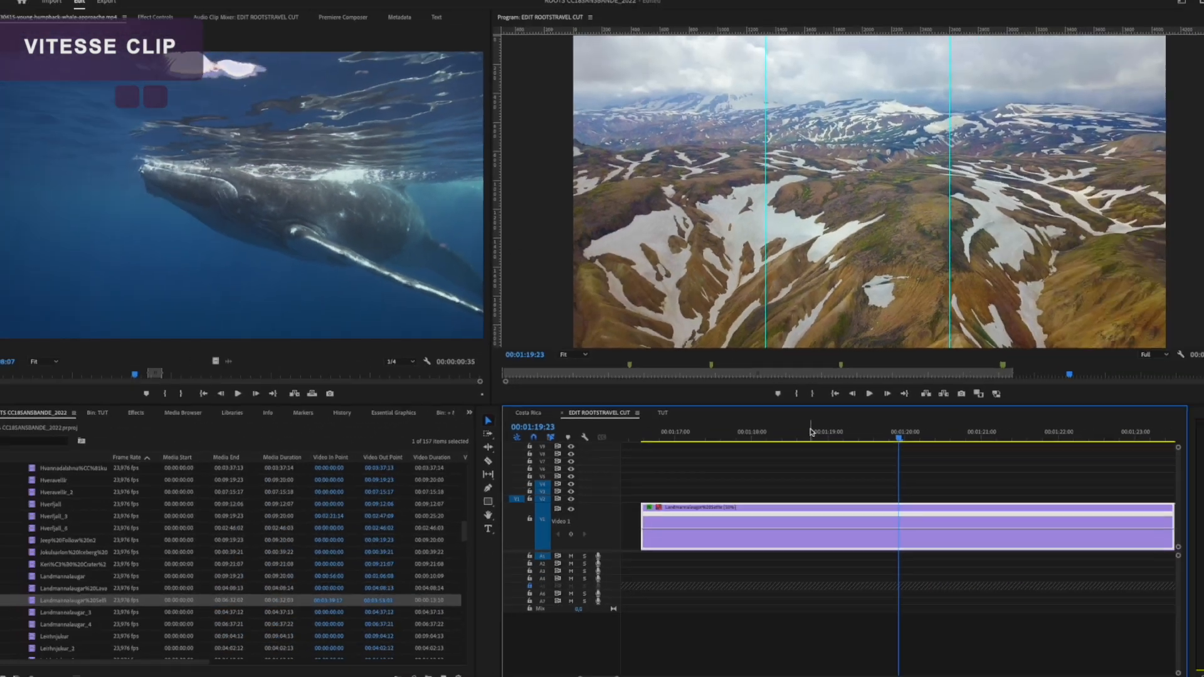
{"action": "left_click", "coordinate": [928, 482]}
{"action": "key", "text": "minus"}
{"action": "key", "text": "minus"}
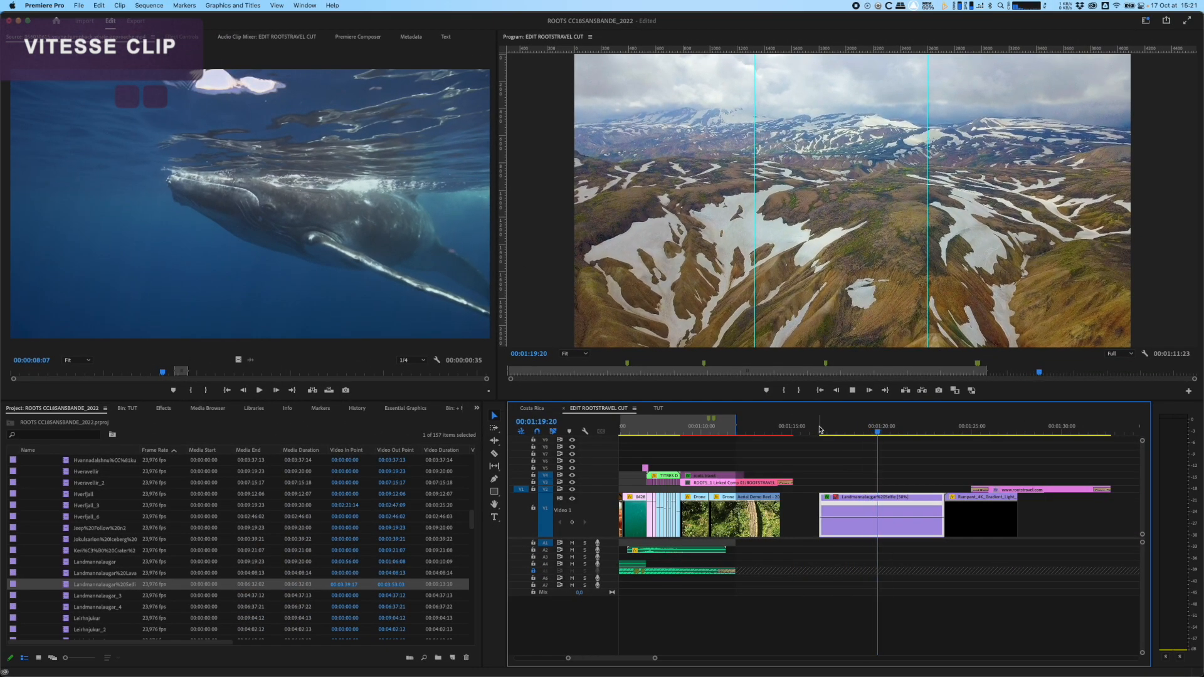
{"action": "key", "text": "space"}
{"action": "left_click", "coordinate": [867, 429]}
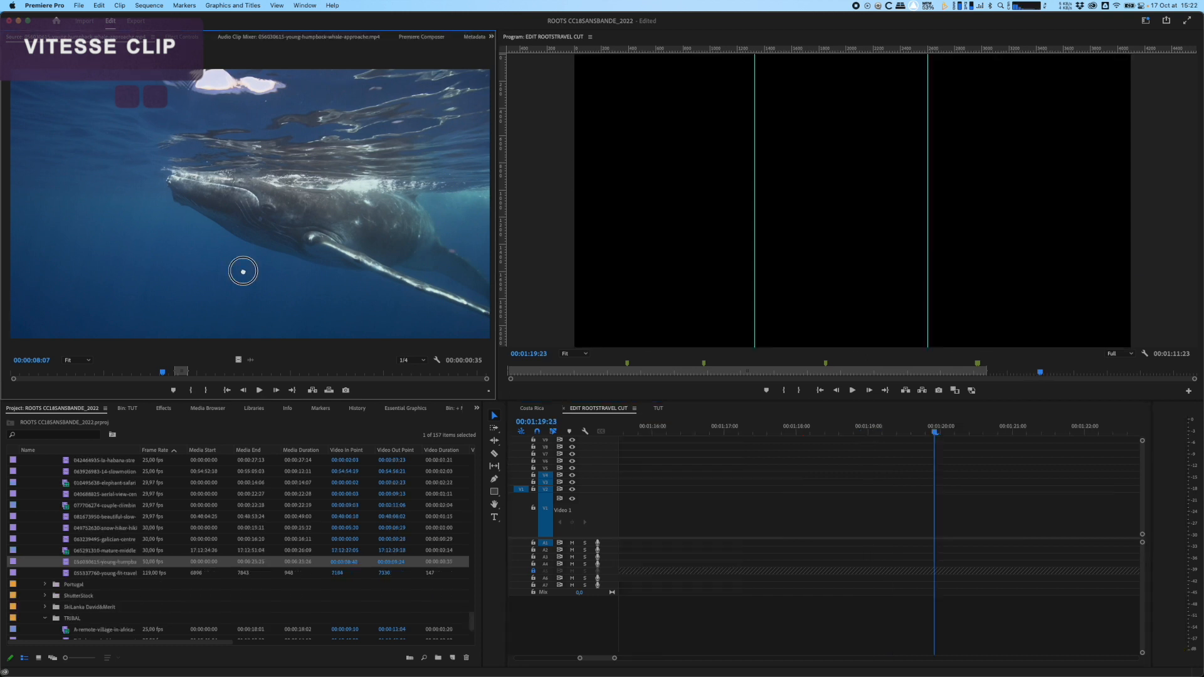
Step: Place the humpback whale source clip on V1 at 00:01:19:23, set its speed to 50% and play it back
{"action": "left_click_drag", "start_coordinate": [251, 268], "coordinate": [921, 532]}
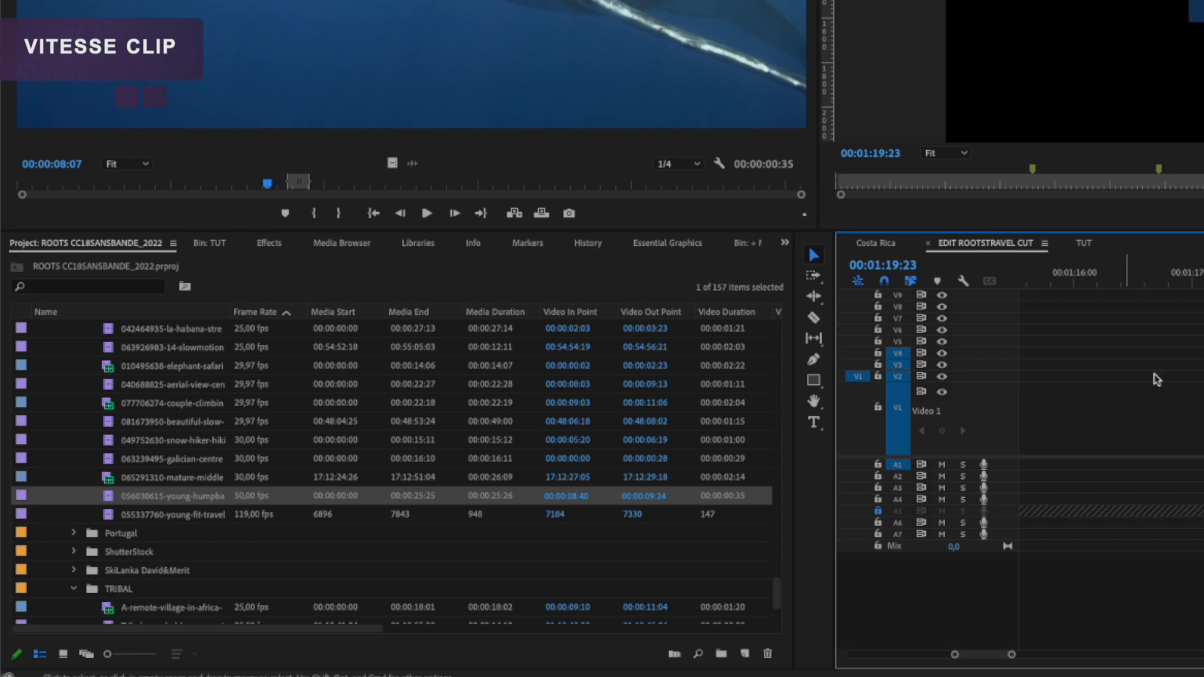
{"action": "key", "text": "super+r"}
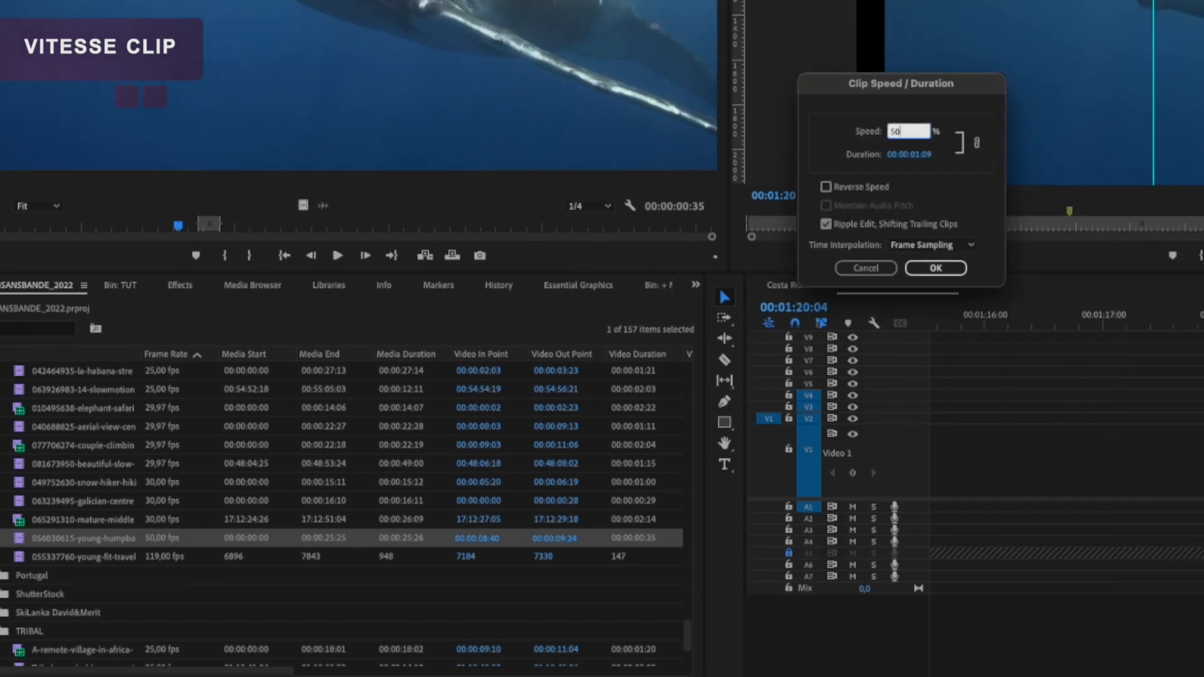
{"action": "type", "text": "50"}
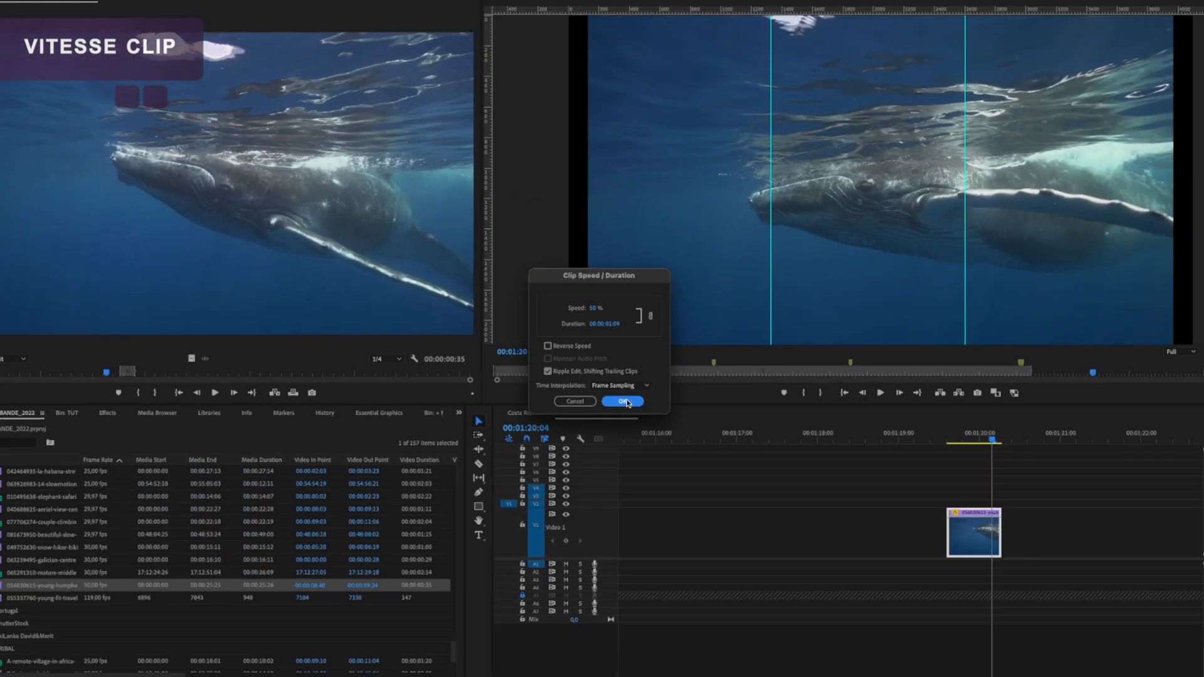
{"action": "key", "text": "Return"}
{"action": "left_click_drag", "start_coordinate": [907, 432], "coordinate": [915, 432]}
{"action": "key", "text": "space"}
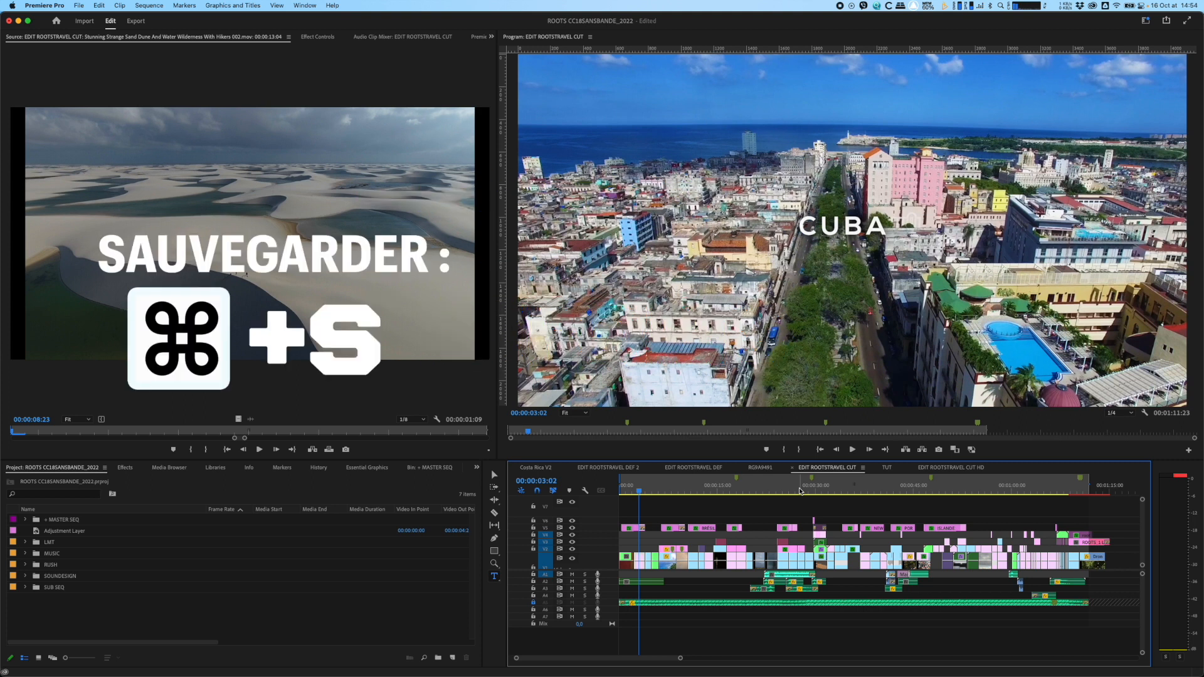
Step: Open the export settings for the EDIT ROOTSTRAVEL CUT sequence and select its output file name
{"action": "key", "text": "super+m"}
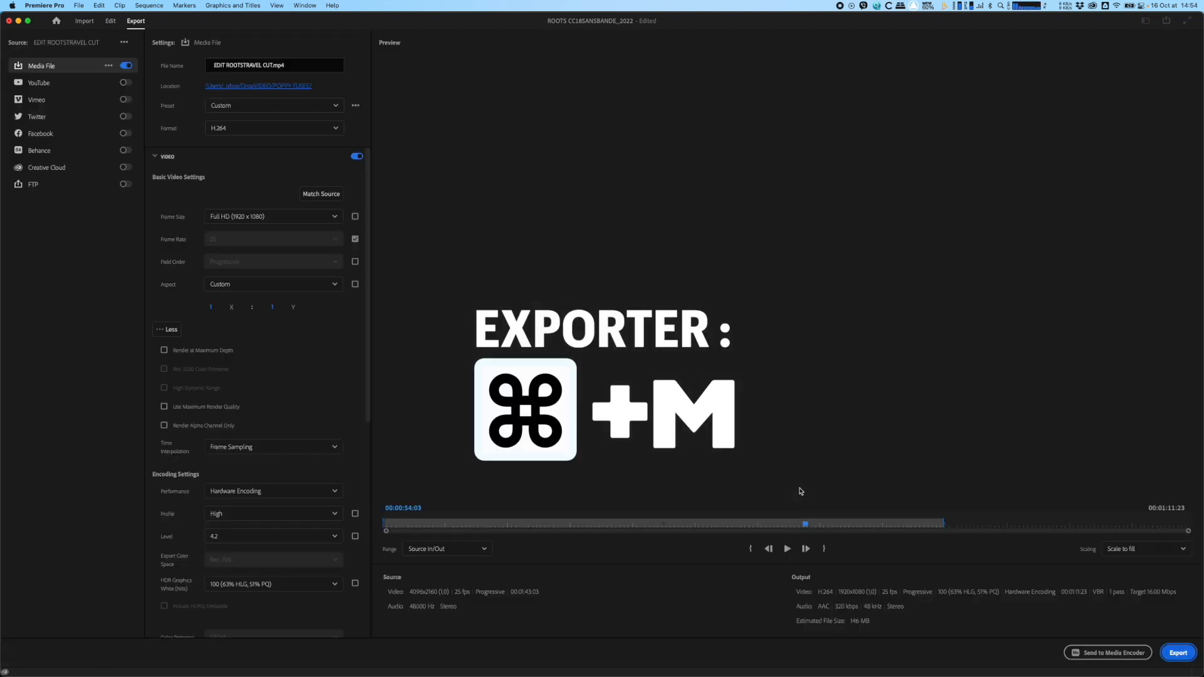
{"action": "left_click", "coordinate": [718, 369]}
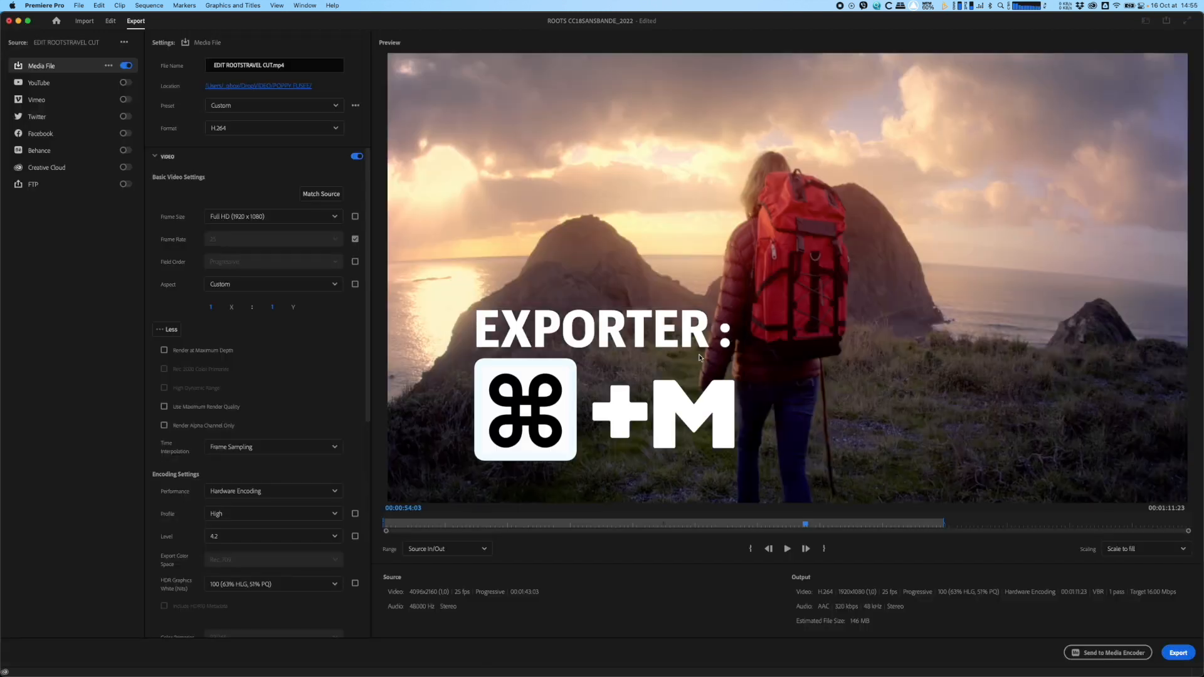
{"action": "double_click", "coordinate": [230, 67]}
{"action": "key", "text": "super+a"}
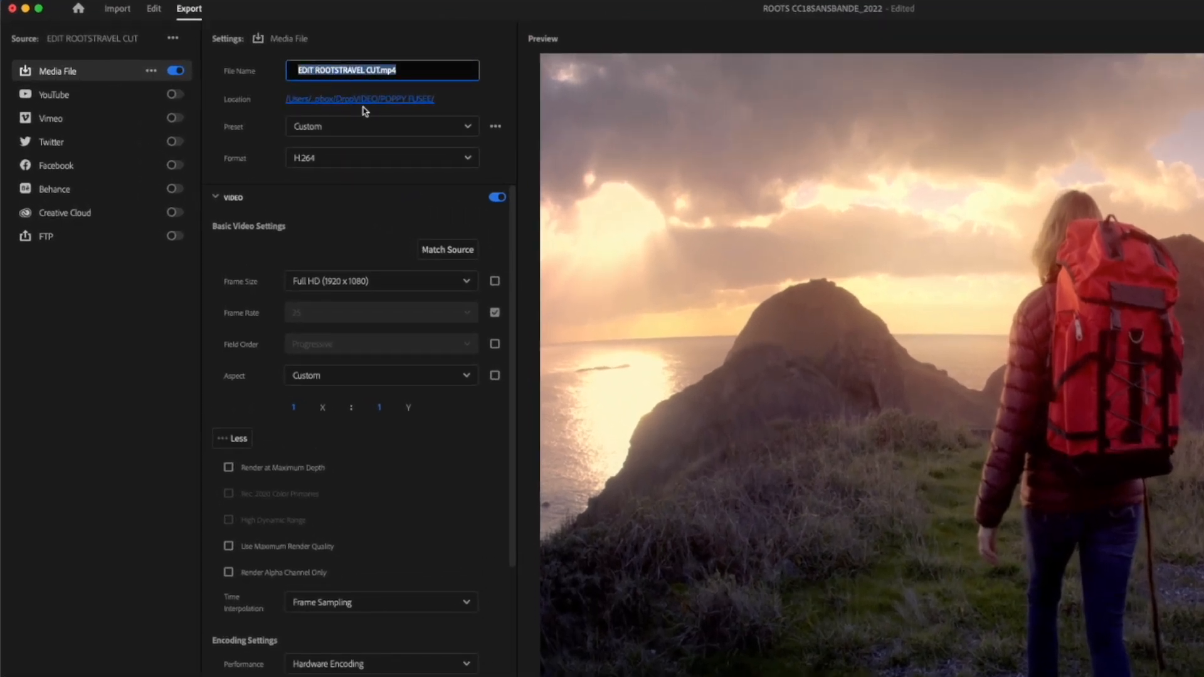
Step: Browse the export presets, search for "YOU" and apply the YouTube 1080p Full HD preset
{"action": "left_click", "coordinate": [253, 130]}
{"action": "left_click", "coordinate": [311, 127]}
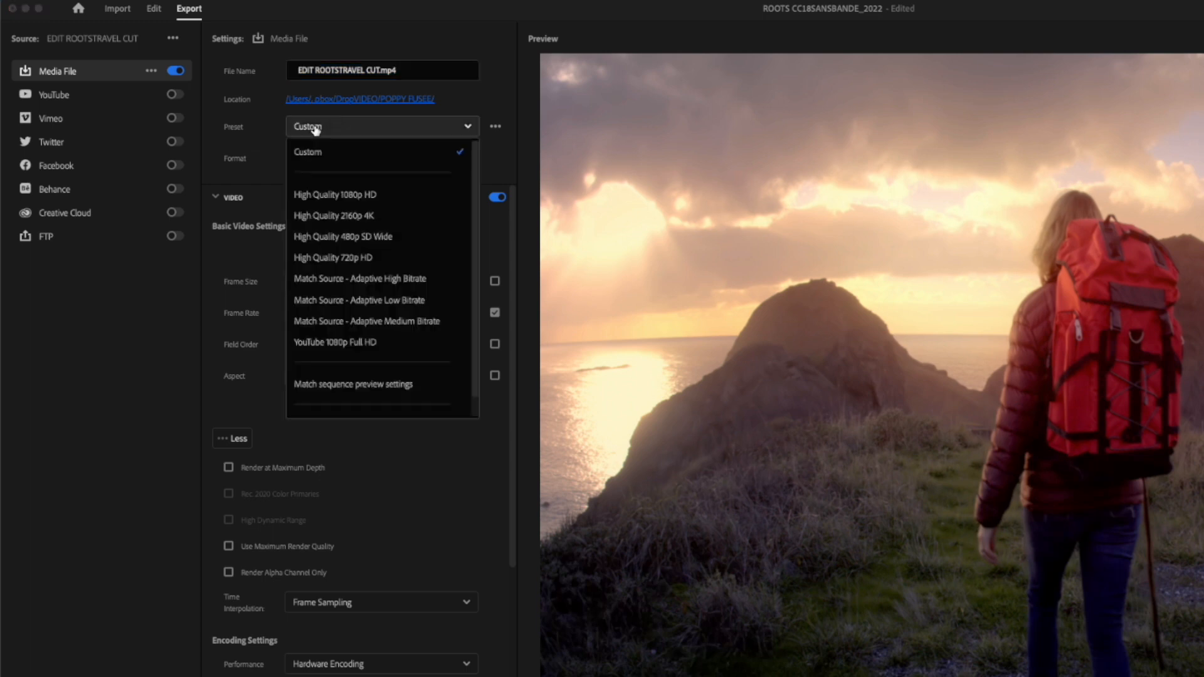
{"action": "scroll", "coordinate": [334, 236], "scroll_direction": "down", "scroll_amount": 1}
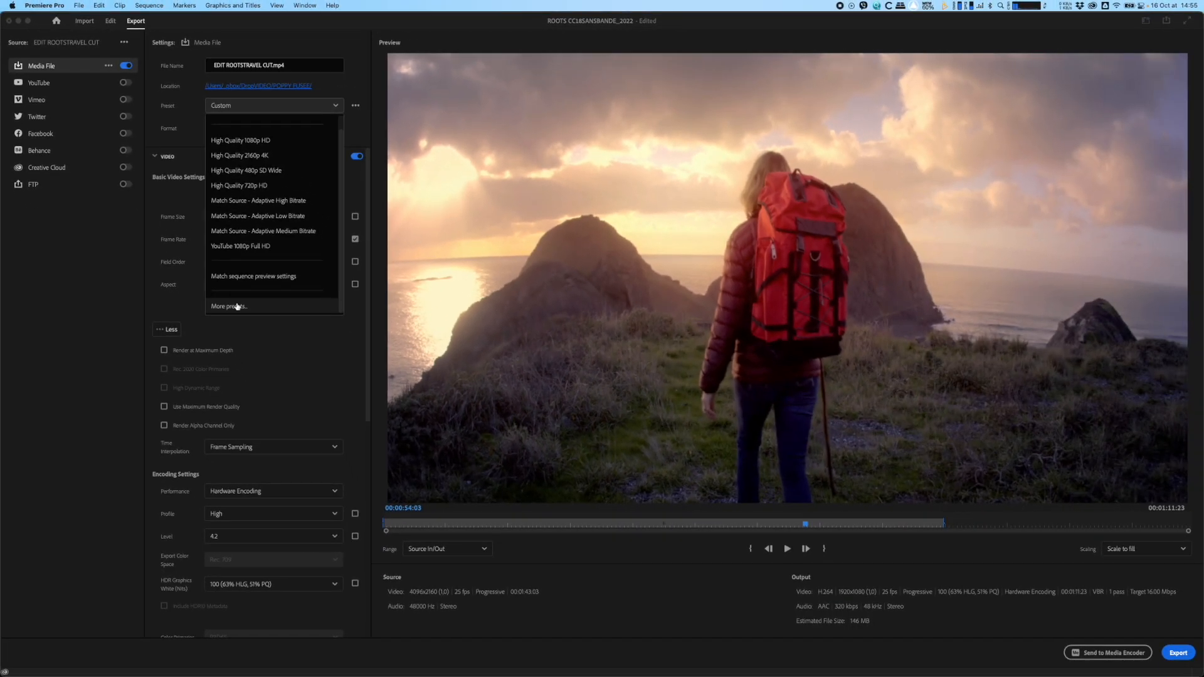
{"action": "left_click", "coordinate": [237, 307]}
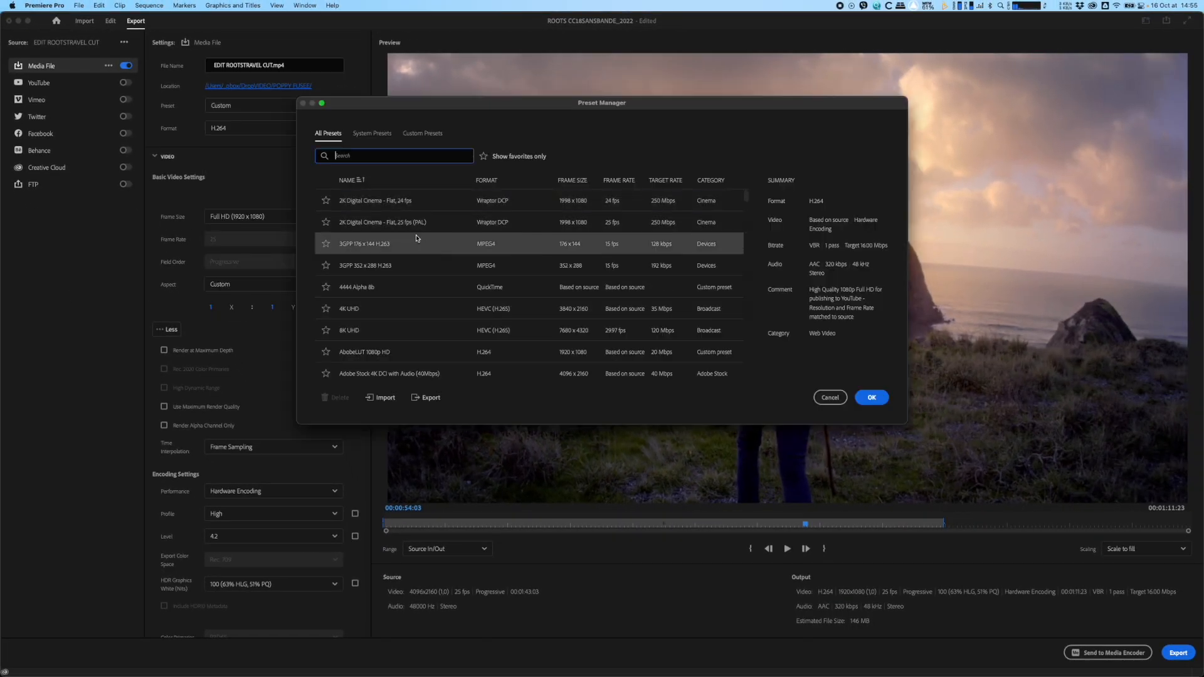
{"action": "scroll", "coordinate": [416, 239], "scroll_direction": "down", "scroll_amount": 15}
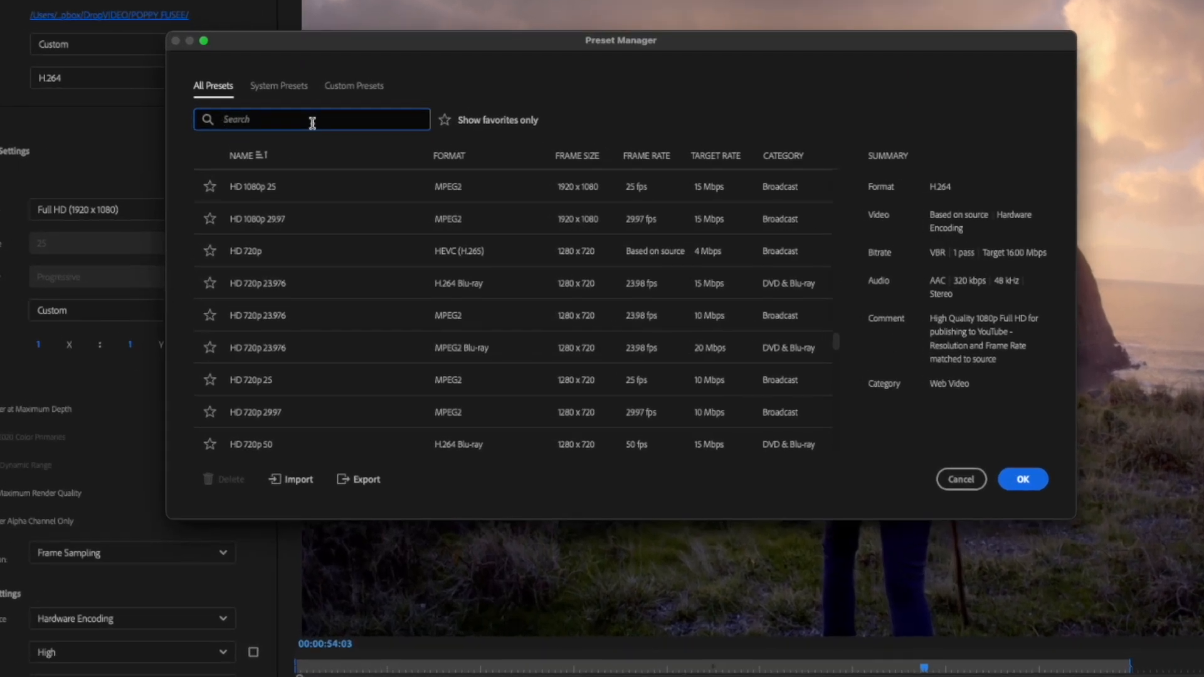
{"action": "type", "text": "YOU"}
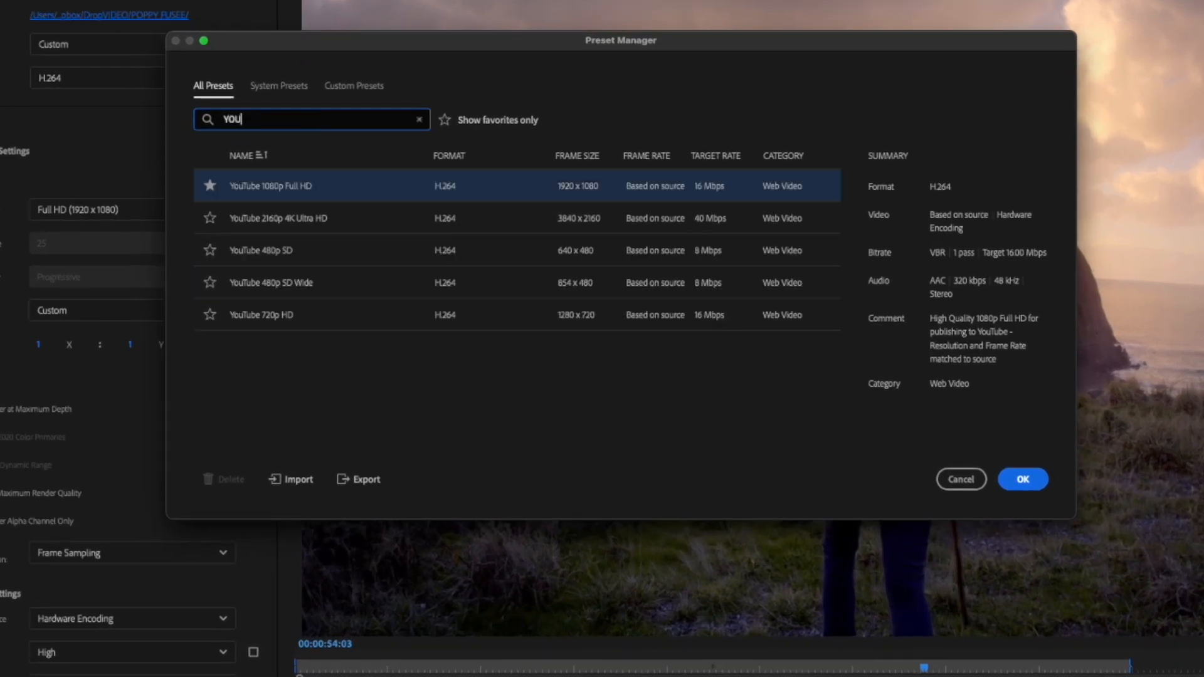
{"action": "left_click", "coordinate": [254, 186]}
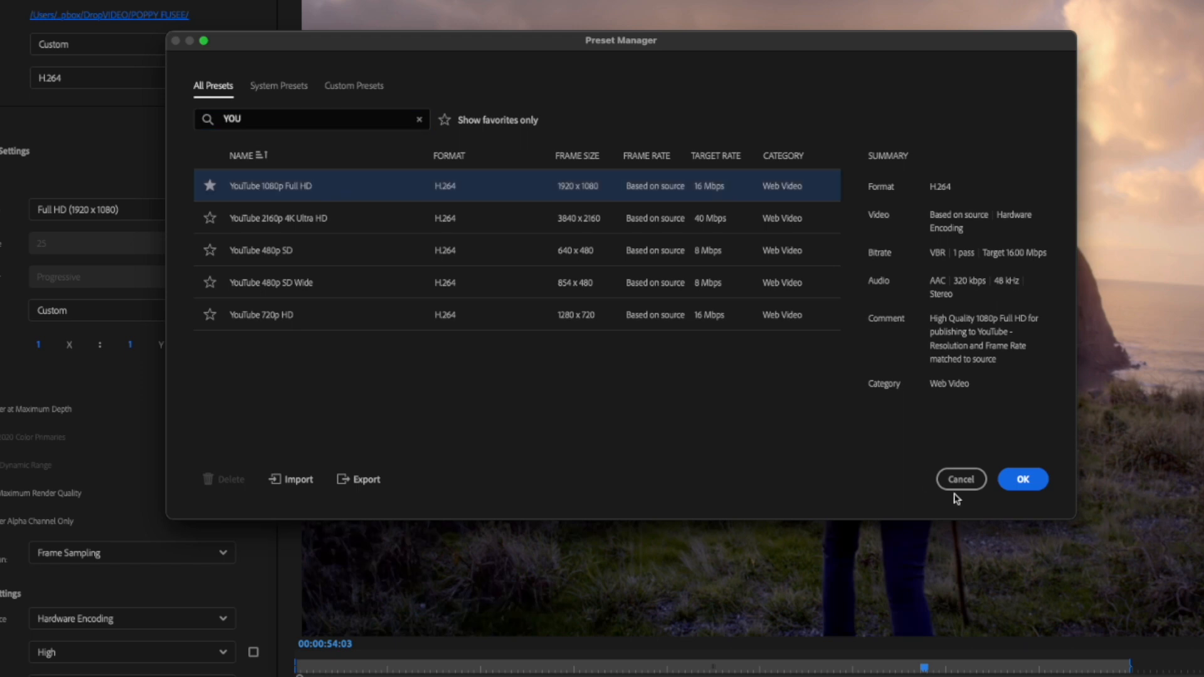
{"action": "left_click", "coordinate": [1023, 480]}
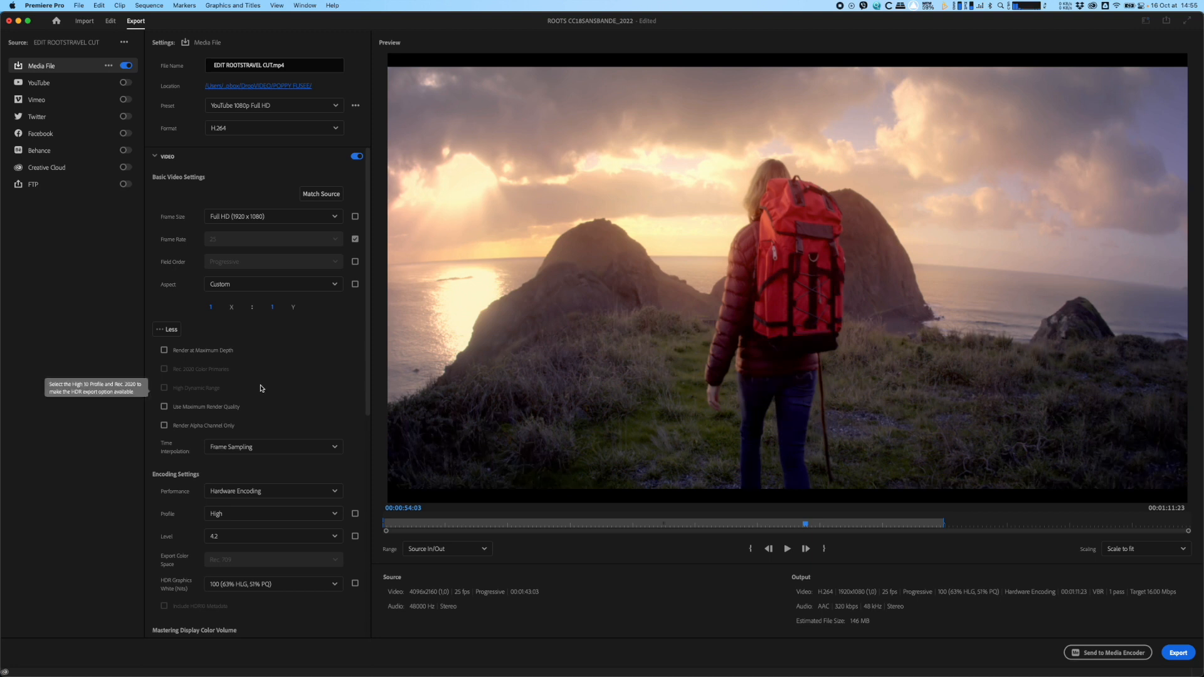
Step: Set the export scaling to Scale to fill and send the EDIT ROOTSTRAVEL CUT sequence to Media Encoder
{"action": "scroll", "coordinate": [261, 388], "scroll_direction": "down", "scroll_amount": 10}
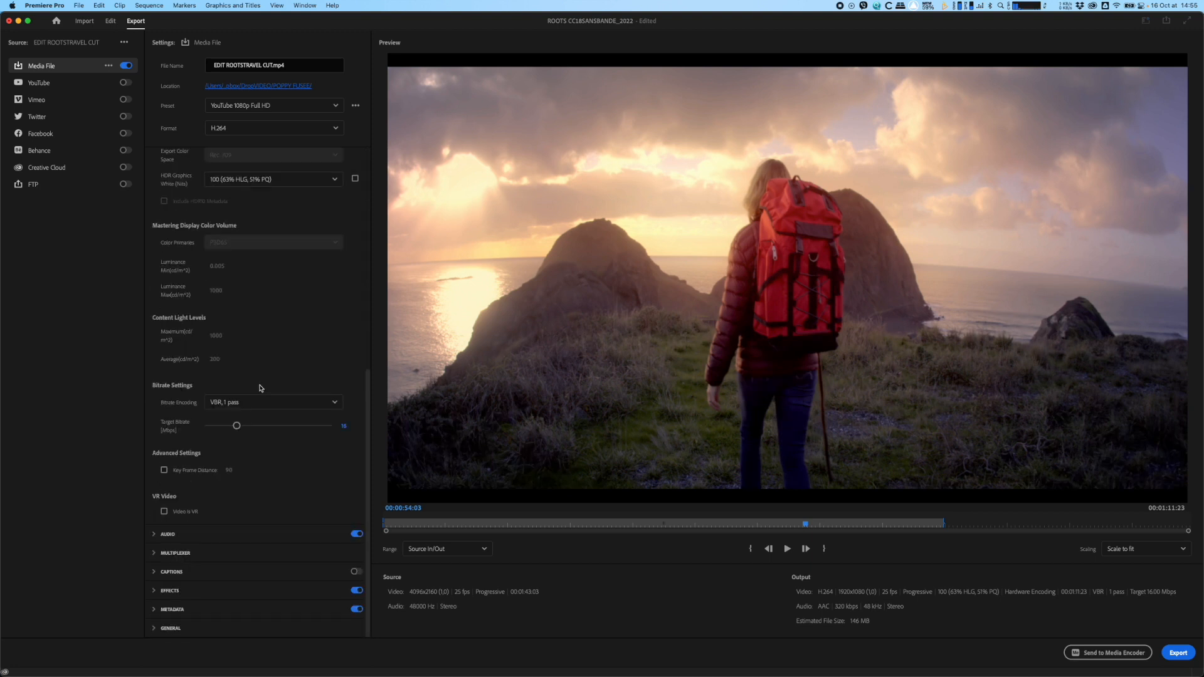
{"action": "left_click_drag", "start_coordinate": [694, 531], "coordinate": [761, 527]}
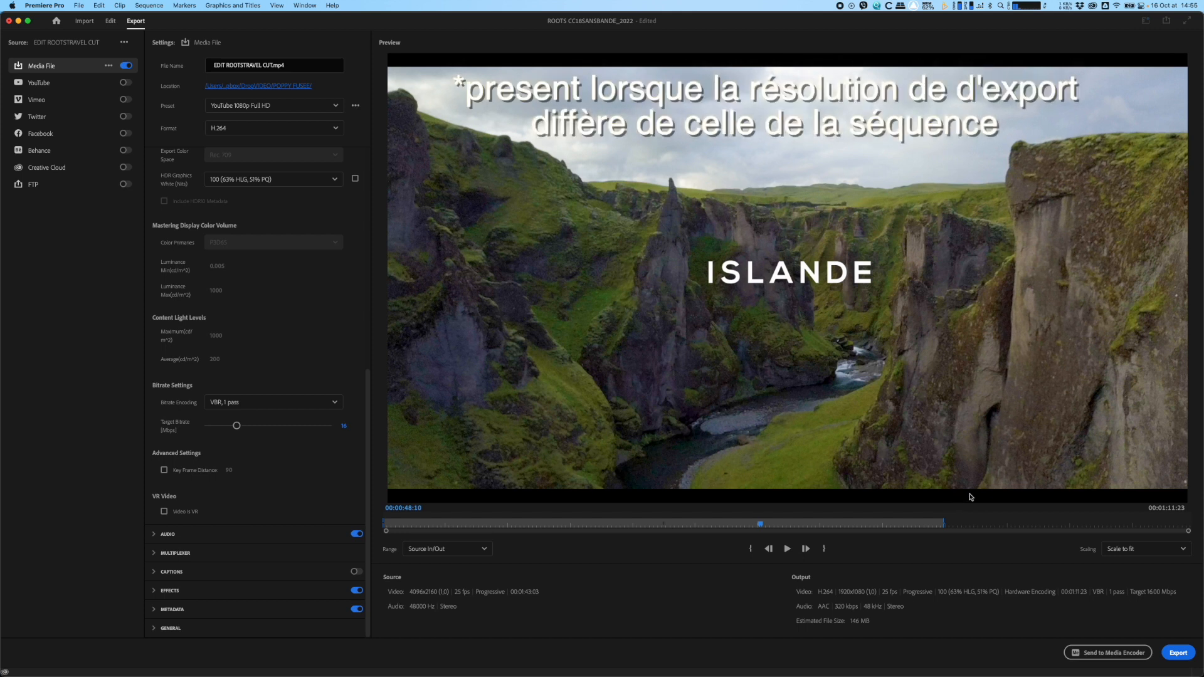
{"action": "left_click", "coordinate": [1118, 550]}
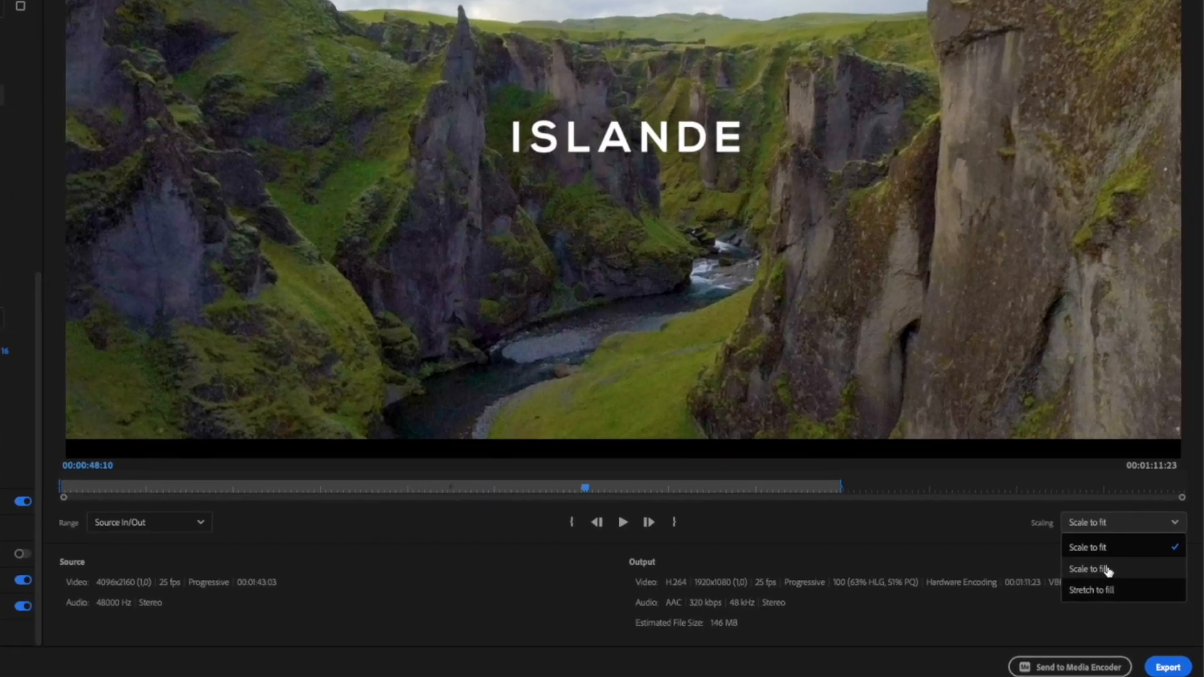
{"action": "left_click", "coordinate": [1109, 571]}
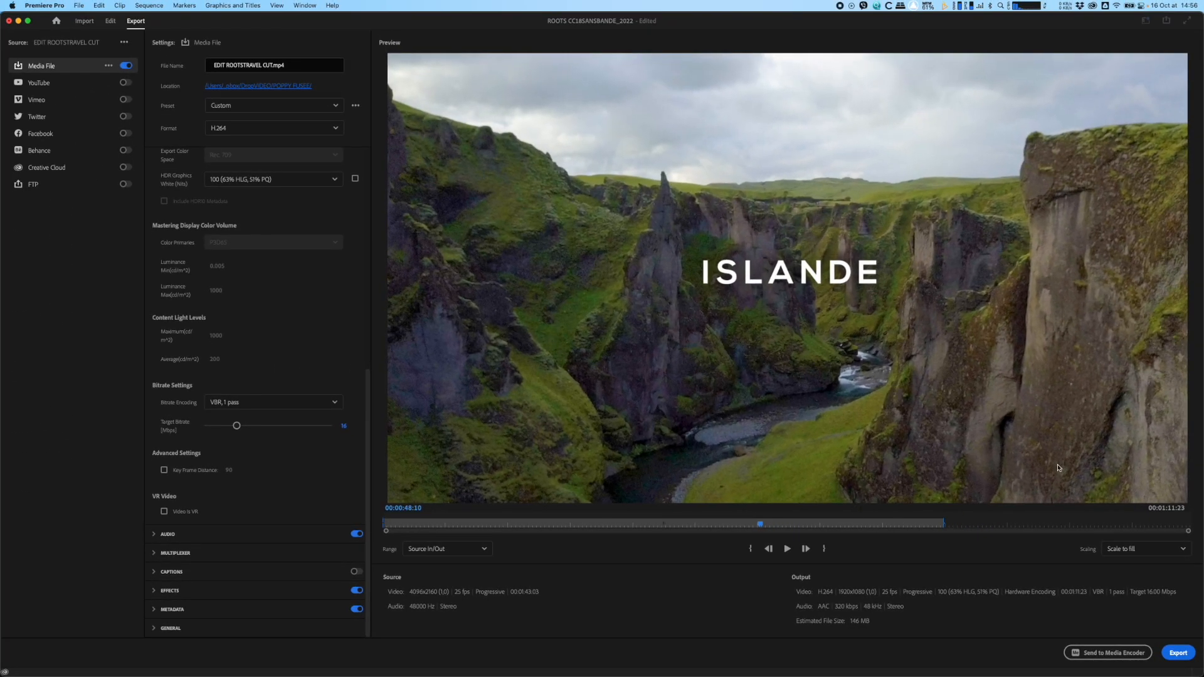
{"action": "left_click", "coordinate": [1089, 654]}
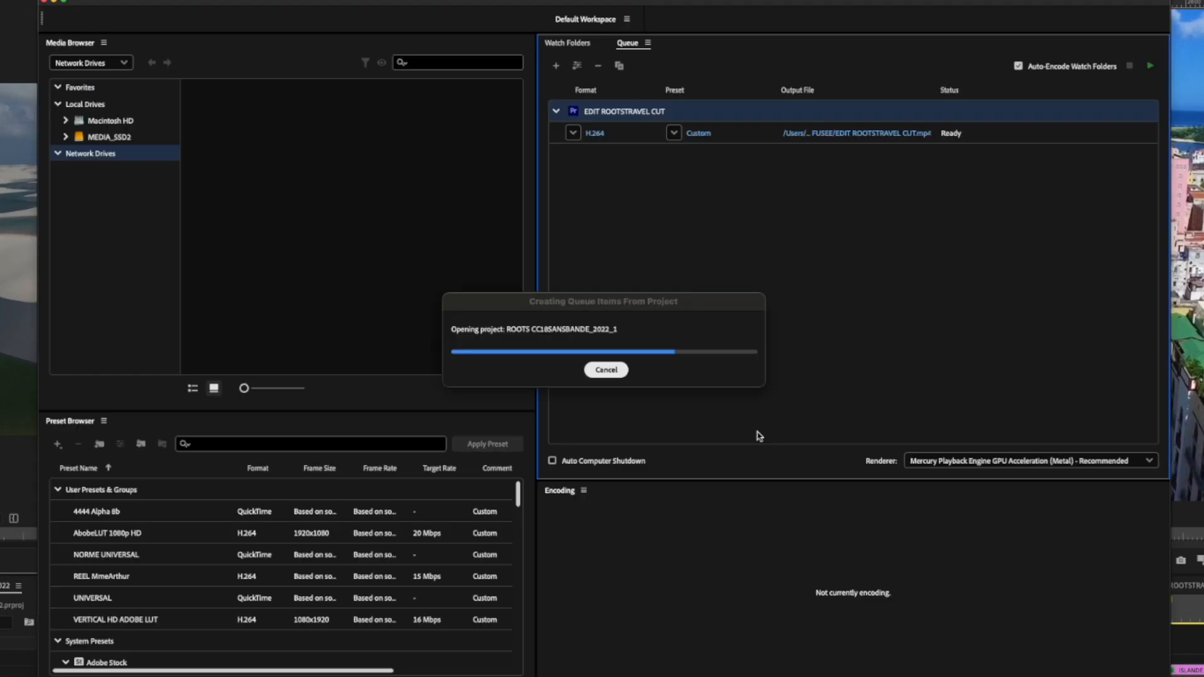
Step: Duplicate the queued H.264 export, assign the Vimeo 1080p Full HD preset to the copy and start the queue
{"action": "left_click", "coordinate": [635, 132]}
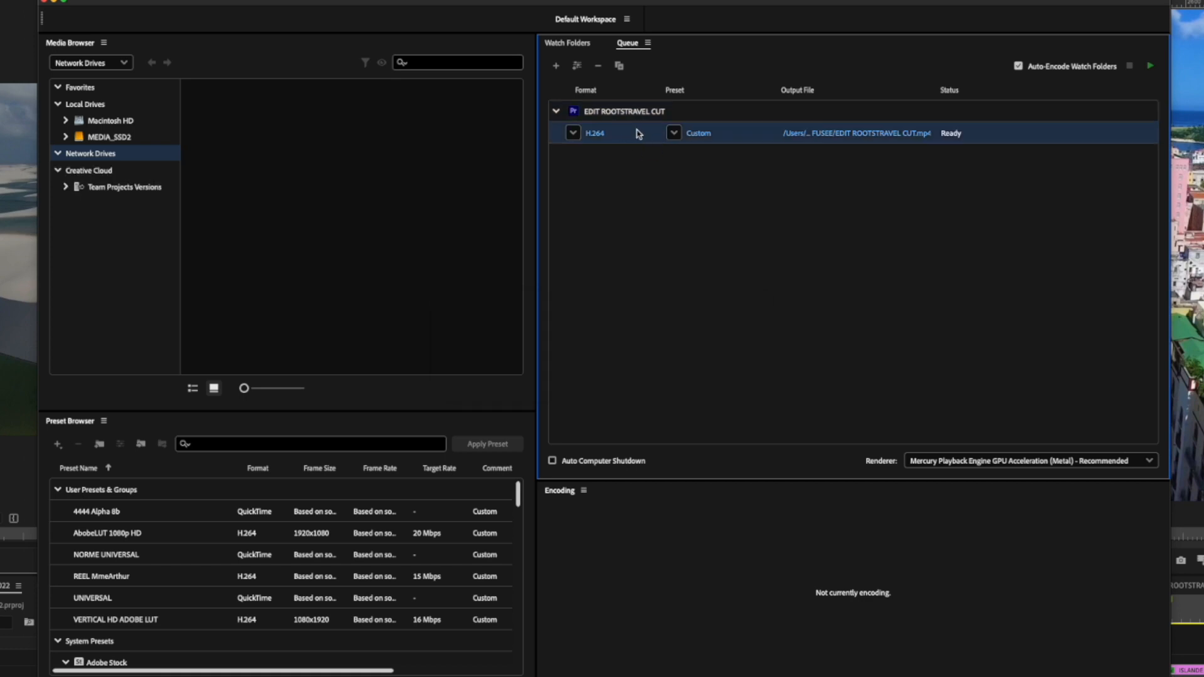
{"action": "key", "text": "super+d"}
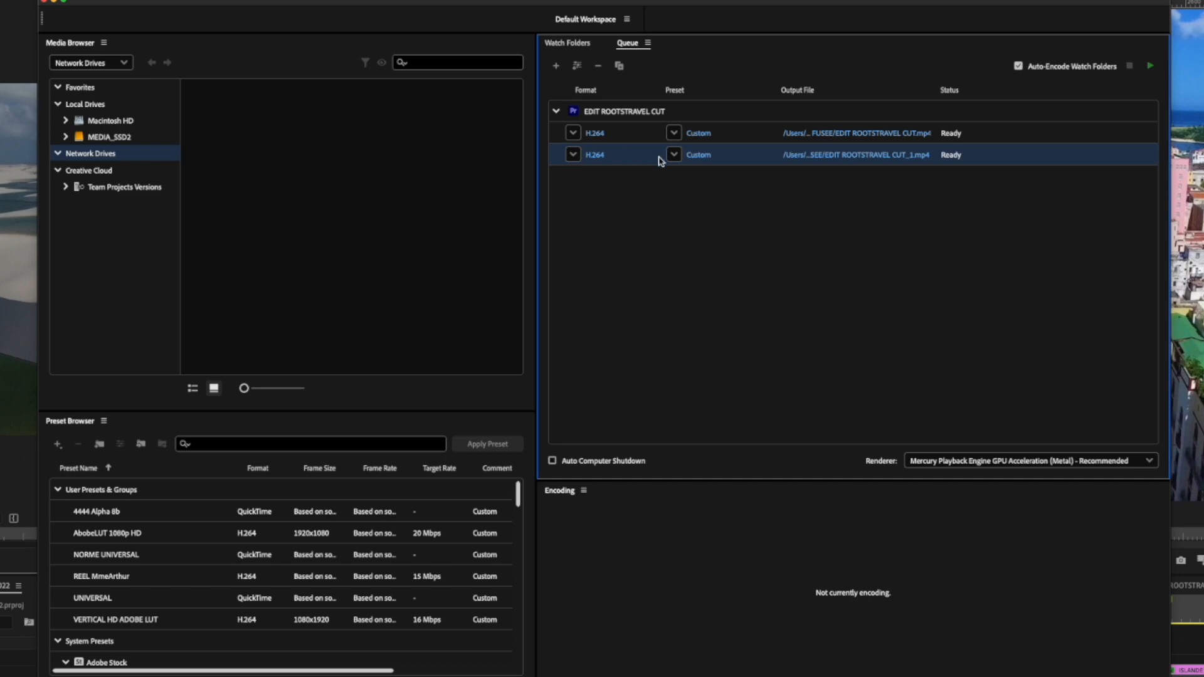
{"action": "left_click", "coordinate": [674, 155]}
{"action": "scroll", "coordinate": [728, 389], "scroll_direction": "down", "scroll_amount": 2}
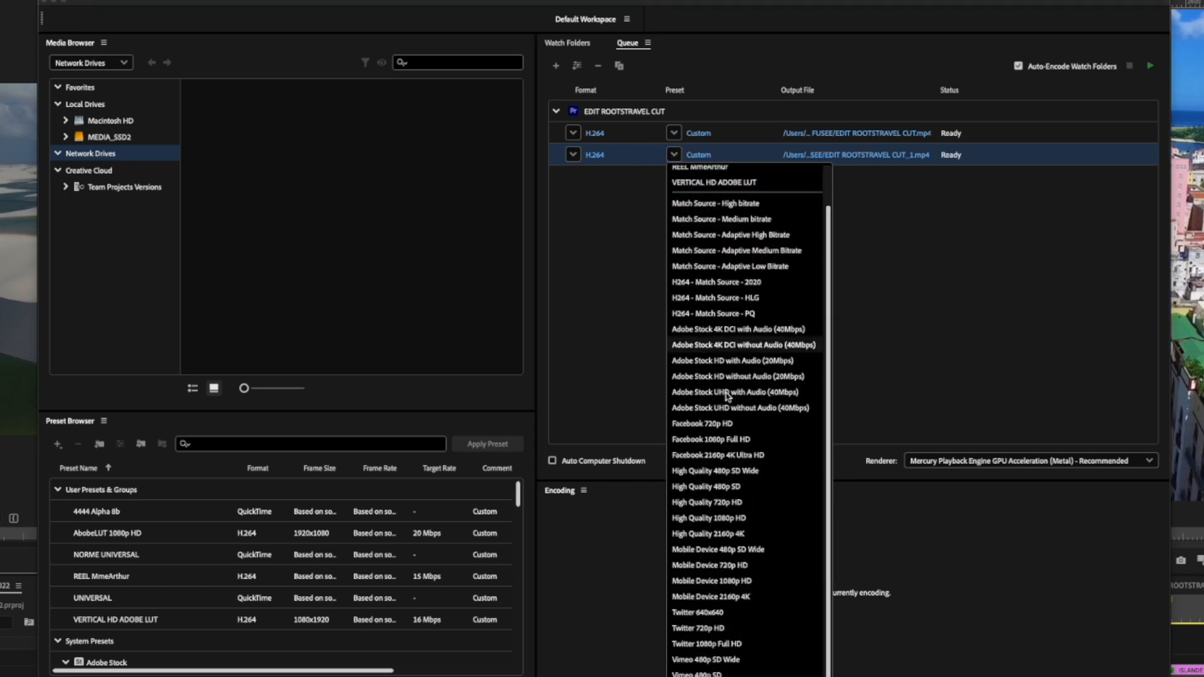
{"action": "left_click", "coordinate": [707, 676]}
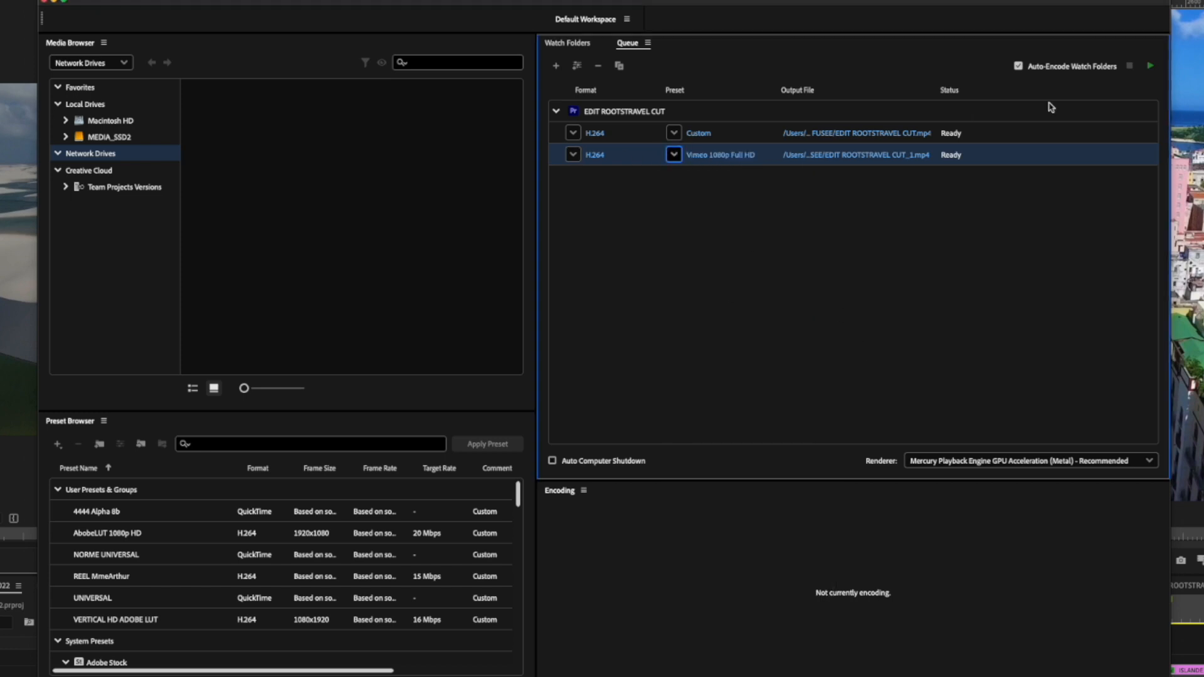
{"action": "left_click", "coordinate": [1147, 68]}
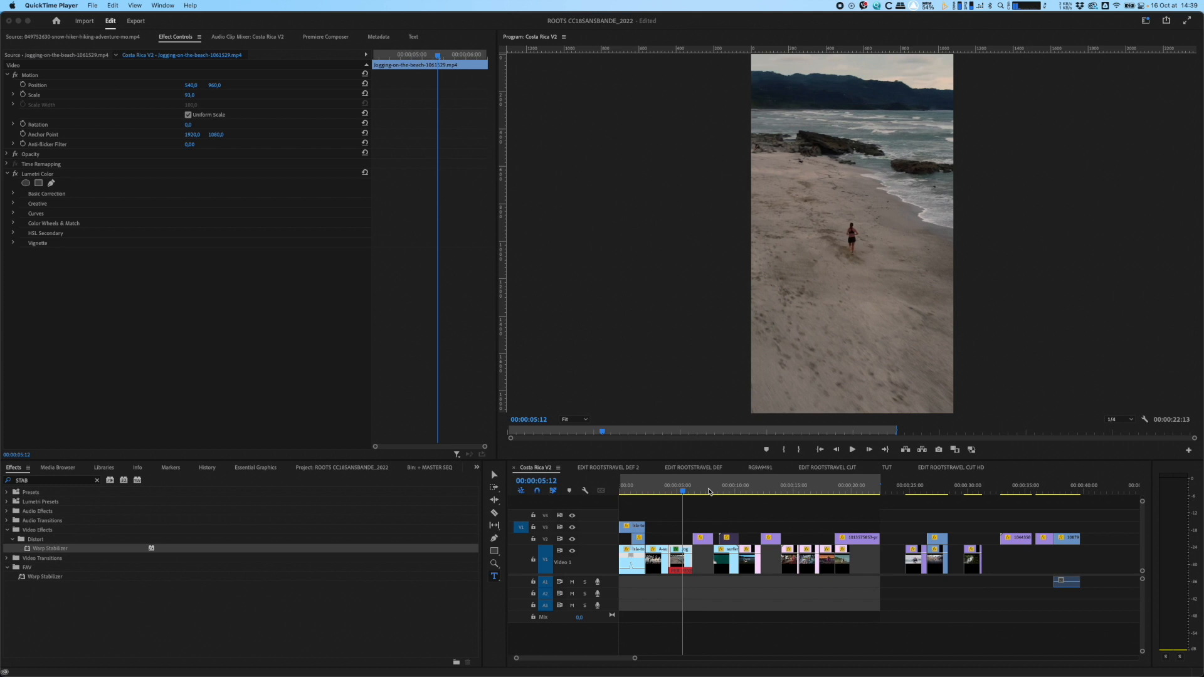
Step: Match the Costa Rica V2 export's video settings to its source and scrub through the export preview
{"action": "left_click_drag", "start_coordinate": [710, 492], "coordinate": [654, 484]}
{"action": "left_click_drag", "start_coordinate": [655, 484], "coordinate": [650, 484]}
{"action": "left_click_drag", "start_coordinate": [444, 525], "coordinate": [463, 525]}
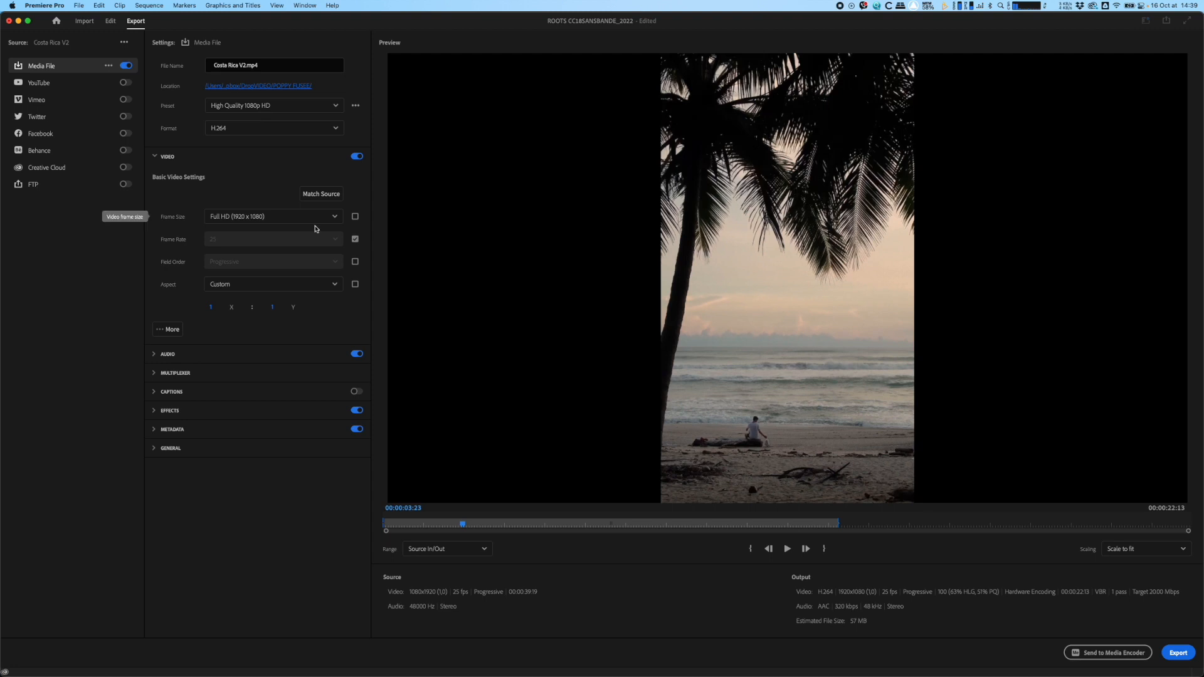
{"action": "left_click", "coordinate": [154, 156]}
{"action": "left_click", "coordinate": [155, 156]}
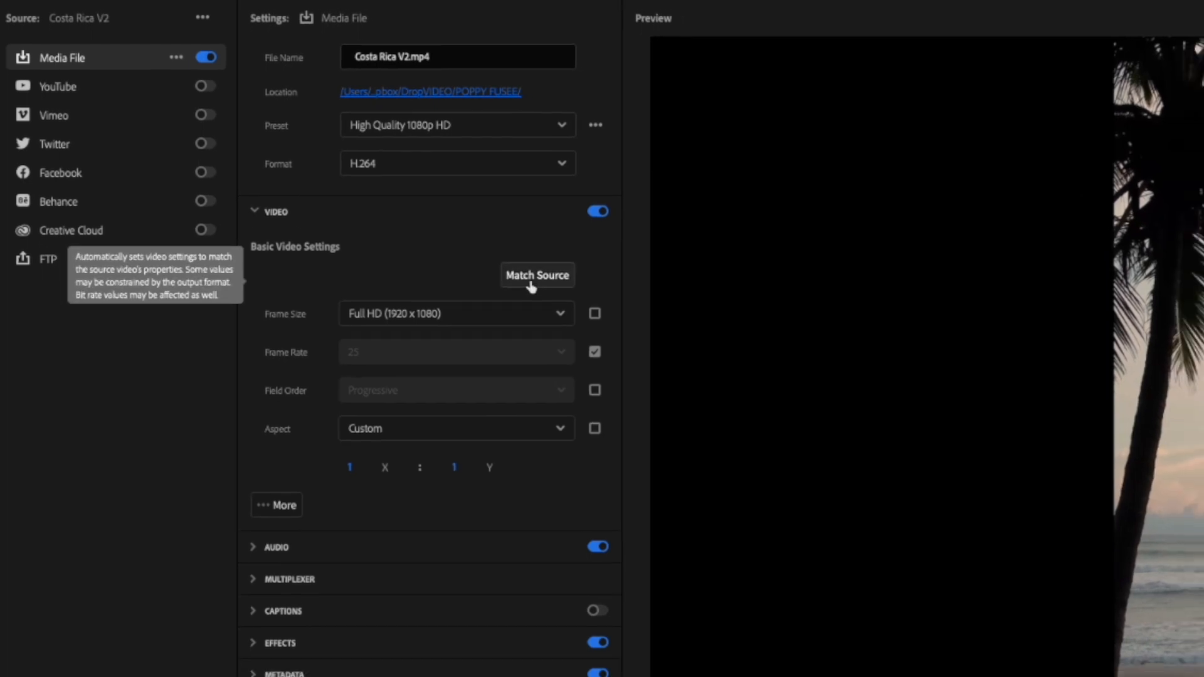
{"action": "left_click", "coordinate": [531, 285]}
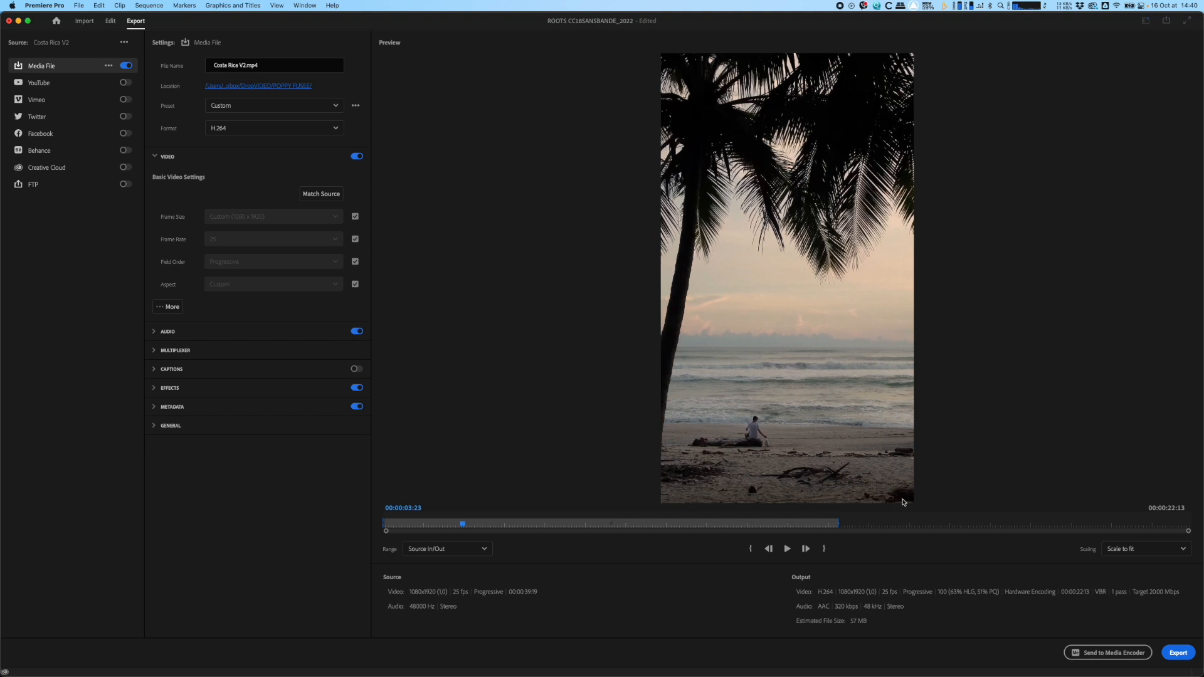
{"action": "left_click_drag", "start_coordinate": [793, 521], "coordinate": [480, 550]}
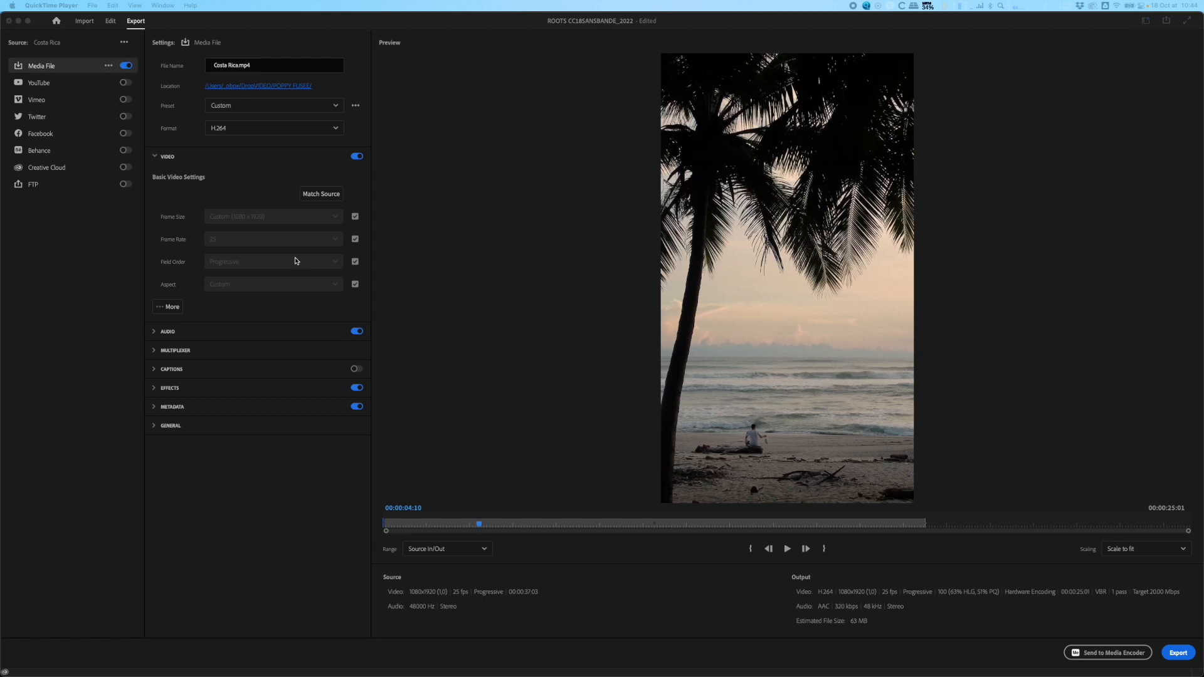
Step: Expand the Costa Rica export's video settings, set the target bitrate to 3 Mbps and return to the editing workspace
{"action": "left_click", "coordinate": [213, 324]}
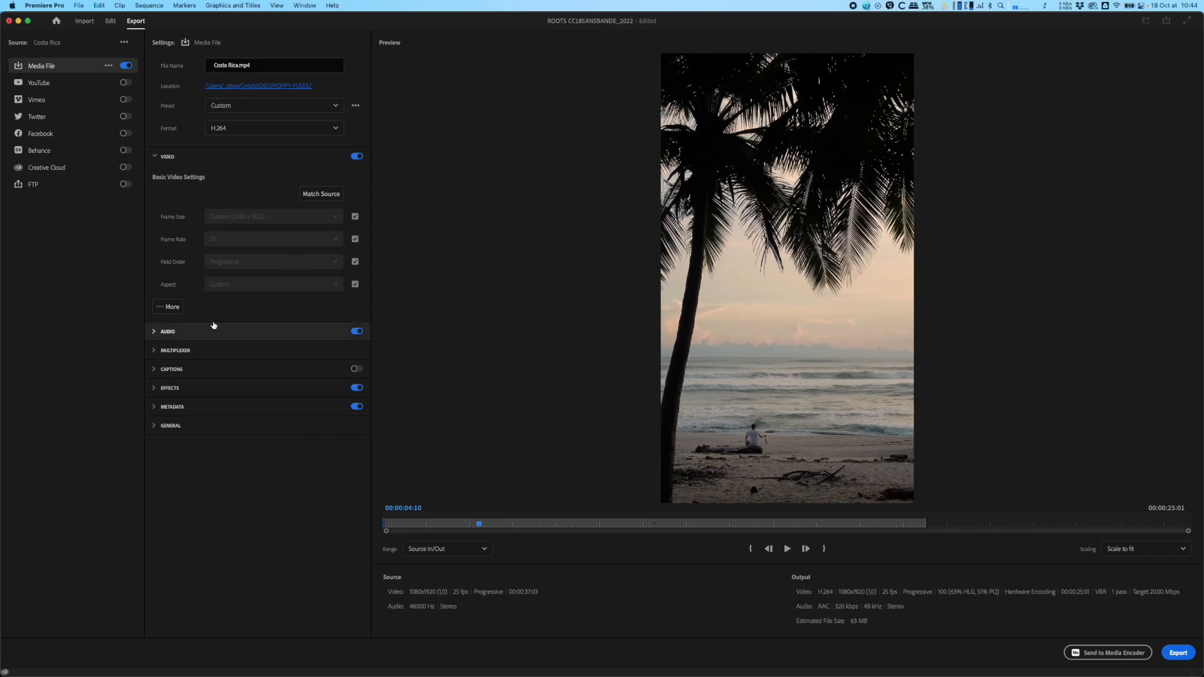
{"action": "left_click", "coordinate": [168, 306]}
{"action": "scroll", "coordinate": [187, 321], "scroll_direction": "down", "scroll_amount": 5}
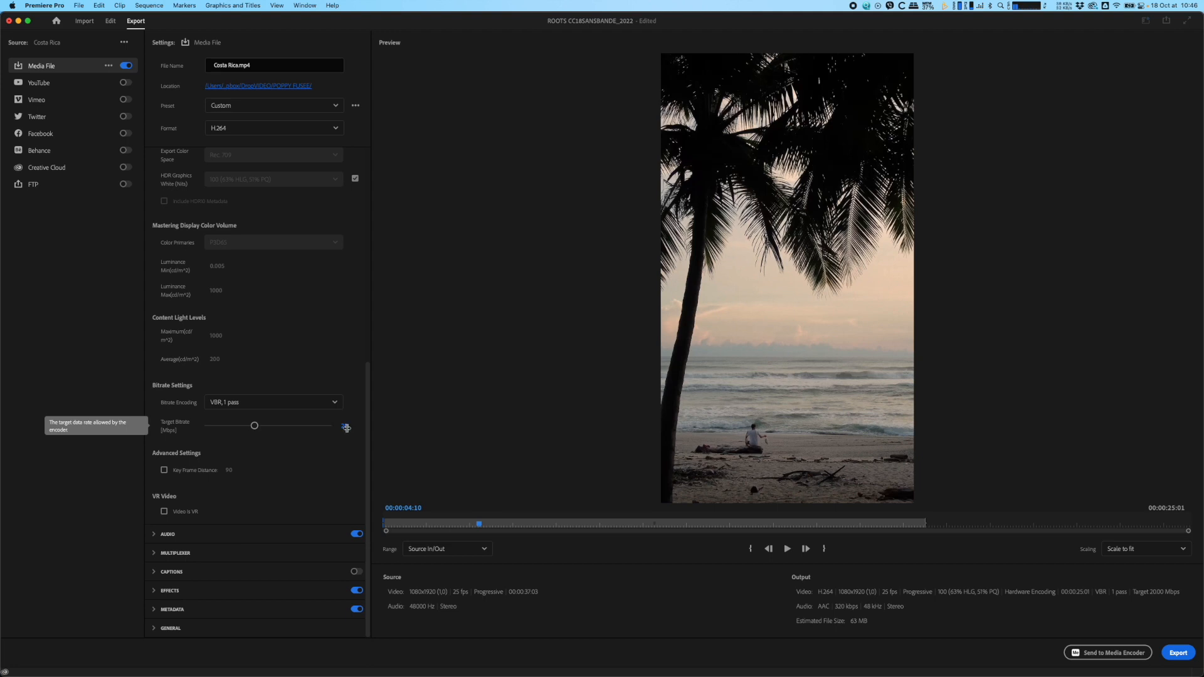
{"action": "left_click_drag", "start_coordinate": [254, 426], "coordinate": [229, 428]}
{"action": "left_click", "coordinate": [345, 425]}
{"action": "left_click", "coordinate": [346, 427]}
{"action": "type", "text": "3.5"}
{"action": "left_click", "coordinate": [324, 437]}
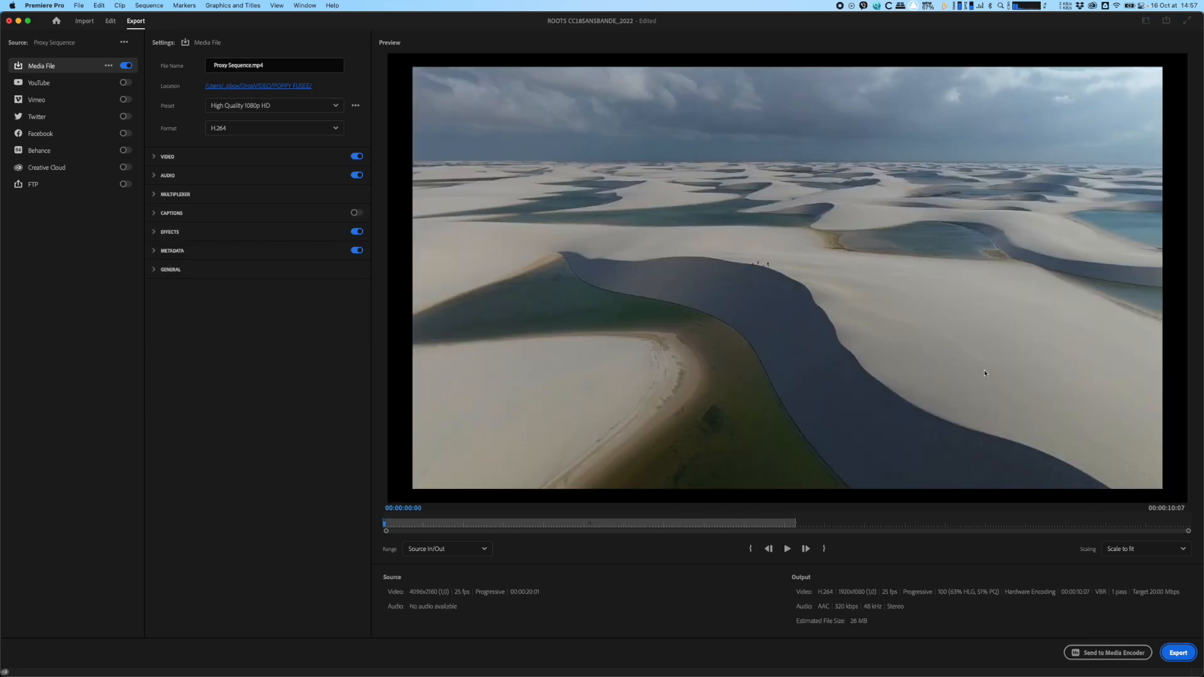
{"action": "left_click", "coordinate": [110, 21]}
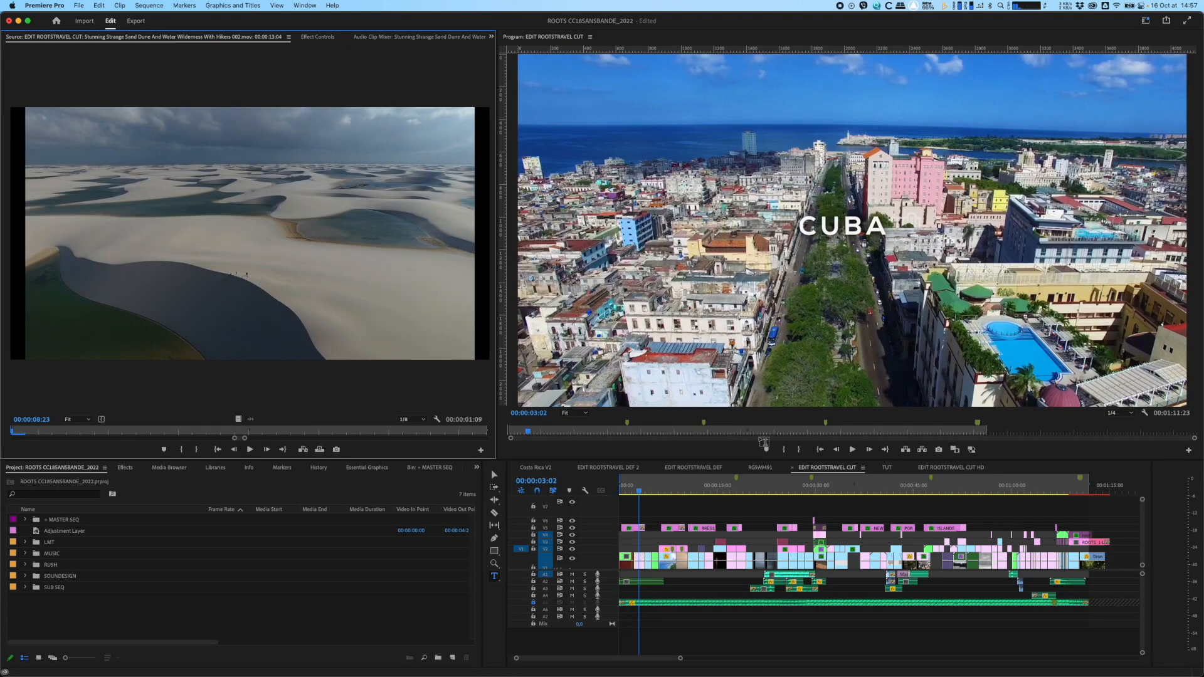